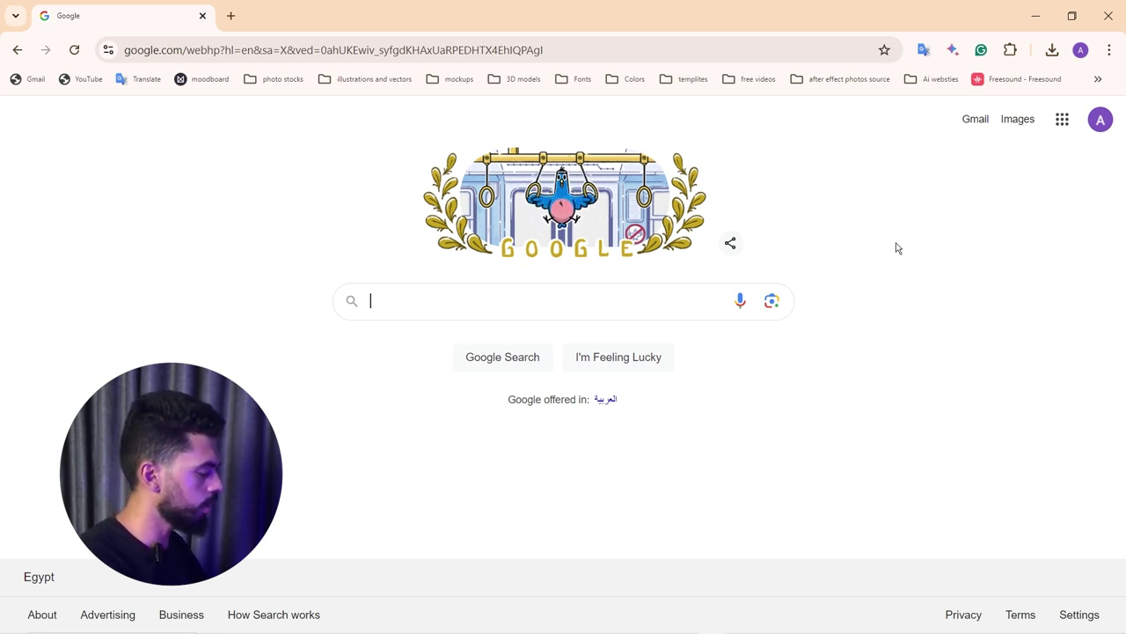
Search Google for adobe and open the Adobe Creative Cloud site from the results
{"action": "type", "text": "addbe"}
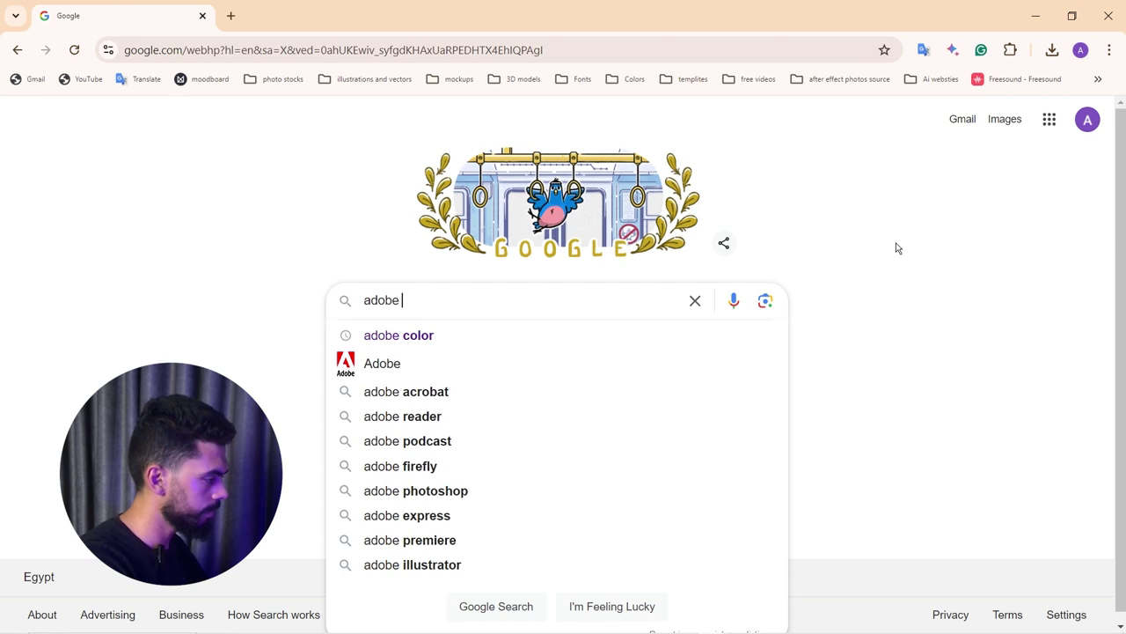
{"action": "key", "text": "Return"}
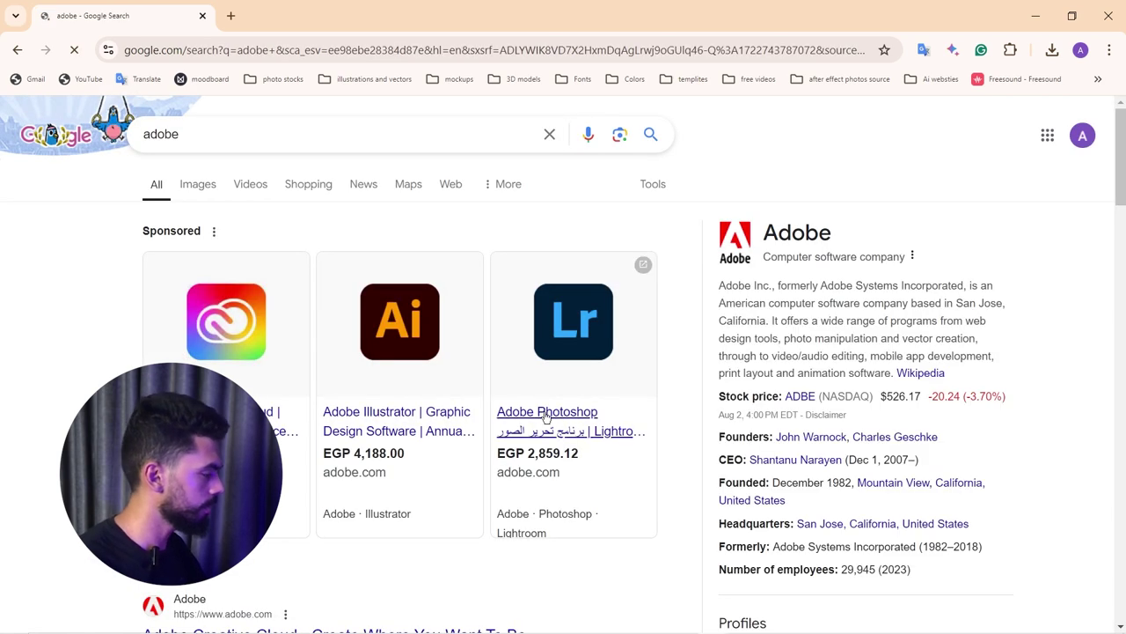
{"action": "scroll", "coordinate": [440, 317], "scroll_direction": "down", "scroll_amount": 1}
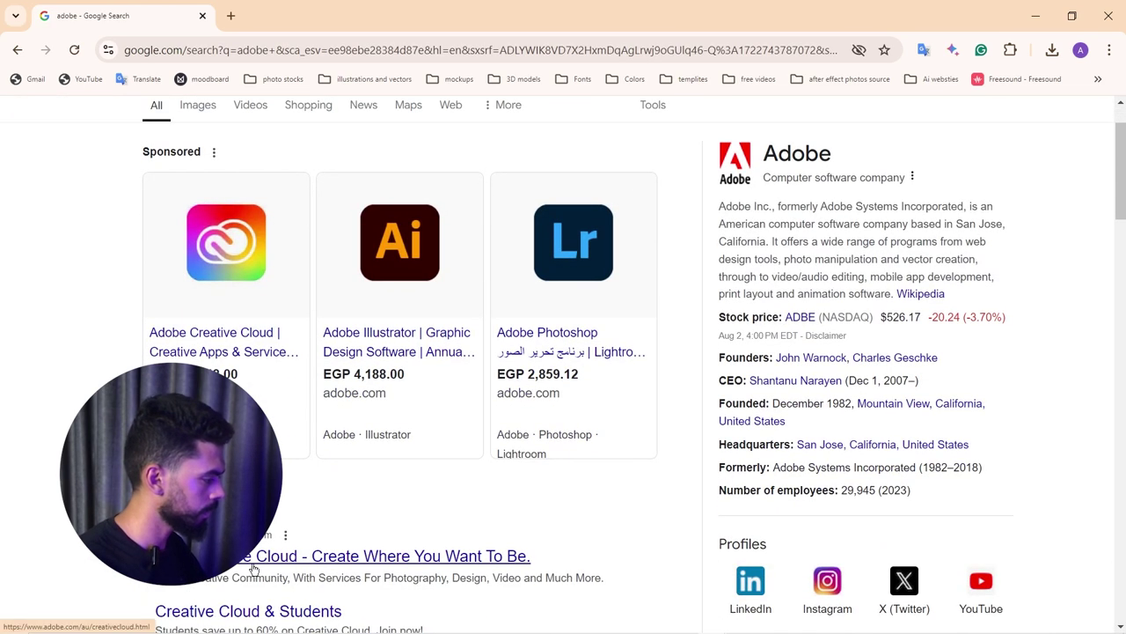
{"action": "left_click", "coordinate": [220, 555]}
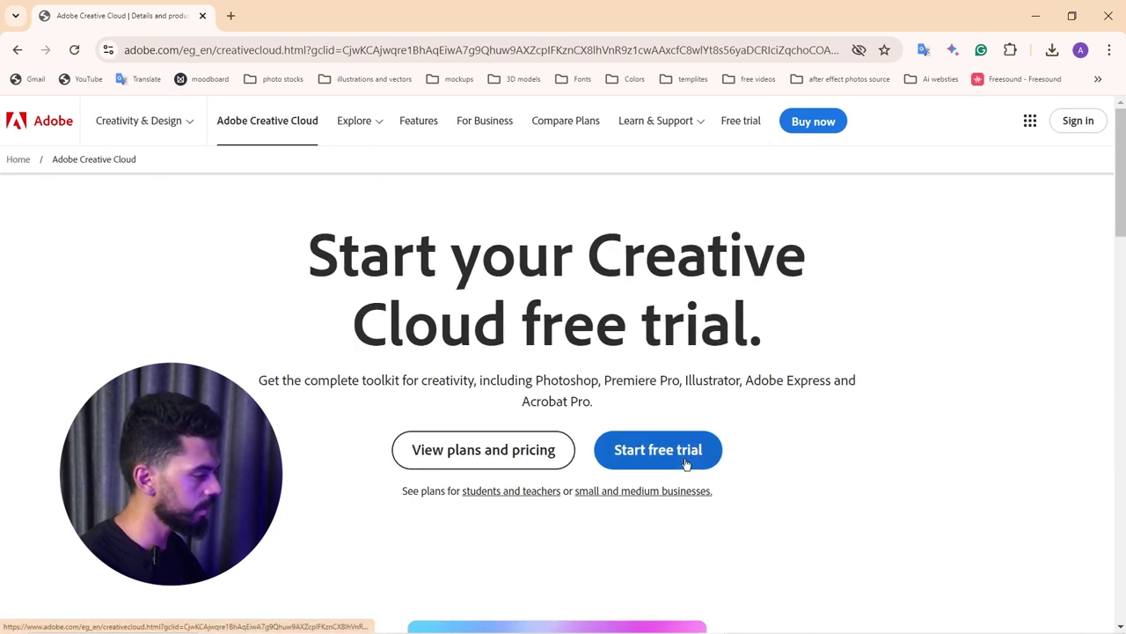
View the Creative Cloud plans and pricing, and examine the monthly prices of the All Apps and Photoshop plans for individuals
{"action": "left_click", "coordinate": [457, 456]}
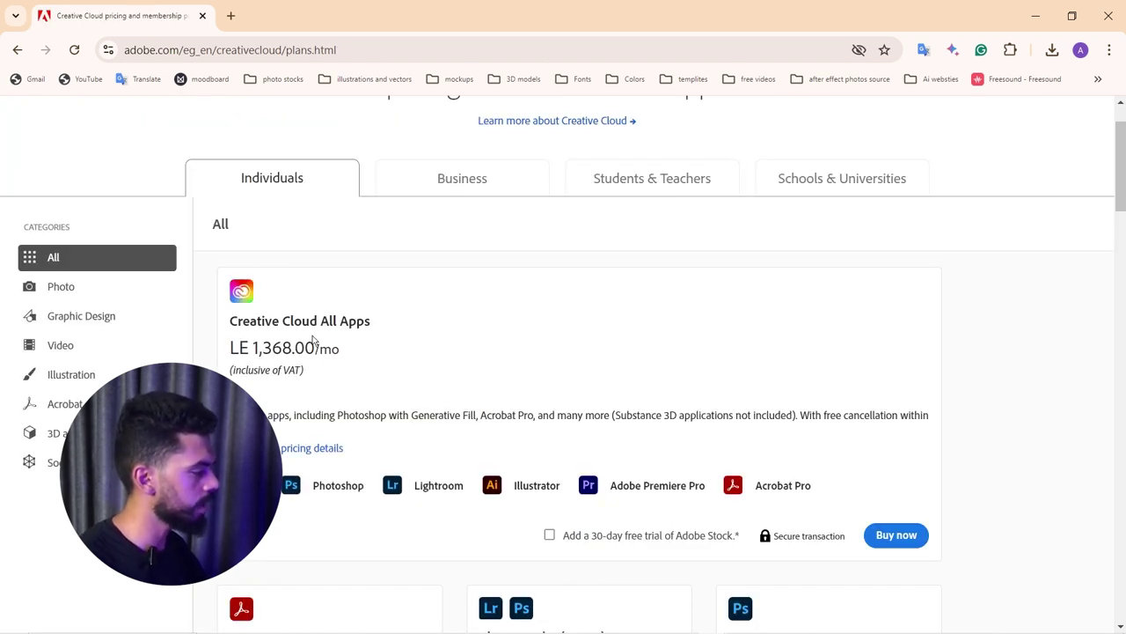
{"action": "left_click_drag", "start_coordinate": [249, 348], "coordinate": [304, 349]}
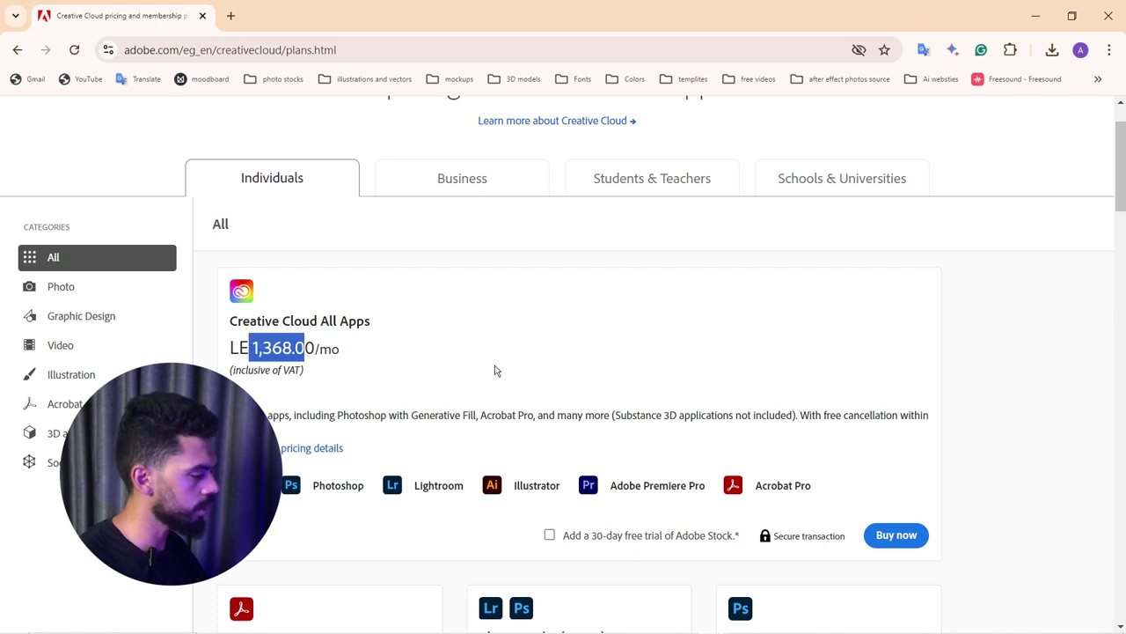
{"action": "scroll", "coordinate": [497, 371], "scroll_direction": "down", "scroll_amount": 1}
{"action": "scroll", "coordinate": [530, 376], "scroll_direction": "up", "scroll_amount": 1}
{"action": "scroll", "coordinate": [532, 375], "scroll_direction": "down", "scroll_amount": 2}
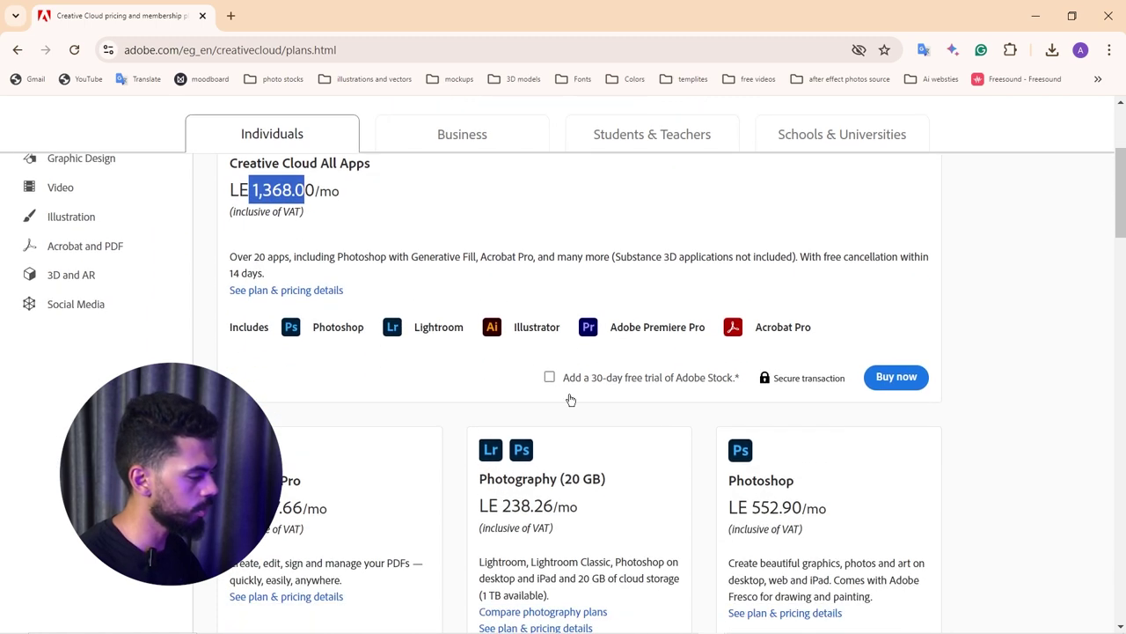
{"action": "left_click_drag", "start_coordinate": [769, 508], "coordinate": [794, 508]}
{"action": "scroll", "coordinate": [664, 446], "scroll_direction": "up", "scroll_amount": 2}
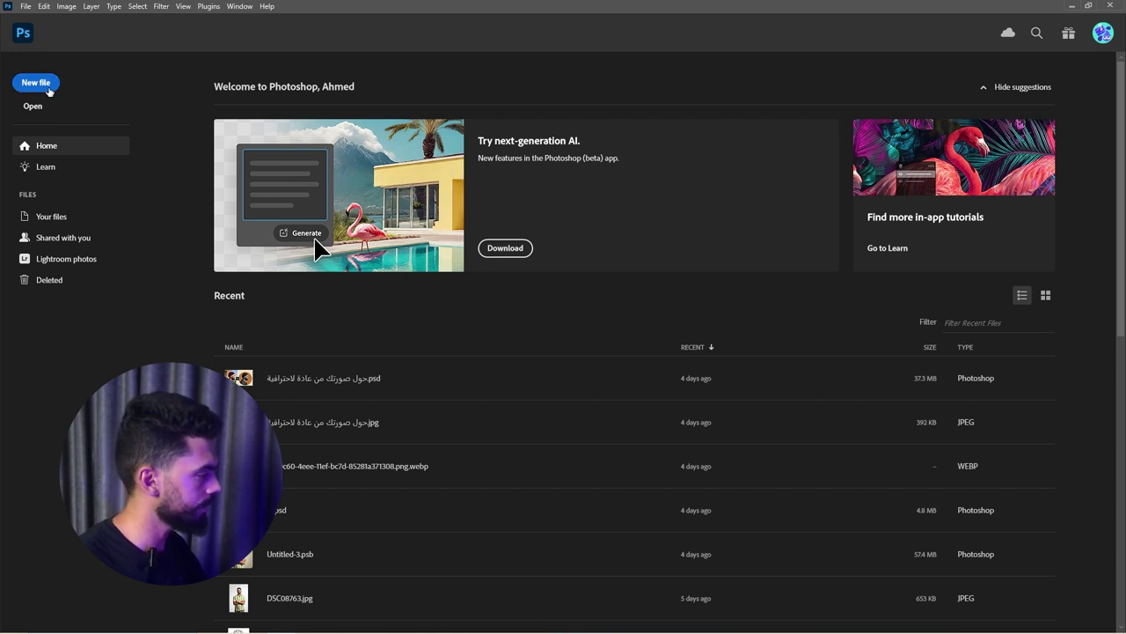
In Photoshop, create a 1080 x 1080 pixel, 300 ppi RGB document named test, and show the toolbox in two columns
{"action": "left_click", "coordinate": [36, 82]}
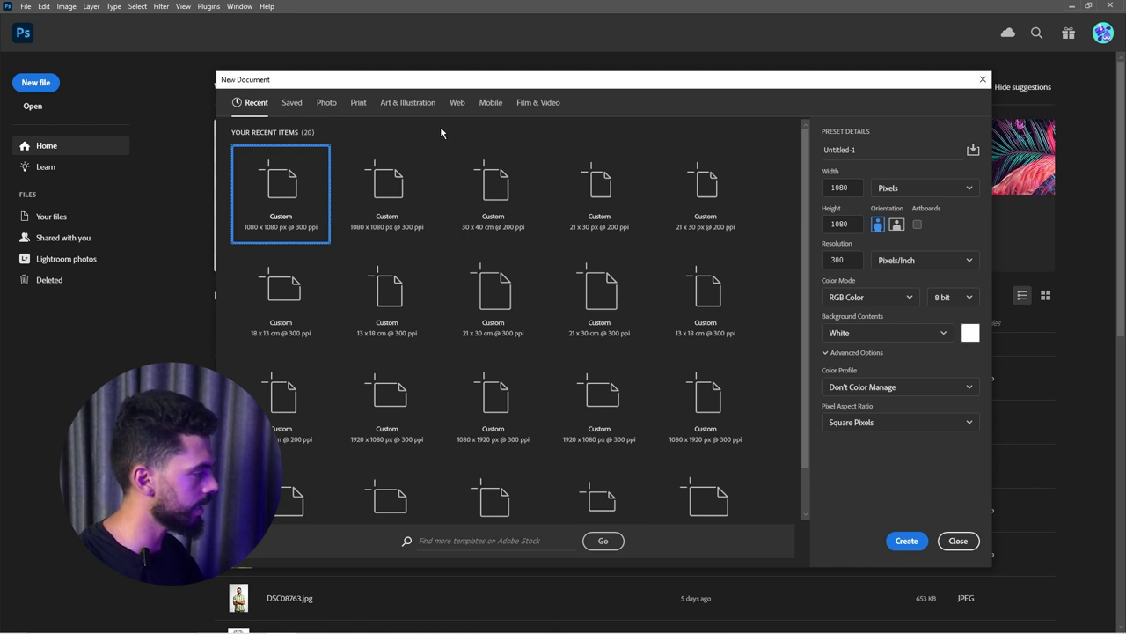
{"action": "left_click", "coordinate": [329, 107]}
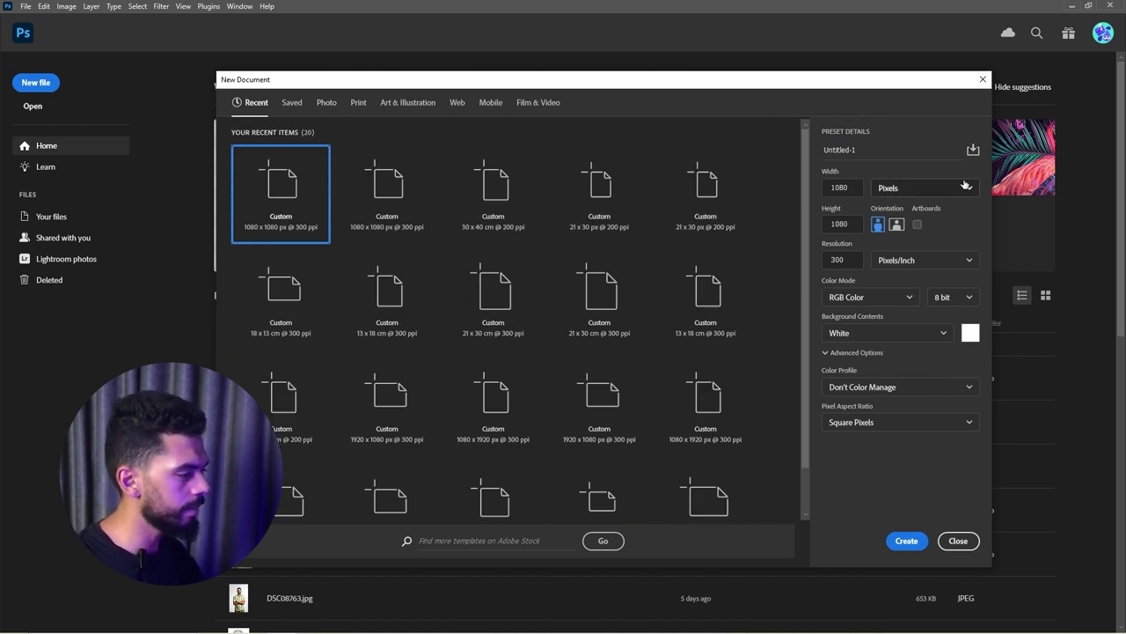
{"action": "left_click_drag", "start_coordinate": [862, 151], "coordinate": [810, 159]}
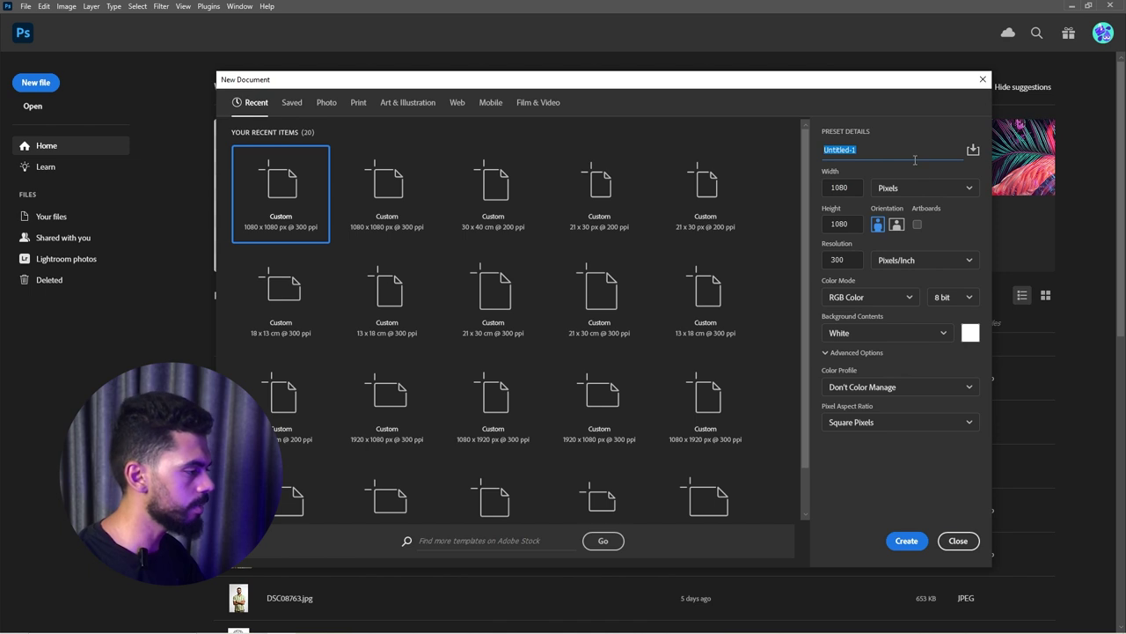
{"action": "type", "text": "test"}
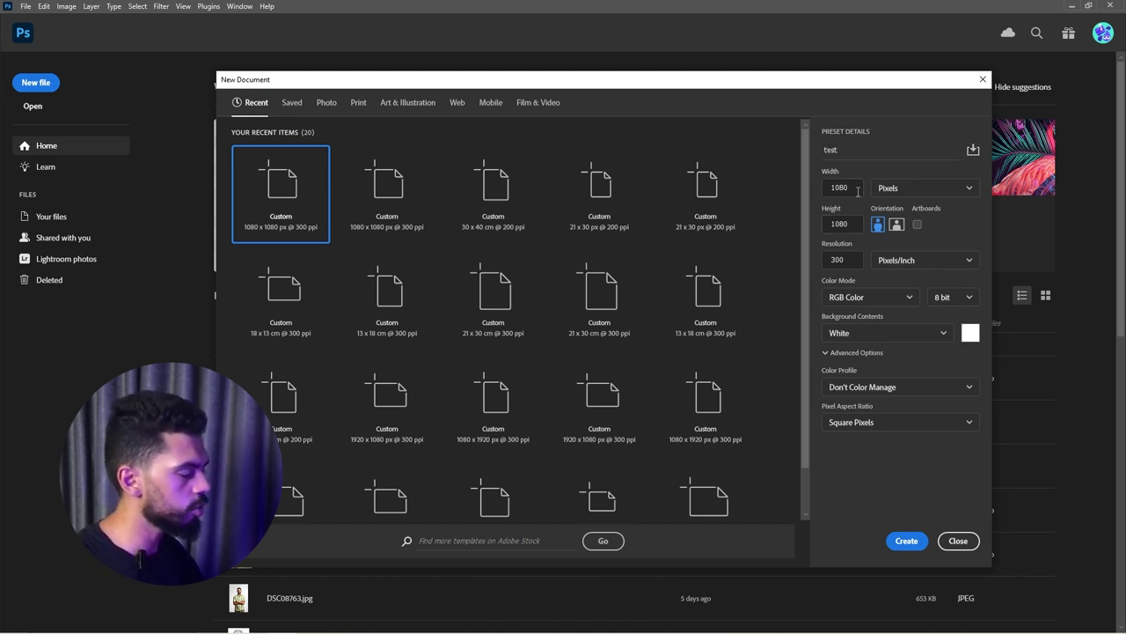
{"action": "left_click", "coordinate": [898, 188]}
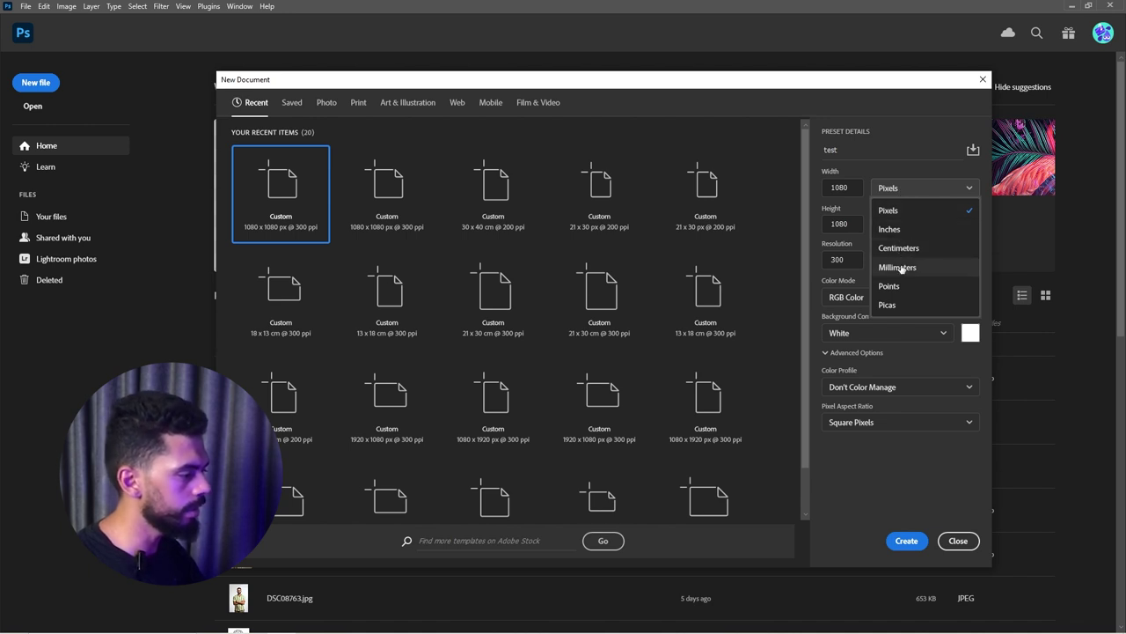
{"action": "left_click", "coordinate": [893, 209]}
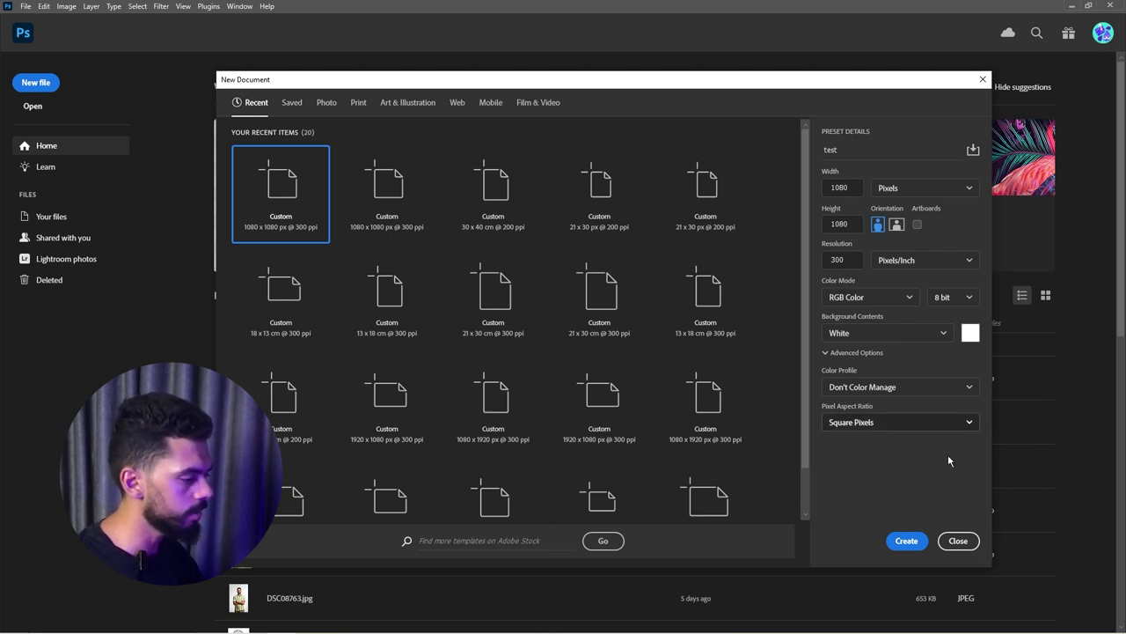
{"action": "left_click", "coordinate": [906, 541]}
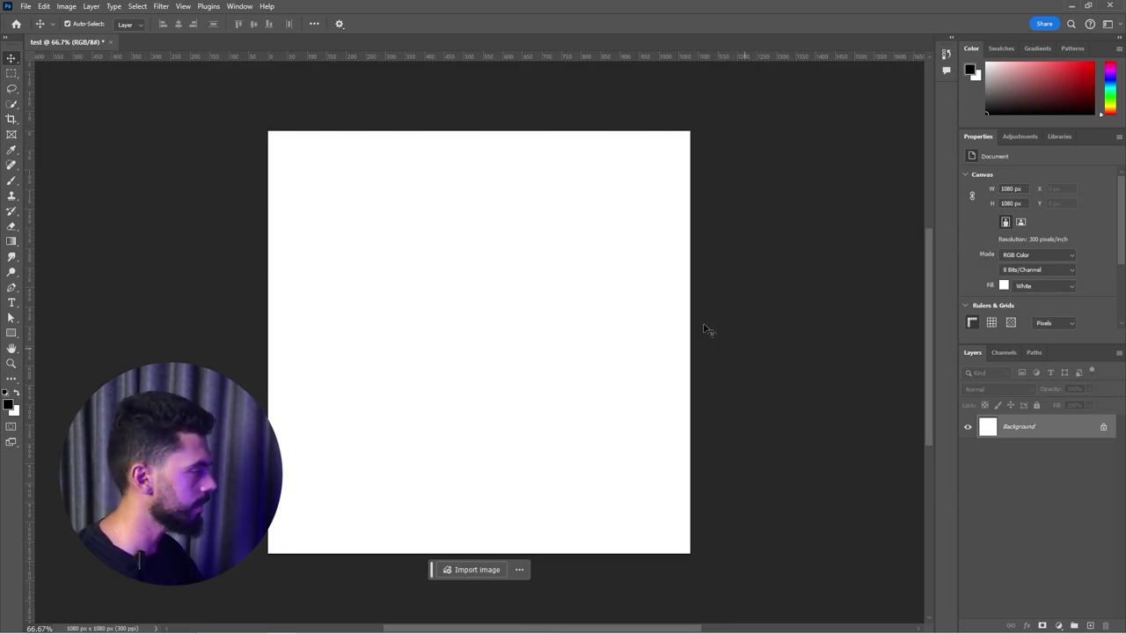
{"action": "left_click", "coordinate": [6, 36]}
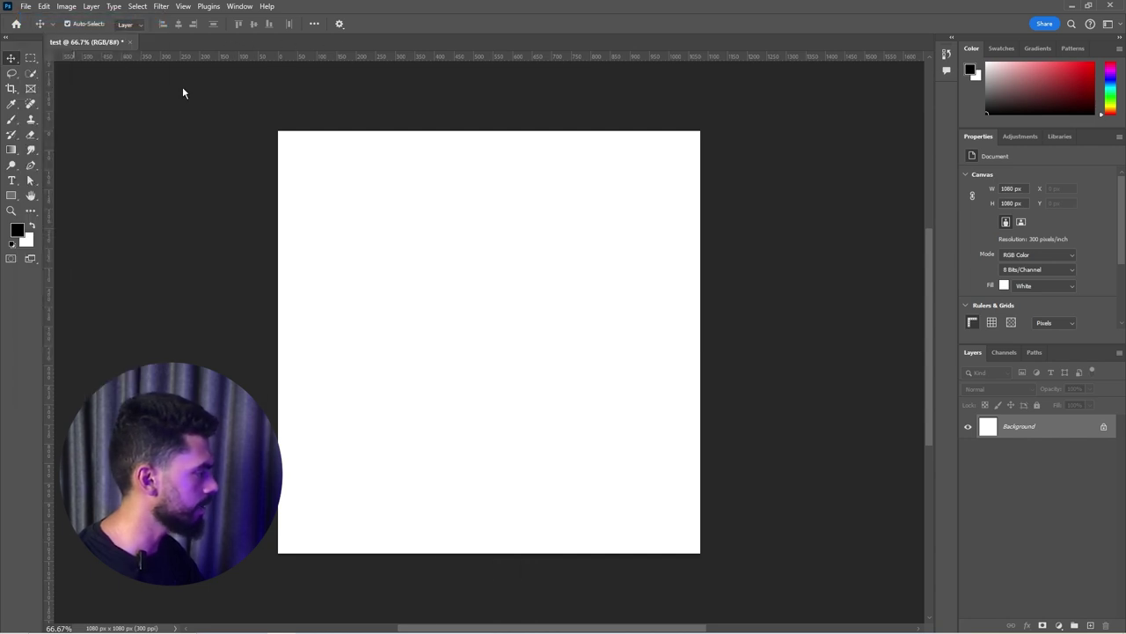
Create a second blank 1080 x 1080 pixel document with the default settings and close it again
{"action": "key", "text": "ctrl+n"}
{"action": "left_click", "coordinate": [903, 538]}
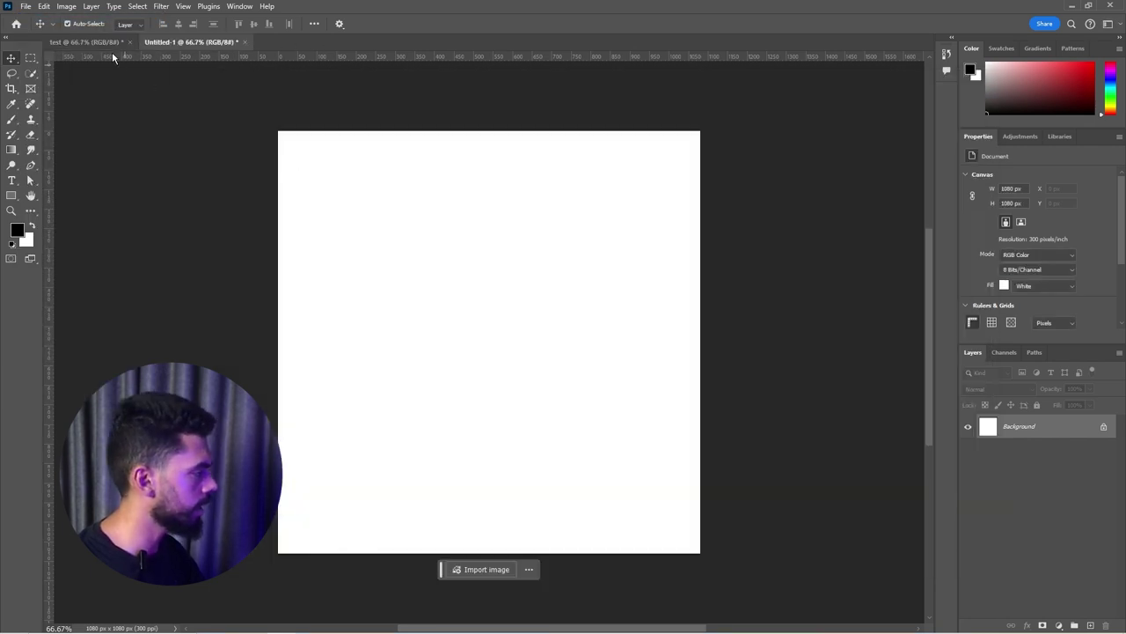
{"action": "left_click", "coordinate": [246, 42]}
{"action": "left_click", "coordinate": [547, 245]}
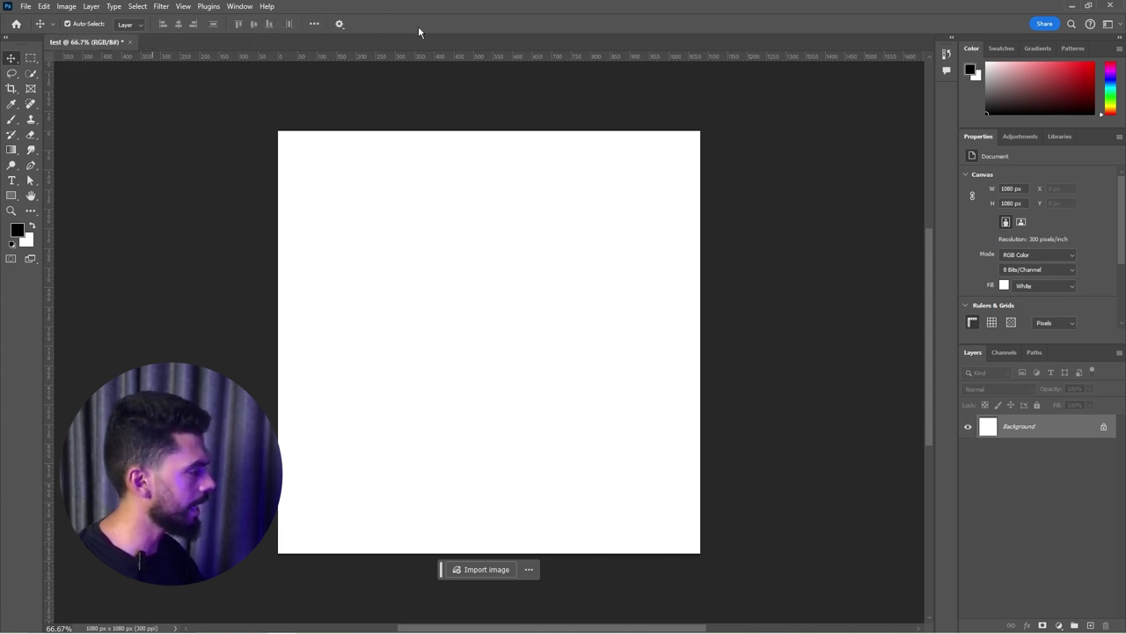
{"action": "left_click", "coordinate": [12, 120]}
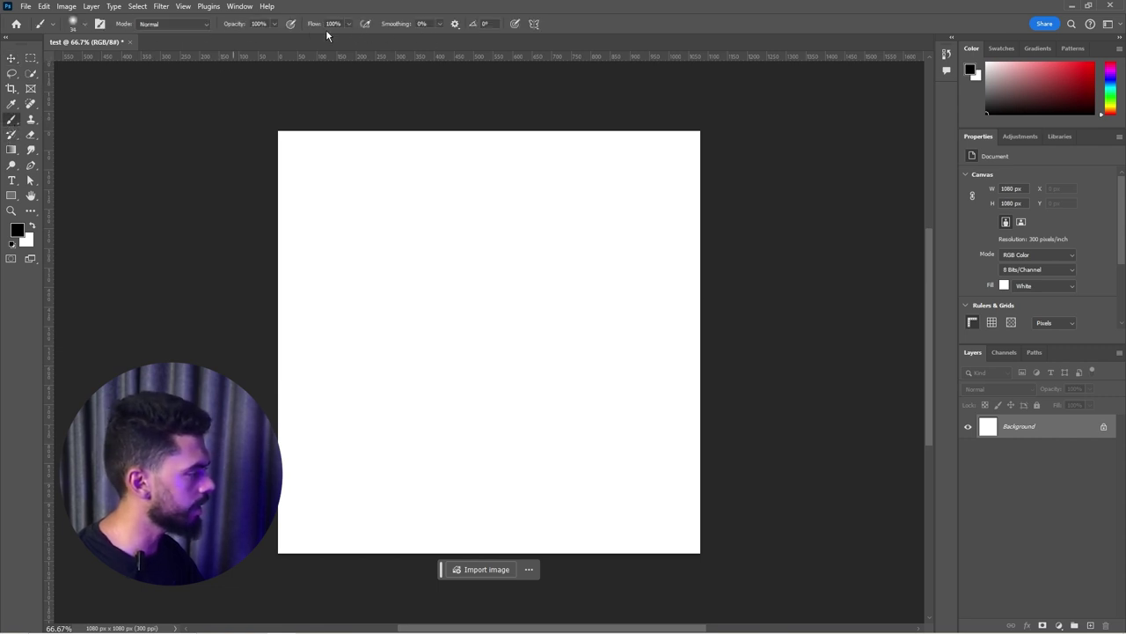
{"action": "key", "text": "v"}
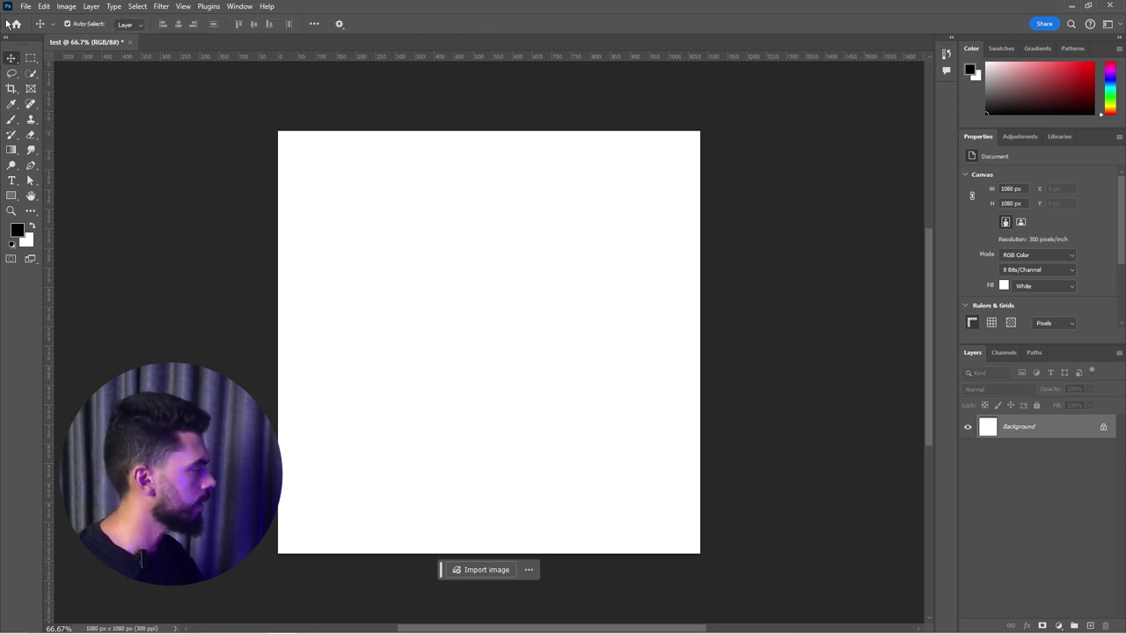
{"action": "left_click", "coordinate": [26, 7]}
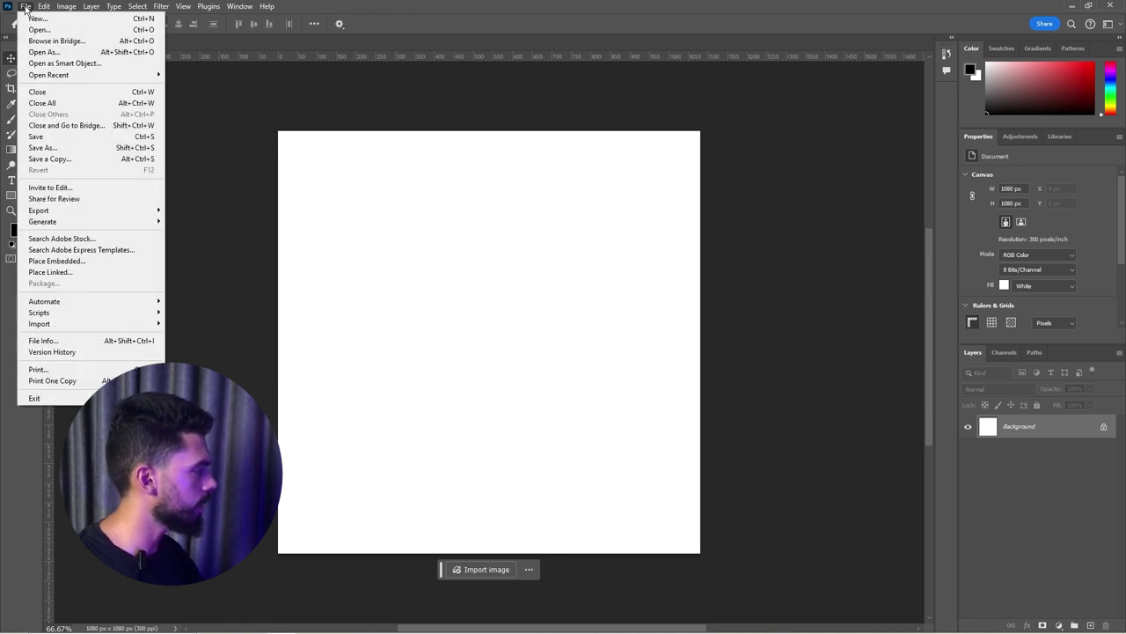
{"action": "left_click", "coordinate": [27, 7]}
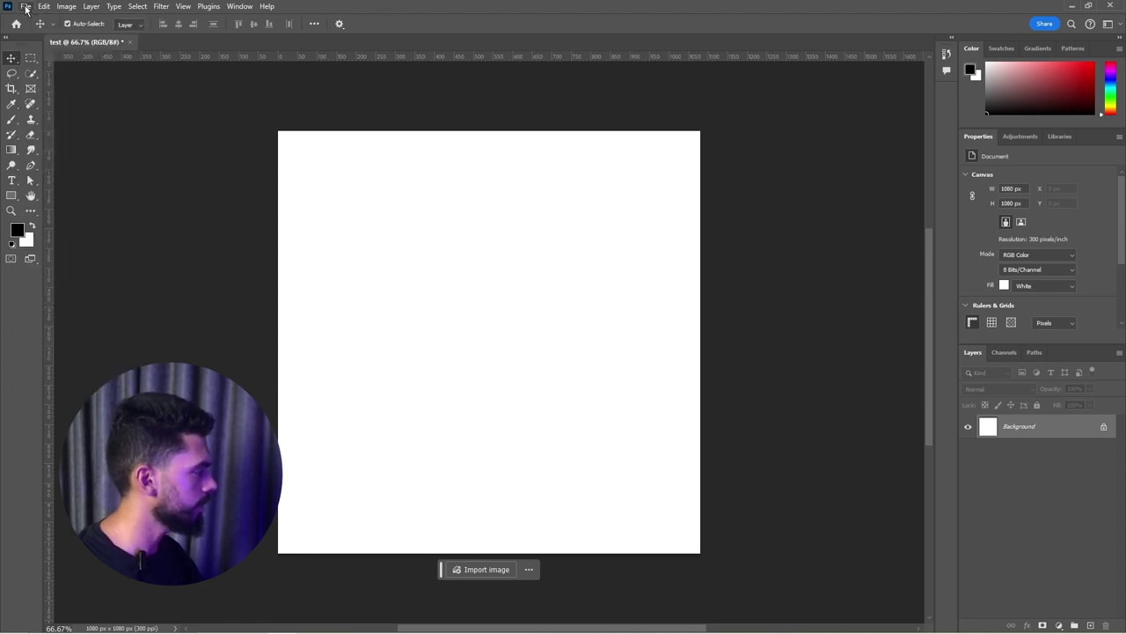
{"action": "left_click", "coordinate": [240, 7]}
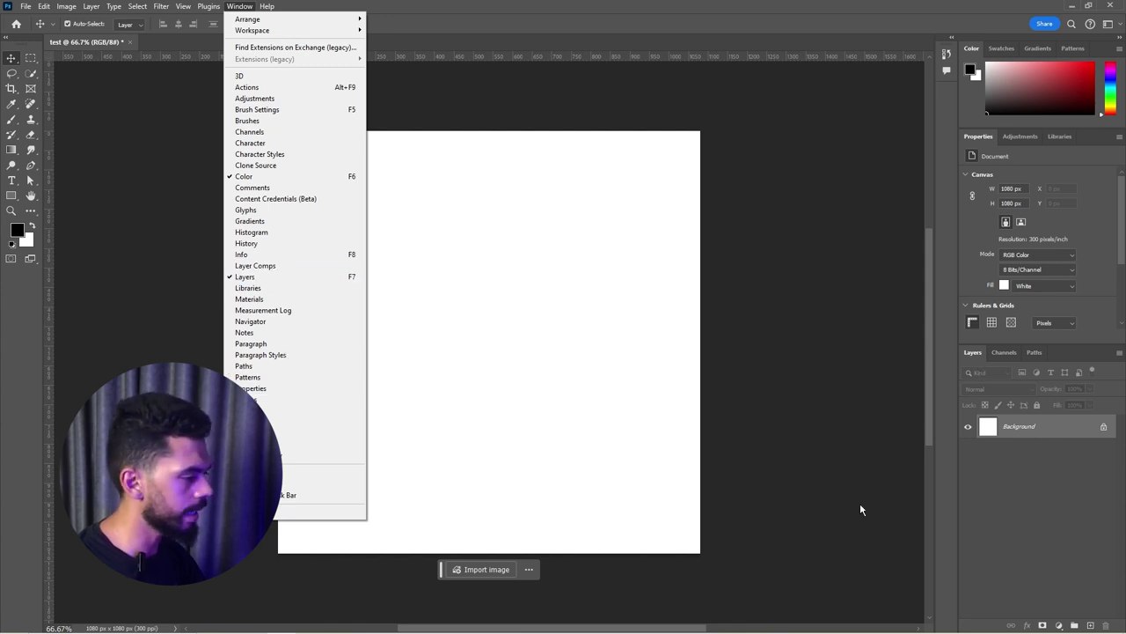
{"action": "left_click", "coordinate": [951, 489]}
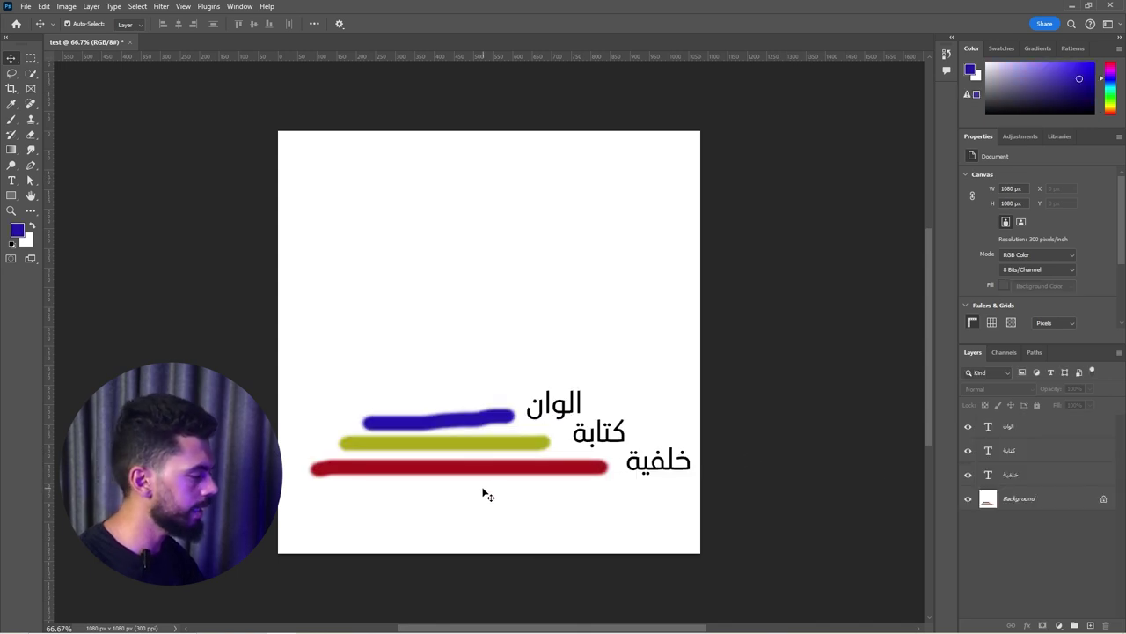
Nudge the three Arabic text labels into line with the red, yellow and blue brush strokes beside them
{"action": "left_click", "coordinate": [656, 473]}
{"action": "left_click_drag", "start_coordinate": [649, 468], "coordinate": [647, 472]}
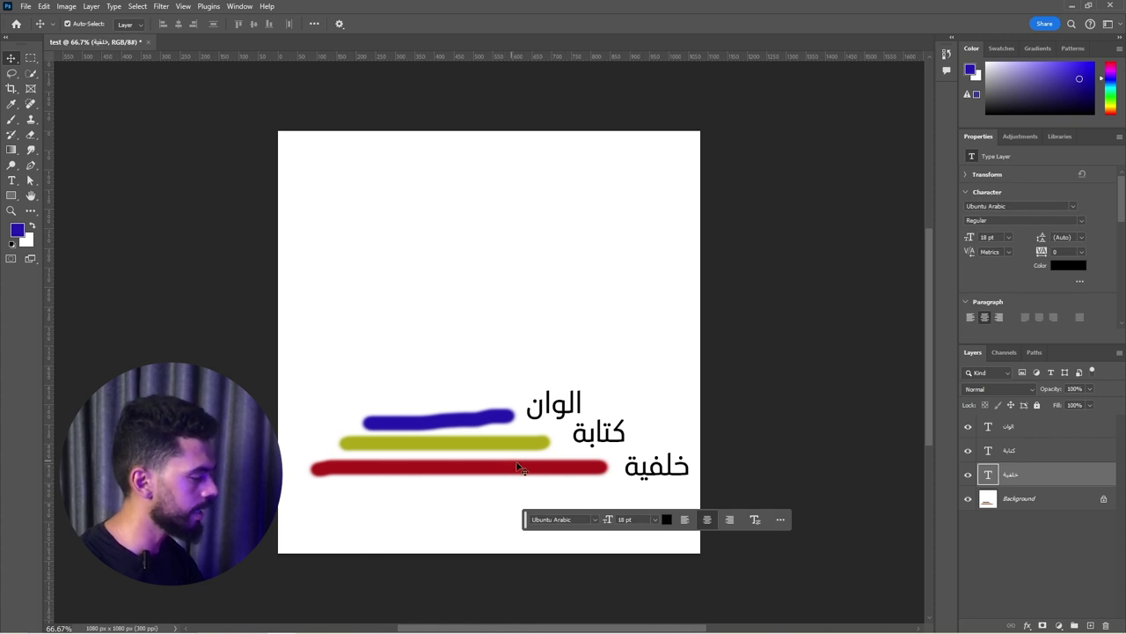
{"action": "left_click_drag", "start_coordinate": [605, 446], "coordinate": [606, 451]}
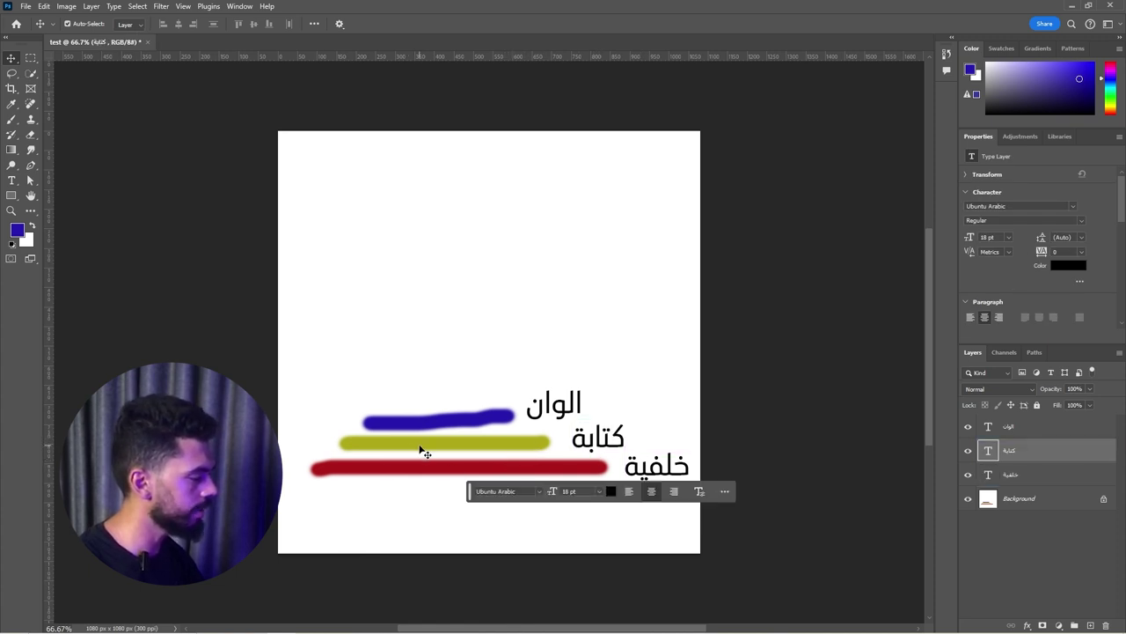
{"action": "left_click_drag", "start_coordinate": [553, 403], "coordinate": [563, 402]}
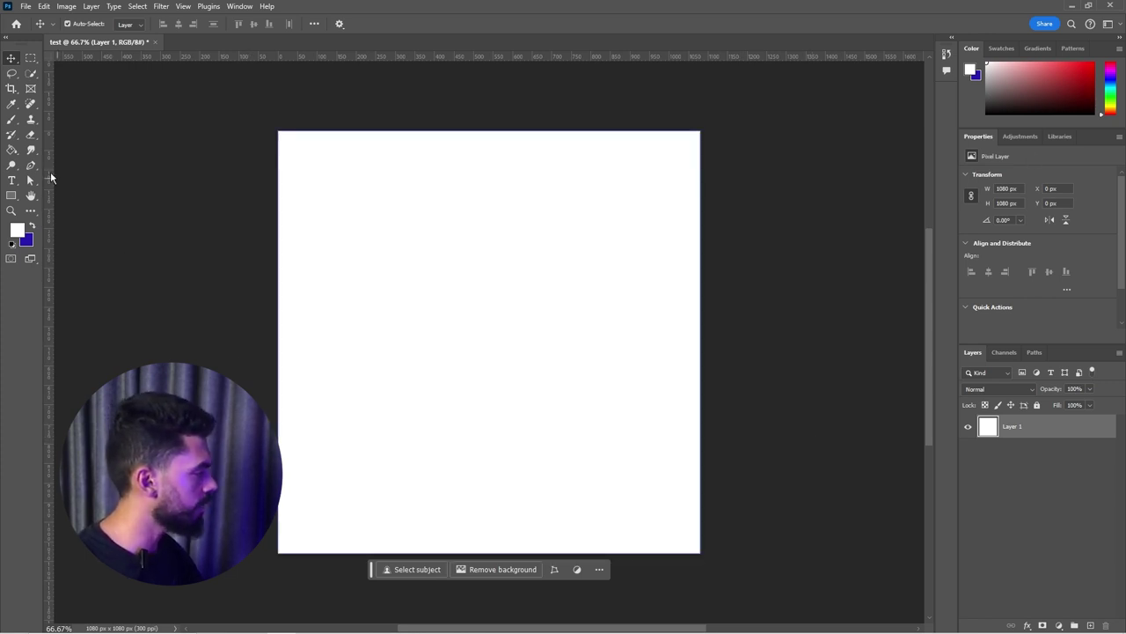
Enlarge the colour picking area, choose a dark red foreground colour and fill Layer 1 with it using the Paint Bucket
{"action": "left_click", "coordinate": [12, 151]}
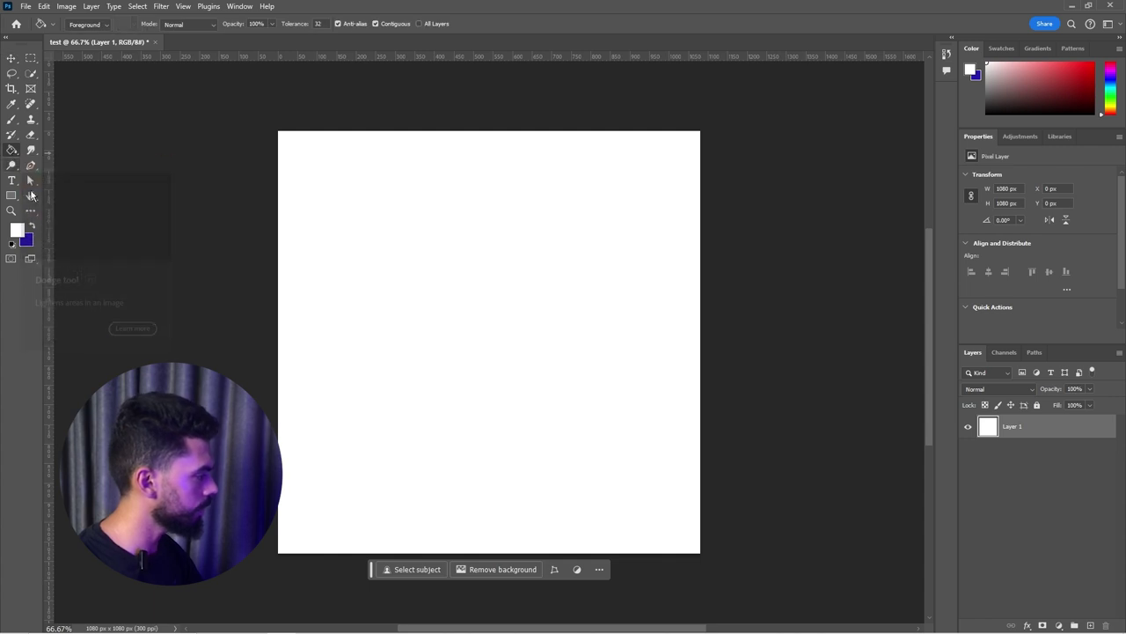
{"action": "scroll", "coordinate": [1087, 109], "scroll_direction": "up", "scroll_amount": 1}
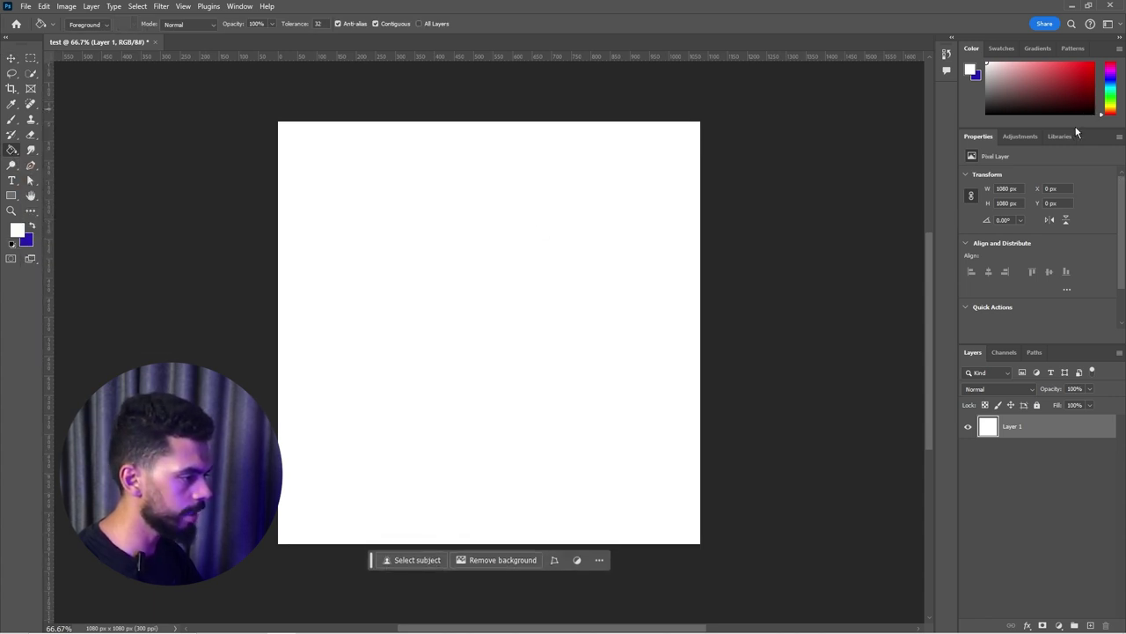
{"action": "left_click_drag", "start_coordinate": [1073, 129], "coordinate": [1068, 206]}
{"action": "left_click_drag", "start_coordinate": [1060, 106], "coordinate": [1091, 133]}
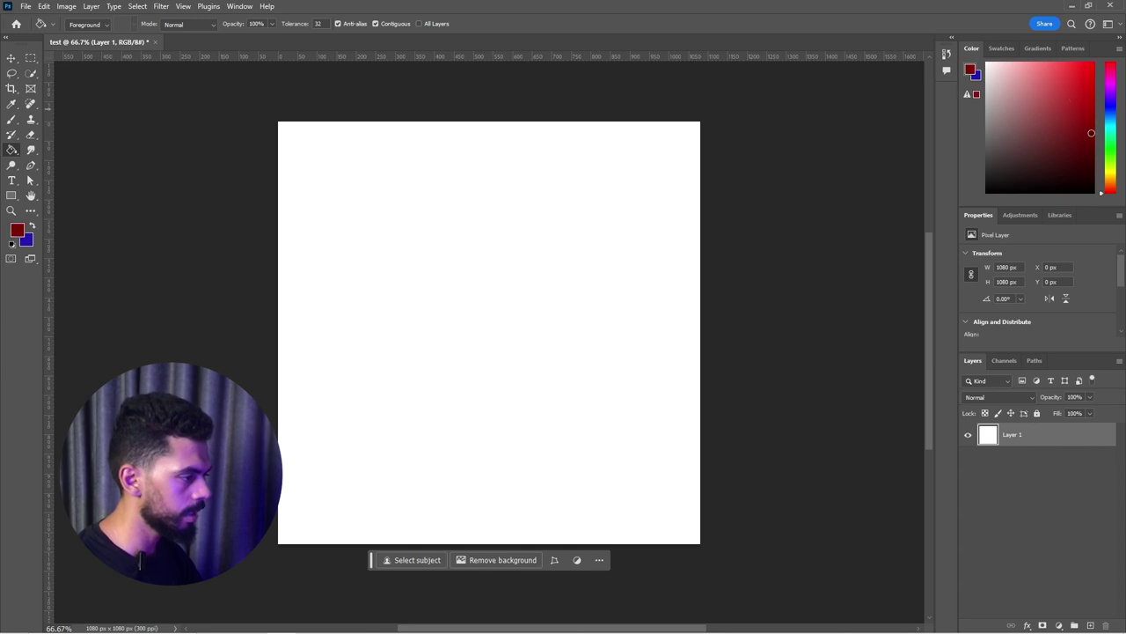
{"action": "left_click", "coordinate": [511, 344]}
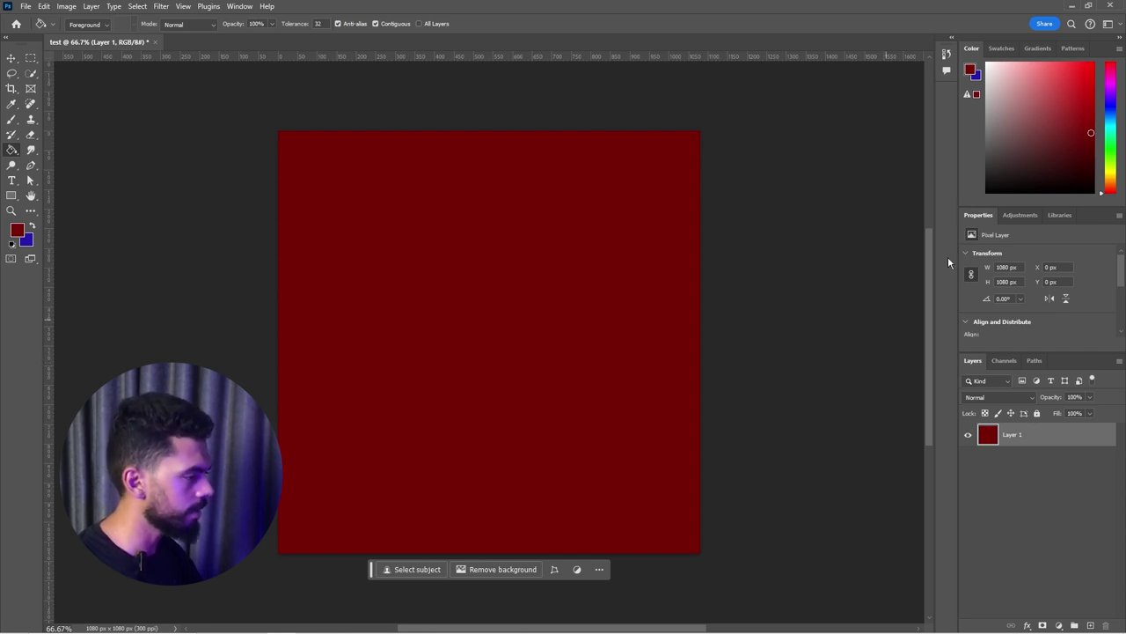
Refill Layer 1 with darker shades of red, ending with the very dark maroon #411515
{"action": "left_click", "coordinate": [1072, 139]}
{"action": "left_click", "coordinate": [530, 332]}
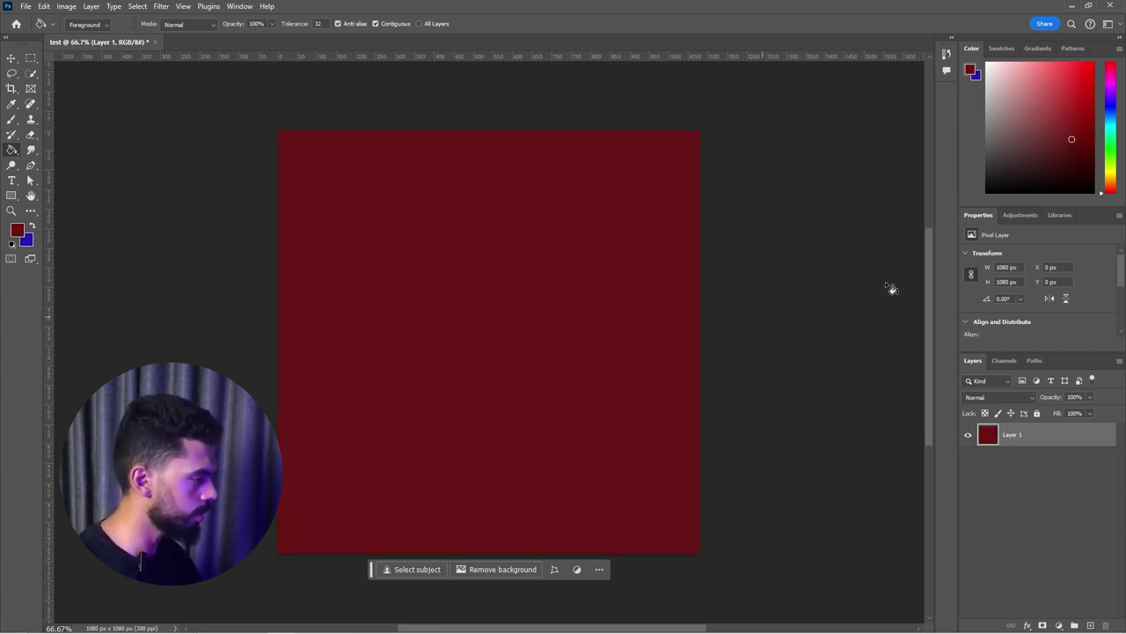
{"action": "left_click", "coordinate": [1059, 161]}
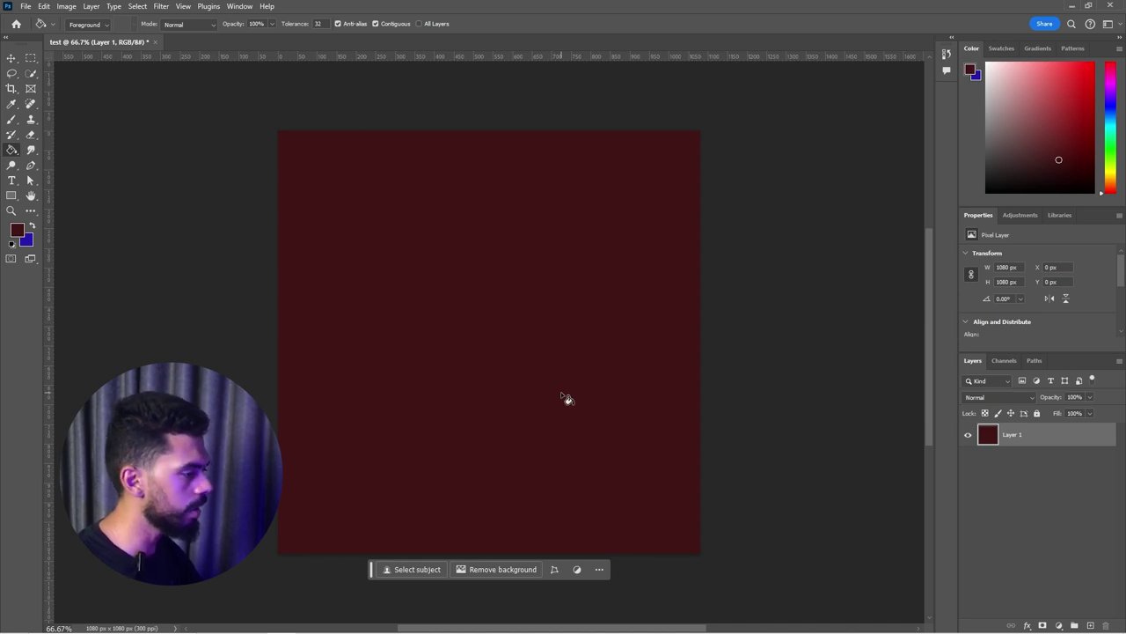
Add a Solid Color fill layer above Layer 1 in the dark red #840505
{"action": "left_click", "coordinate": [1061, 624]}
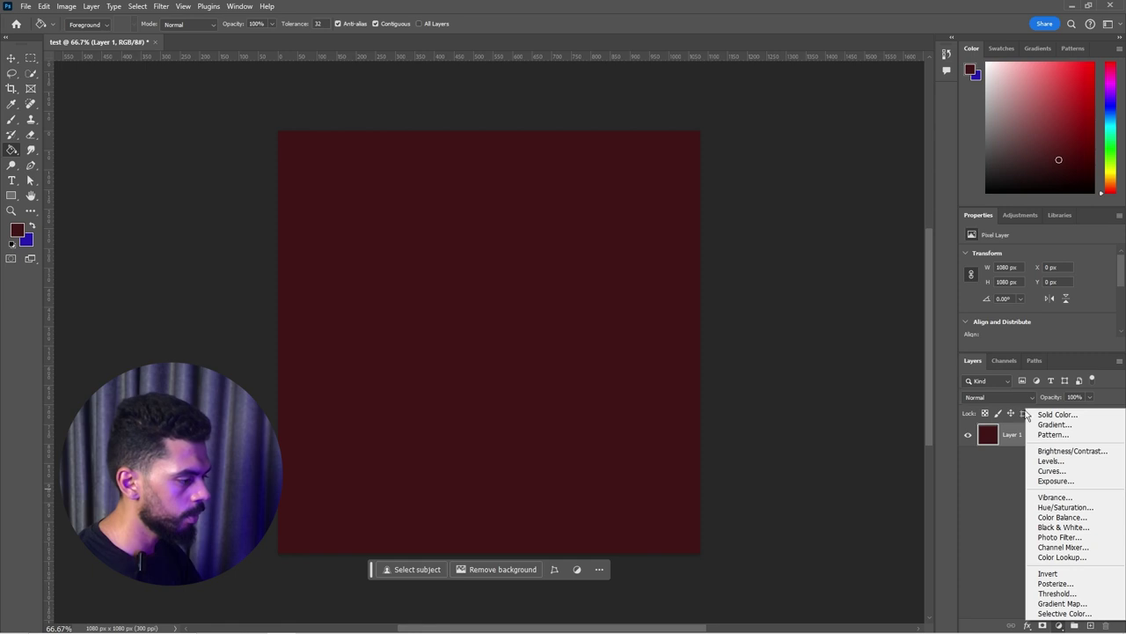
{"action": "left_click", "coordinate": [1045, 415]}
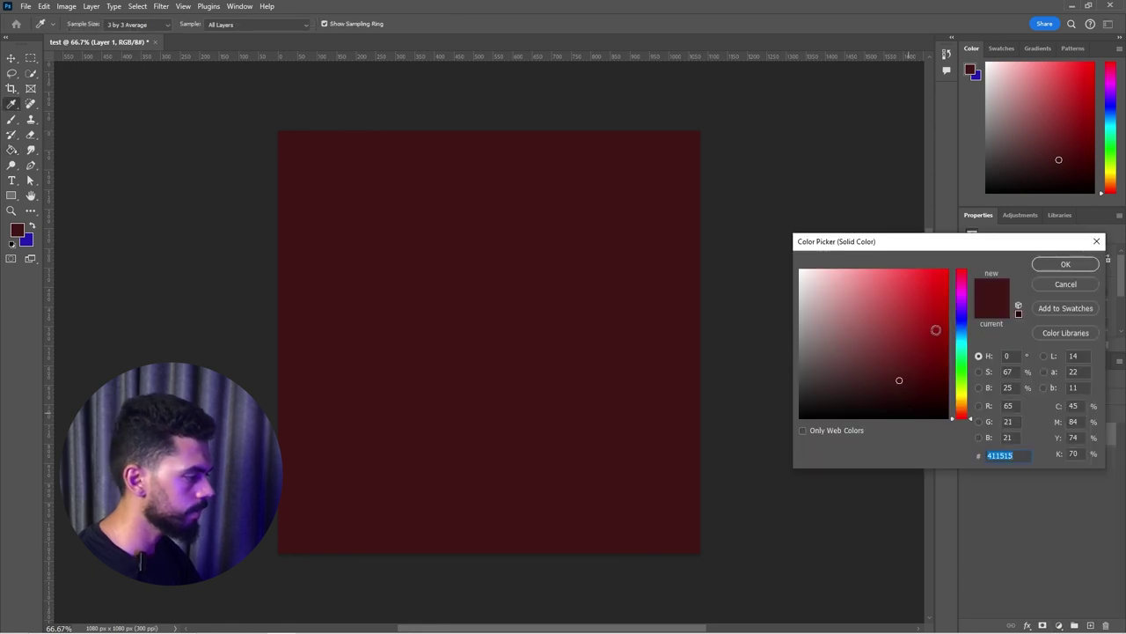
{"action": "left_click_drag", "start_coordinate": [935, 348], "coordinate": [943, 340]}
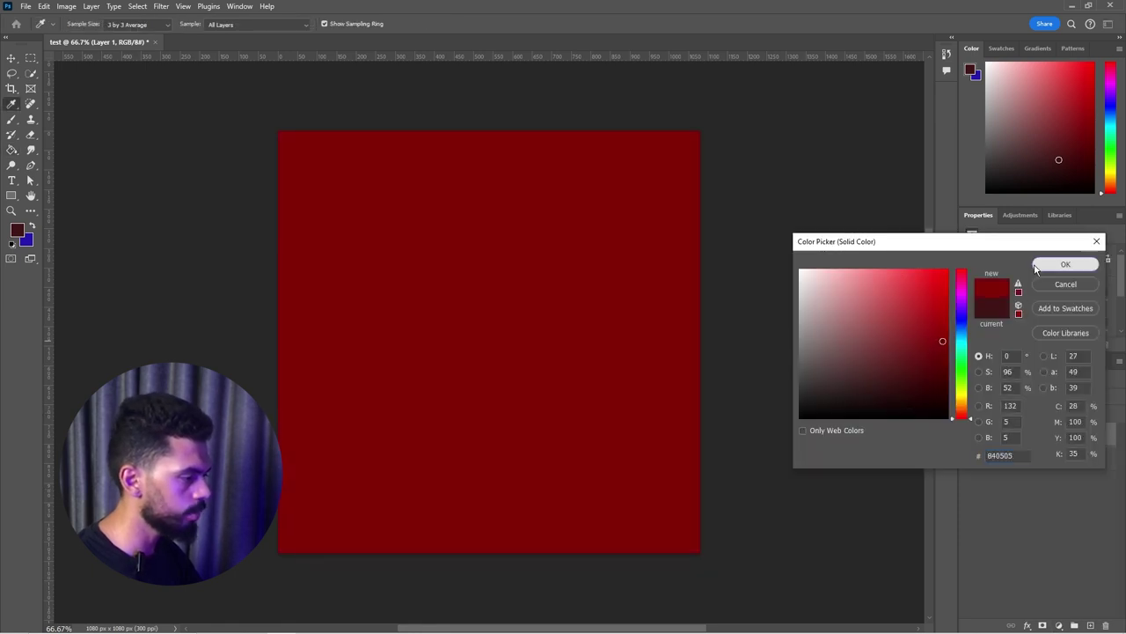
{"action": "left_click", "coordinate": [1036, 266]}
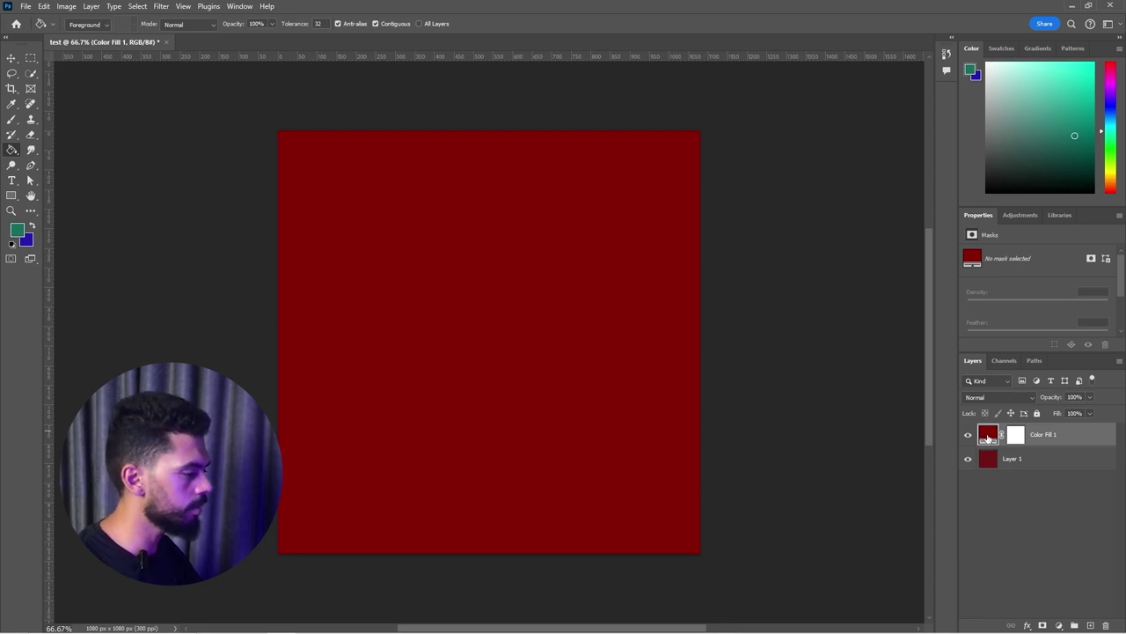
Recolour the solid colour fill layer to the lighter red #922121
{"action": "double_click", "coordinate": [986, 435]}
{"action": "left_click", "coordinate": [915, 333]}
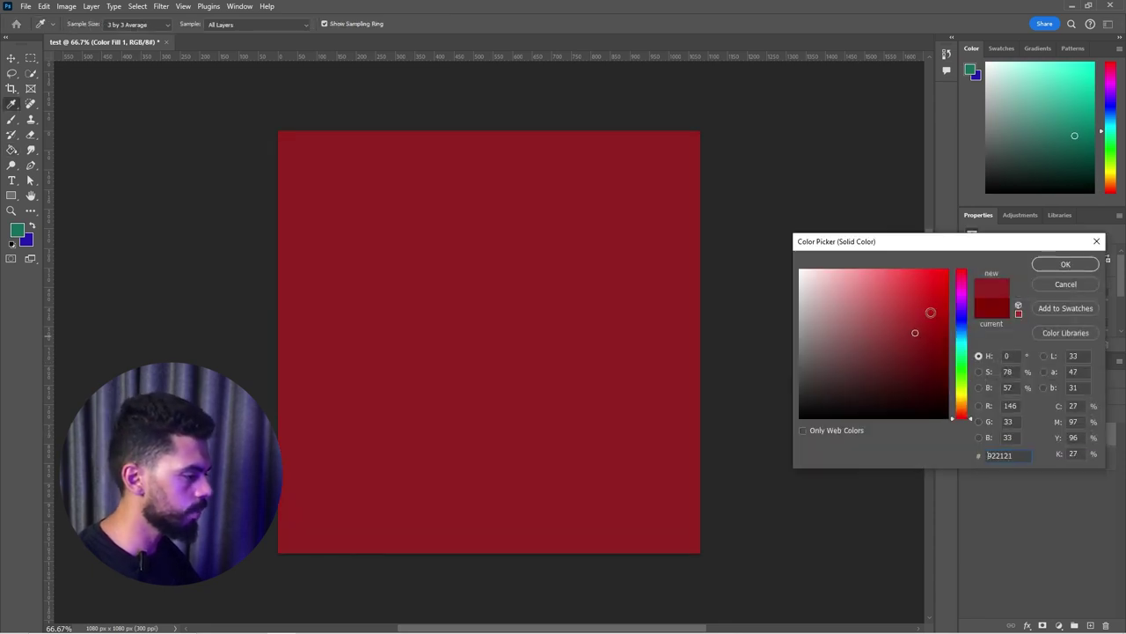
{"action": "left_click", "coordinate": [1065, 265]}
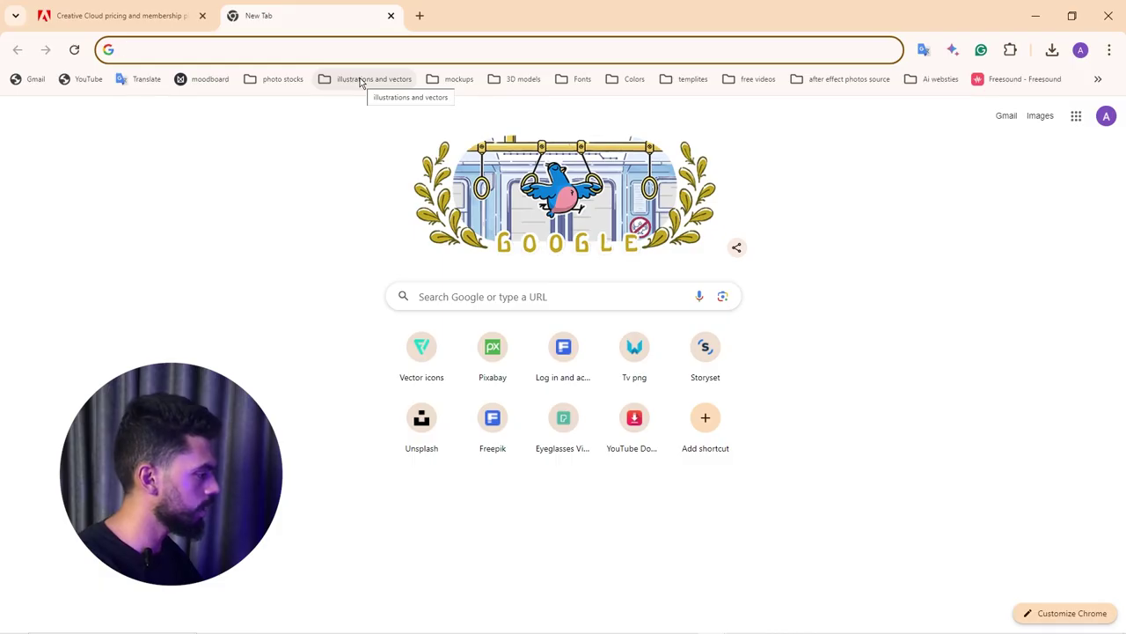
Search Freepik in the browser for "texture" and download the "Dark concrete texture background" photo
{"action": "type", "text": "free"}
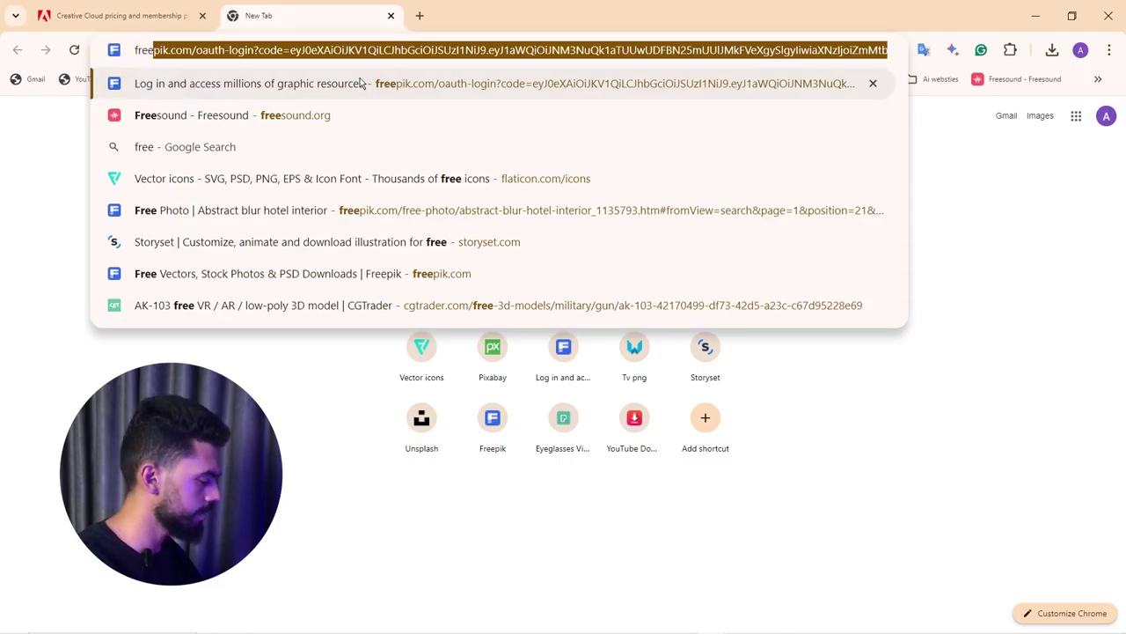
{"action": "type", "text": "p"}
{"action": "key", "text": "Return"}
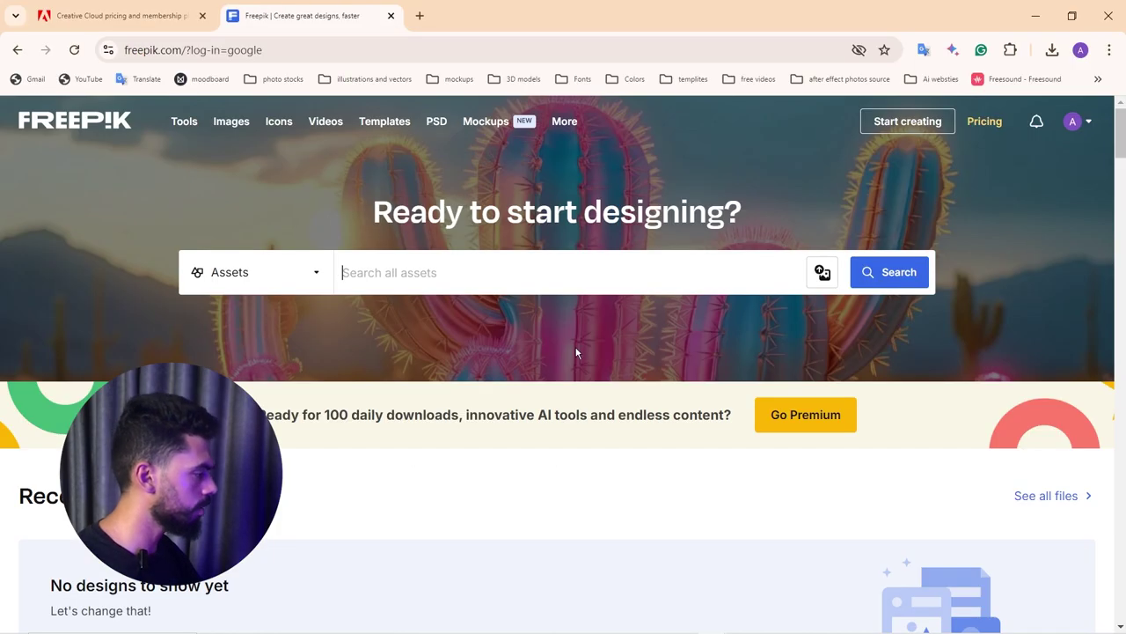
{"action": "type", "text": "te"}
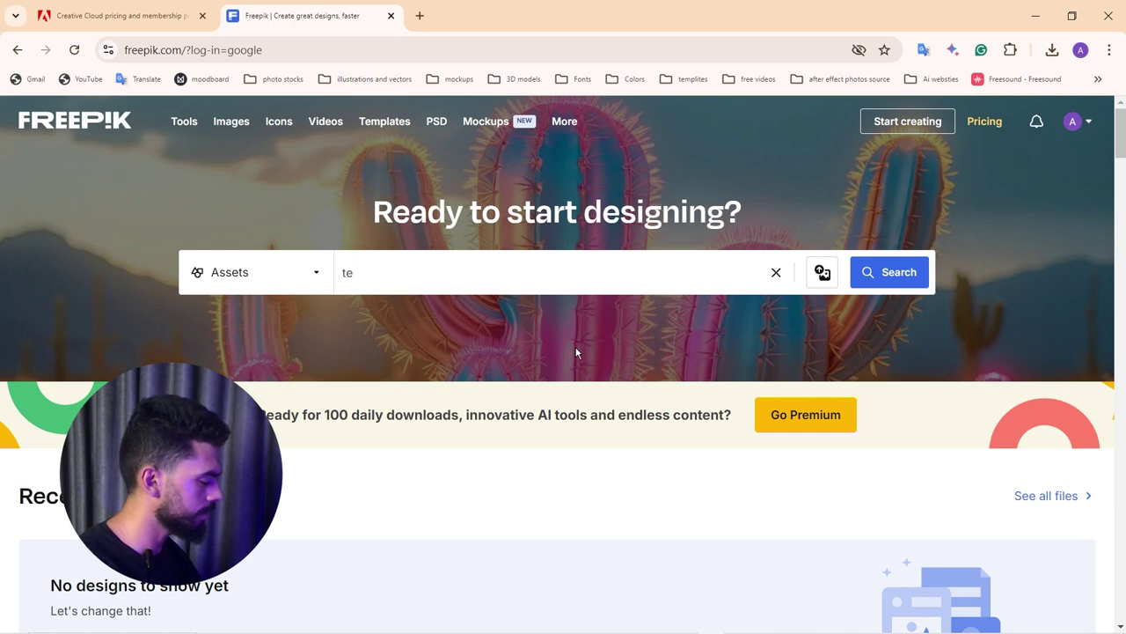
{"action": "type", "text": "xture"}
{"action": "key", "text": "Return"}
{"action": "left_click", "coordinate": [777, 395]}
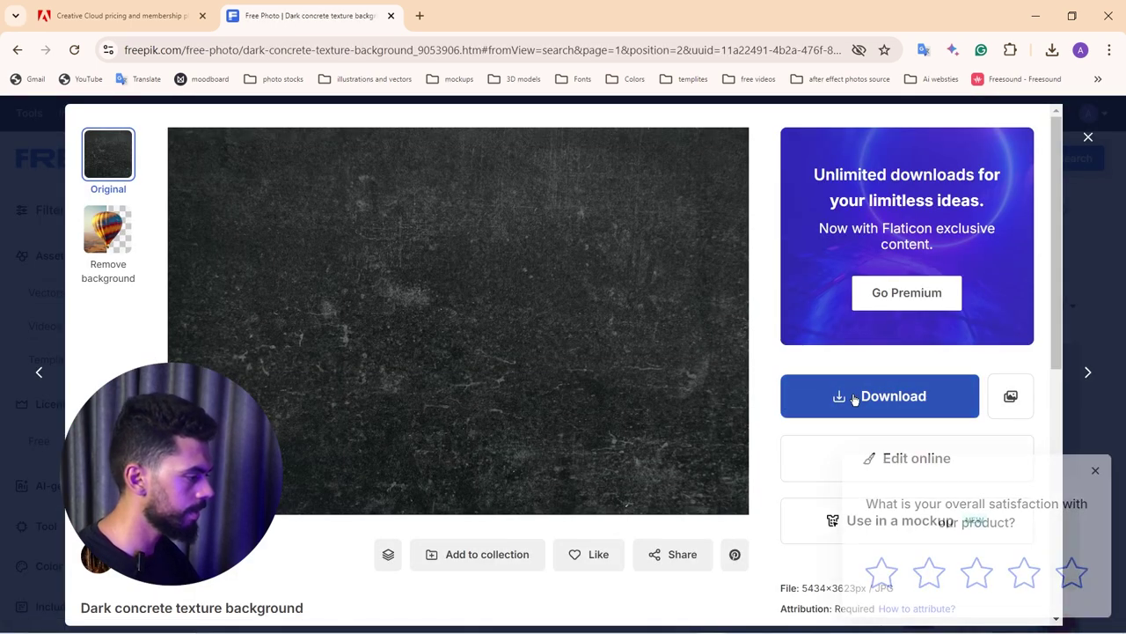
{"action": "left_click", "coordinate": [854, 399]}
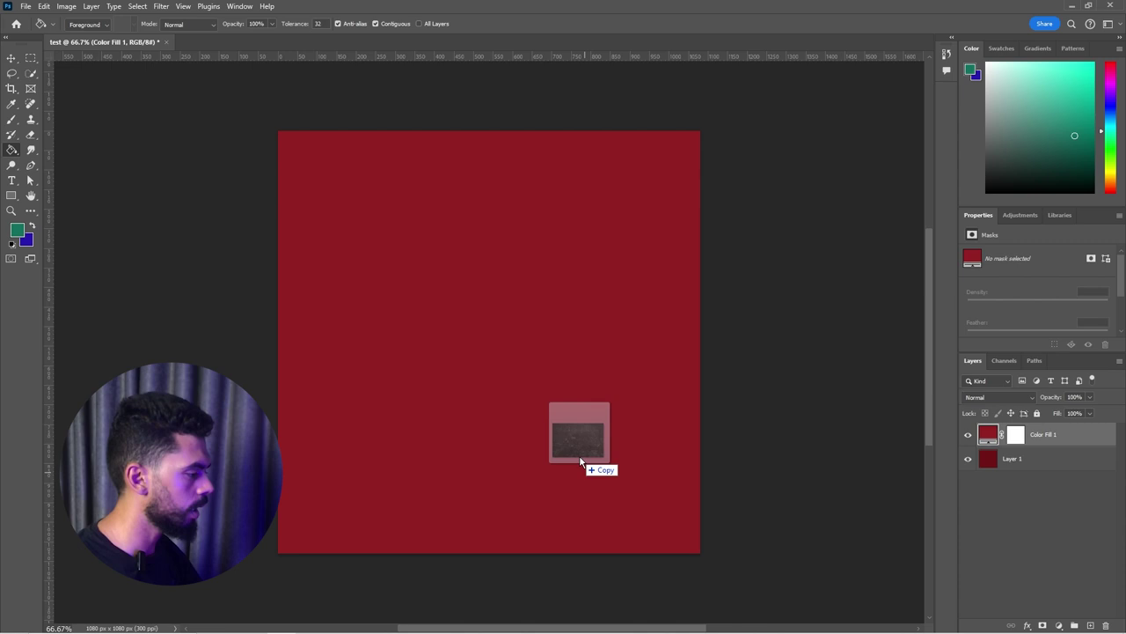
Place the downloaded dark concrete texture in the Photoshop document and scale it proportionally to about 30% so it covers the canvas
{"action": "left_click_drag", "start_coordinate": [579, 454], "coordinate": [525, 356]}
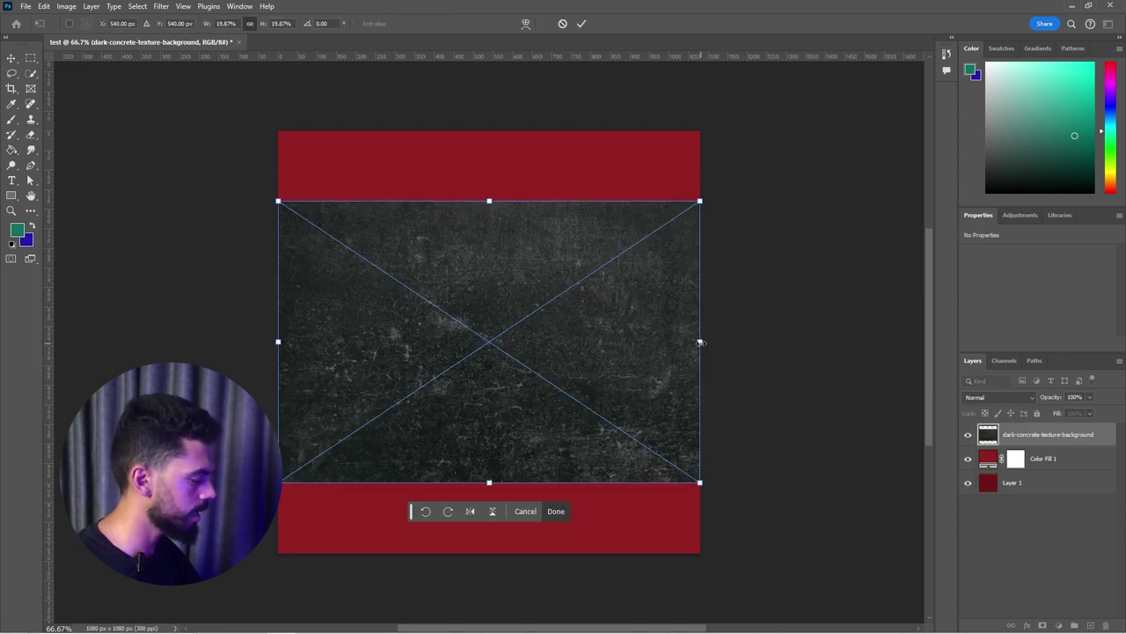
{"action": "left_click_drag", "start_coordinate": [700, 342], "coordinate": [810, 345]}
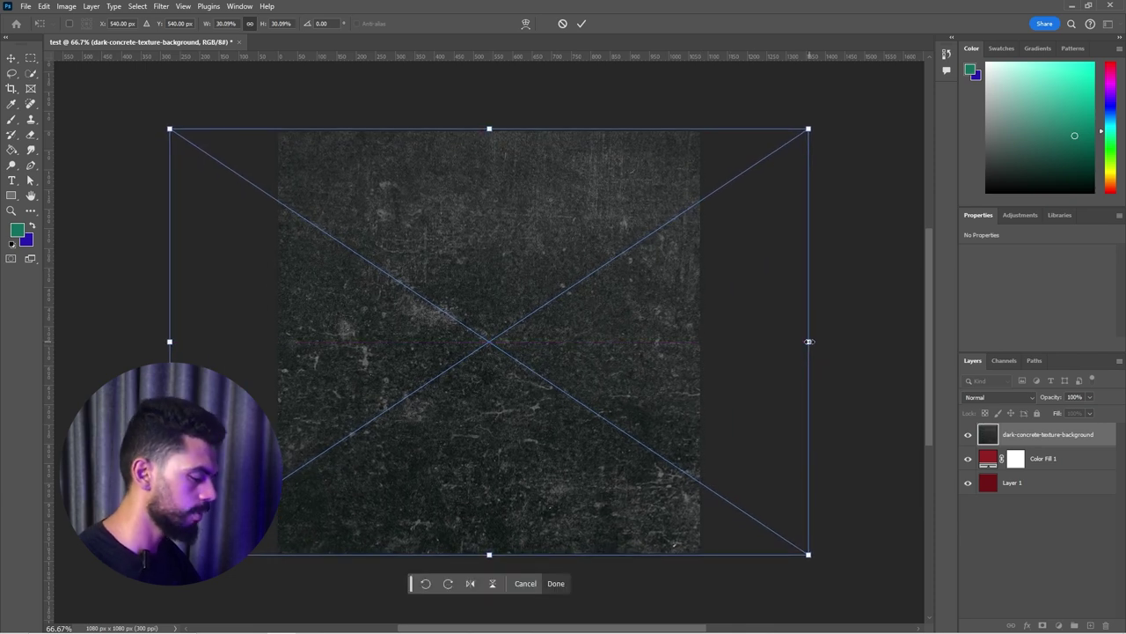
{"action": "key", "text": "Return"}
{"action": "key", "text": "g"}
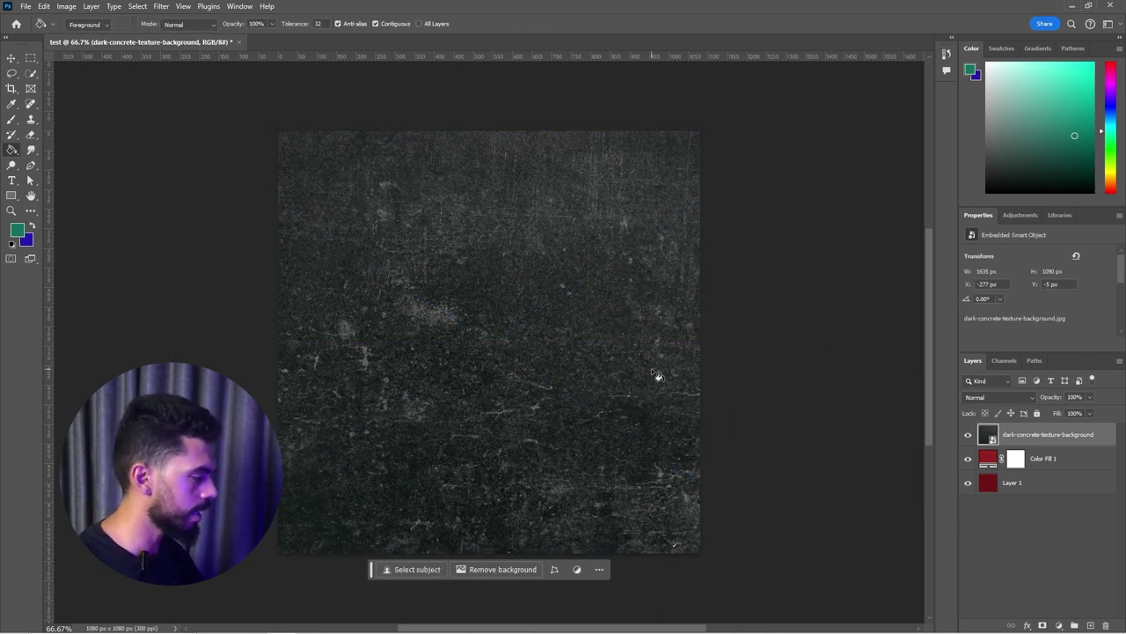
Free-transform the concrete texture layer slightly smaller, to 1632 x 1088 px, still covering the whole canvas
{"action": "key", "text": "ctrl+t"}
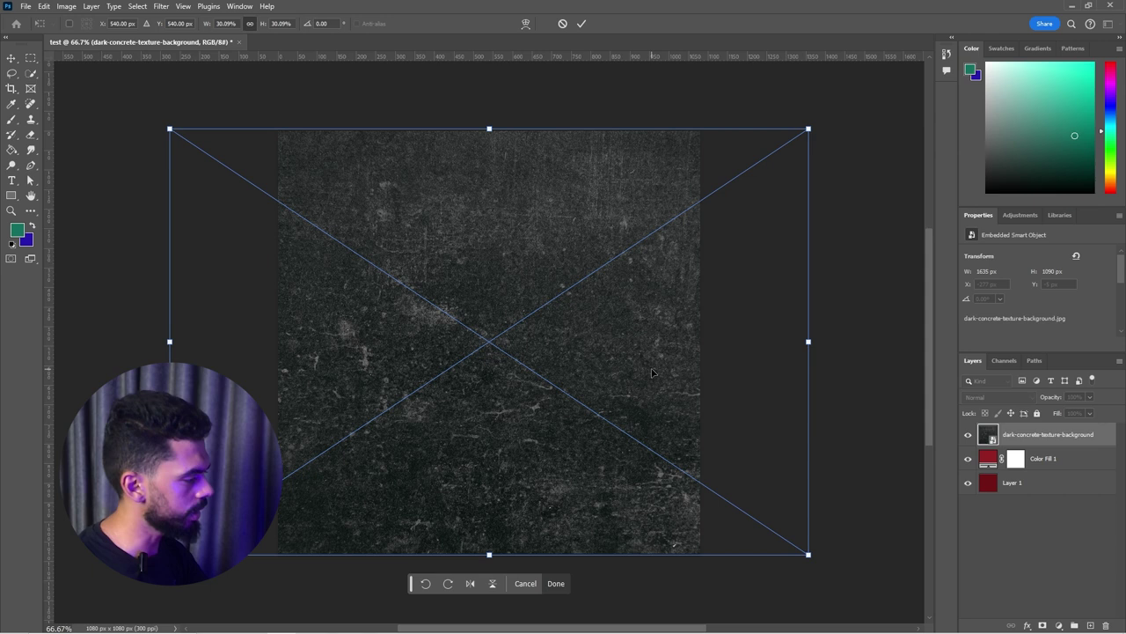
{"action": "mouse_move", "coordinate": [810, 342]}
{"action": "left_mouse_down"}
{"action": "mouse_move", "coordinate": [650, 339]}
{"action": "mouse_move", "coordinate": [779, 348]}
{"action": "left_mouse_up"}
{"action": "key", "text": "Escape"}
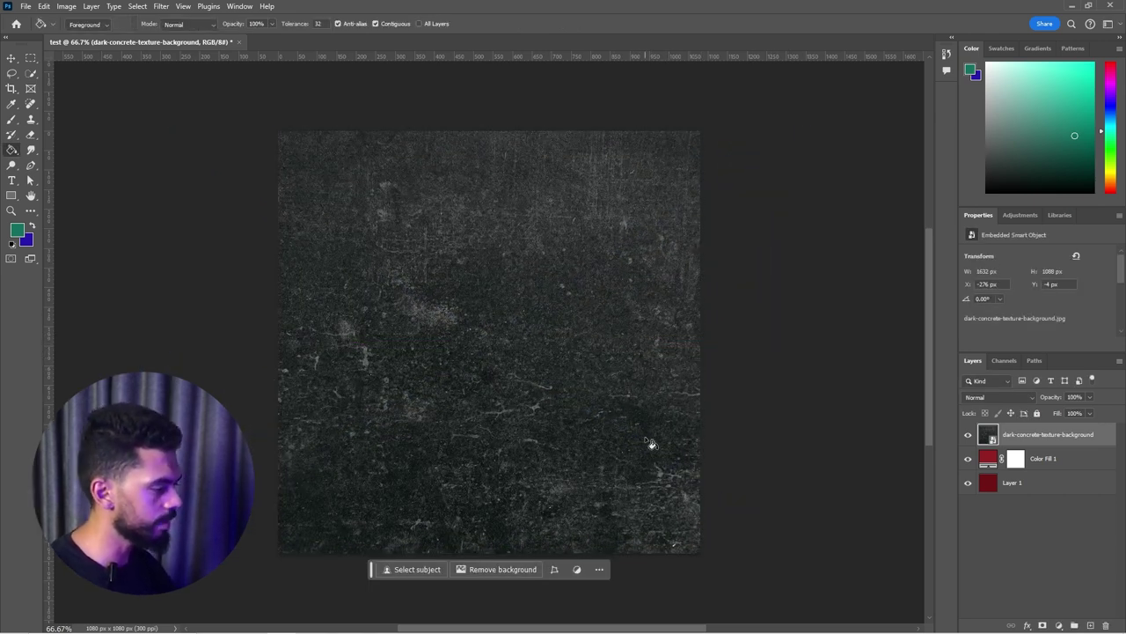
Invert the concrete texture layer's colours and set its blend mode to Multiply
{"action": "left_click", "coordinate": [1030, 401]}
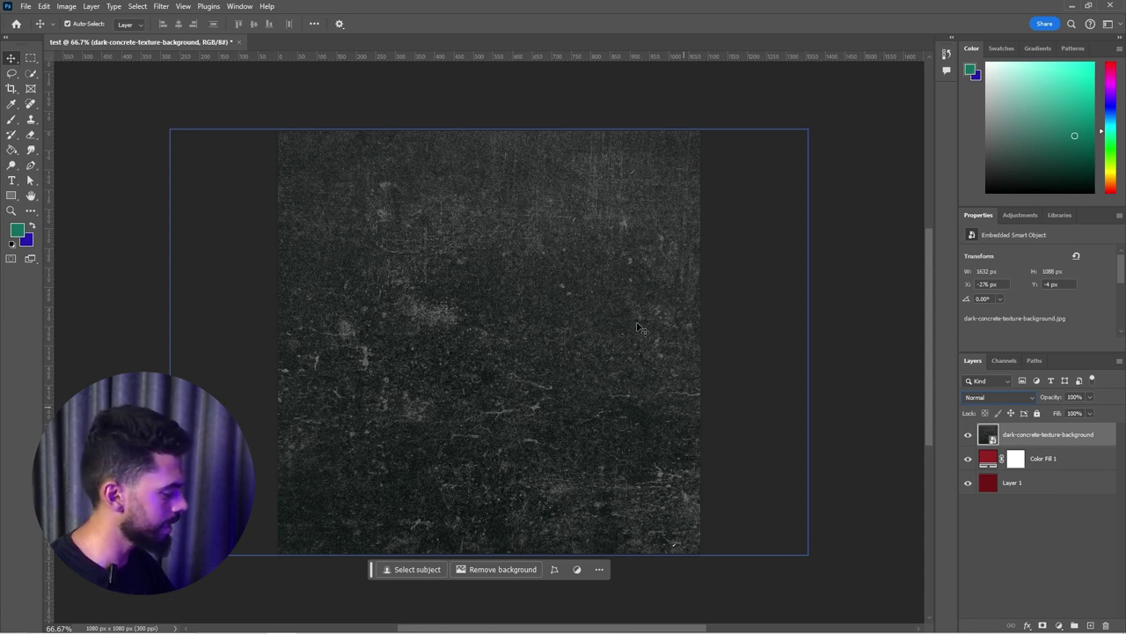
{"action": "key", "text": "ctrl"}
{"action": "key", "text": "ctrl+i"}
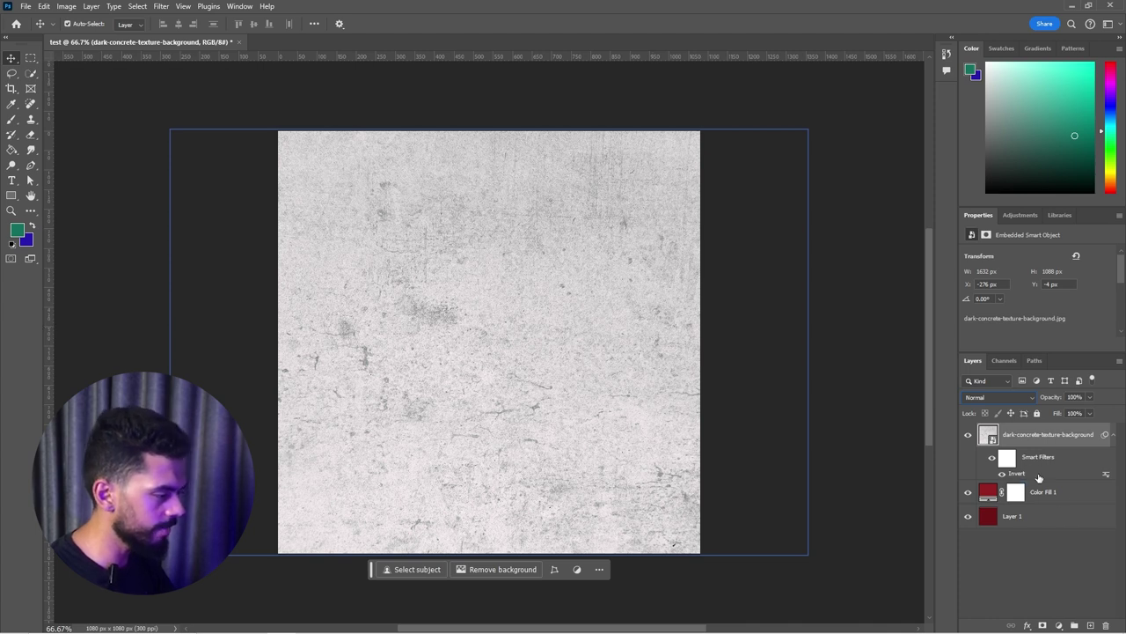
{"action": "left_click", "coordinate": [999, 397]}
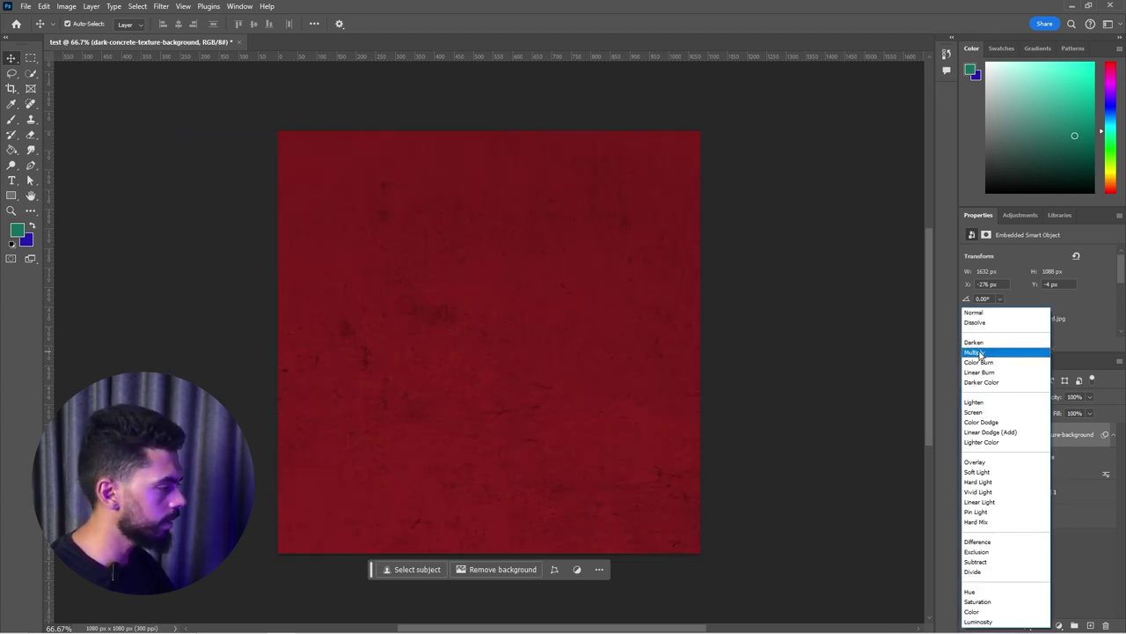
{"action": "left_click", "coordinate": [979, 352]}
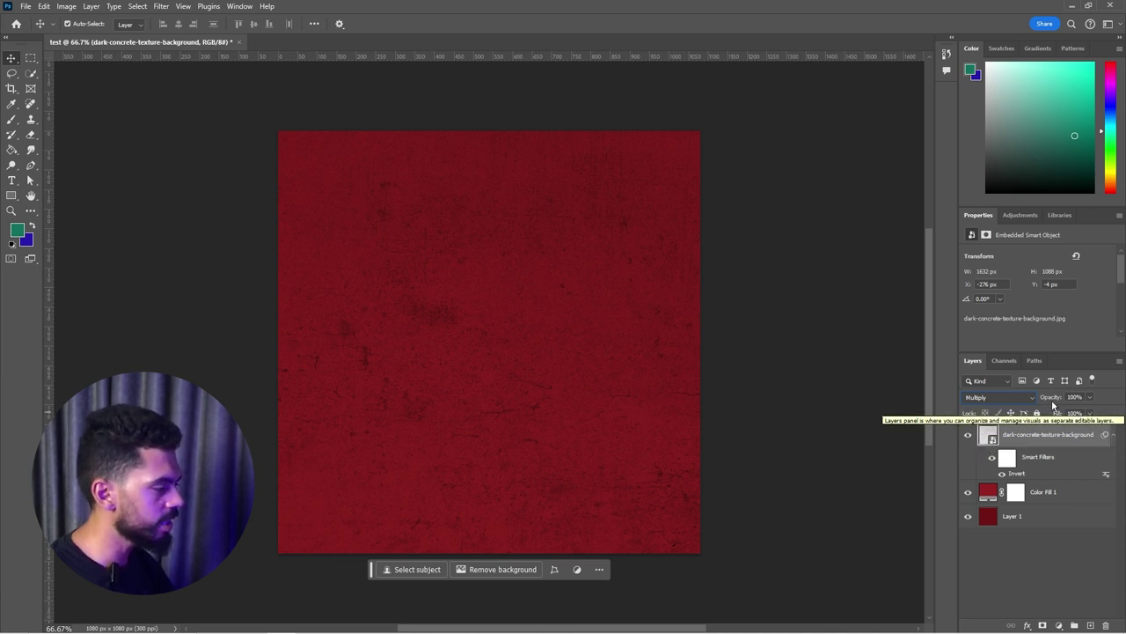
Reduce the concrete texture layer's opacity to 70% and deselect the layer
{"action": "left_click", "coordinate": [1090, 397]}
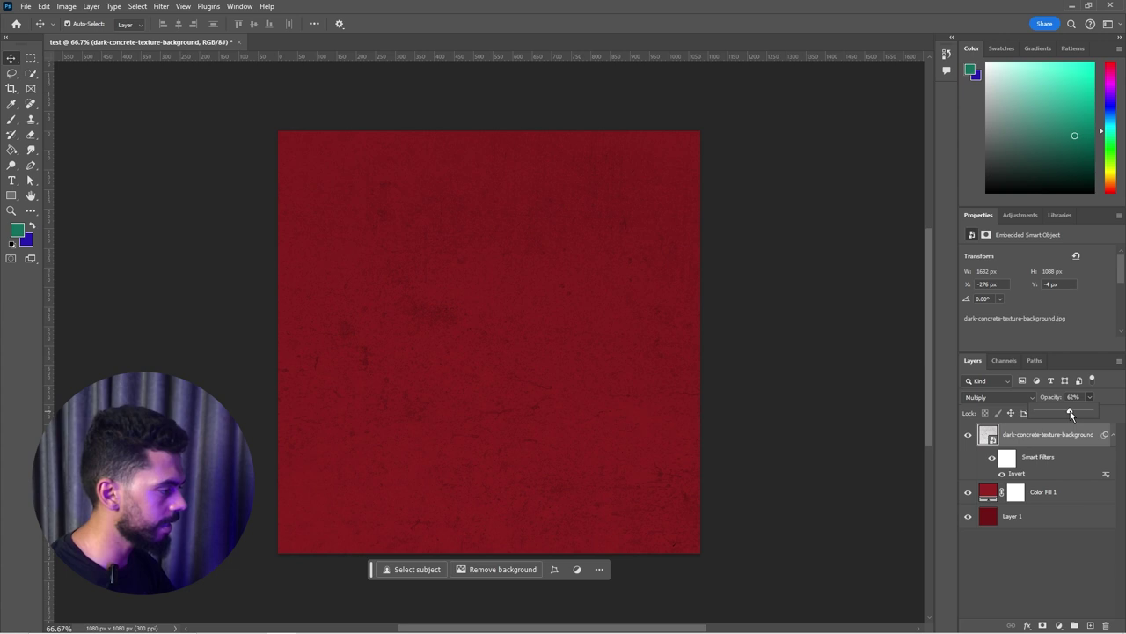
{"action": "left_click_drag", "start_coordinate": [1066, 413], "coordinate": [1027, 413]}
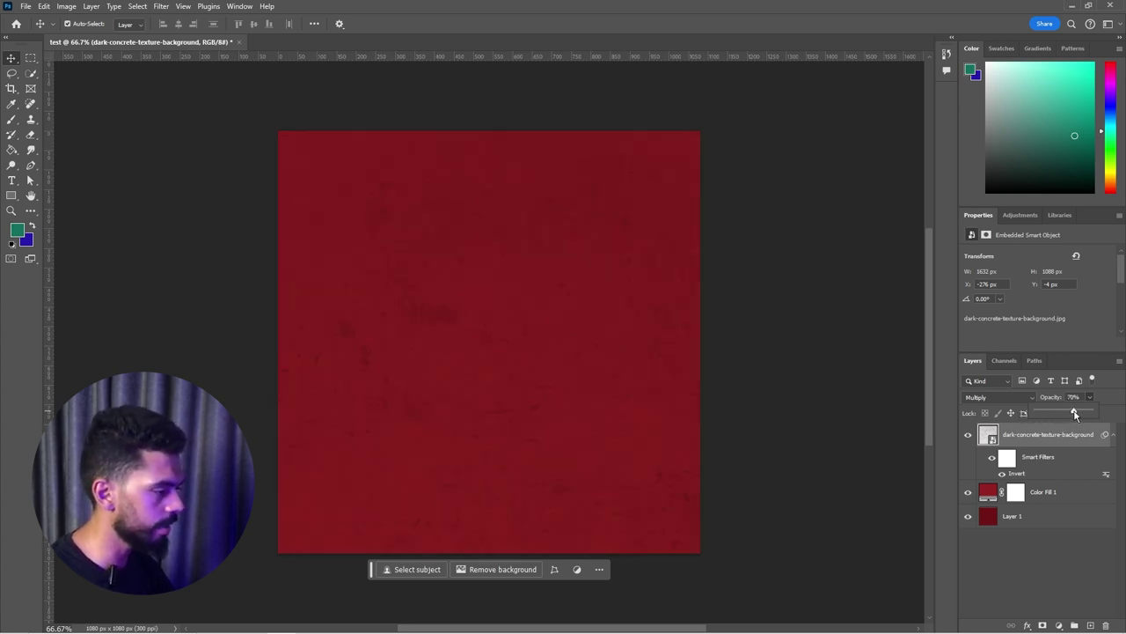
{"action": "left_click", "coordinate": [1002, 567]}
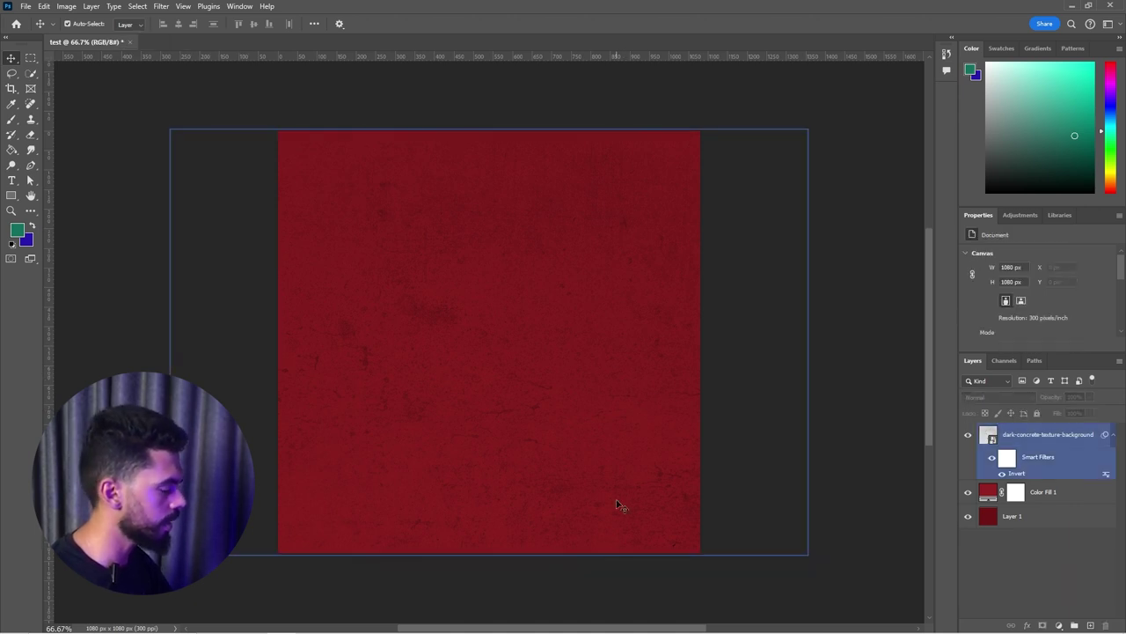
Switch to the browser, open Pixabay through a Google search and look for "burger" images there
{"action": "key", "text": "alt+Tab"}
{"action": "type", "text": "pixabay"}
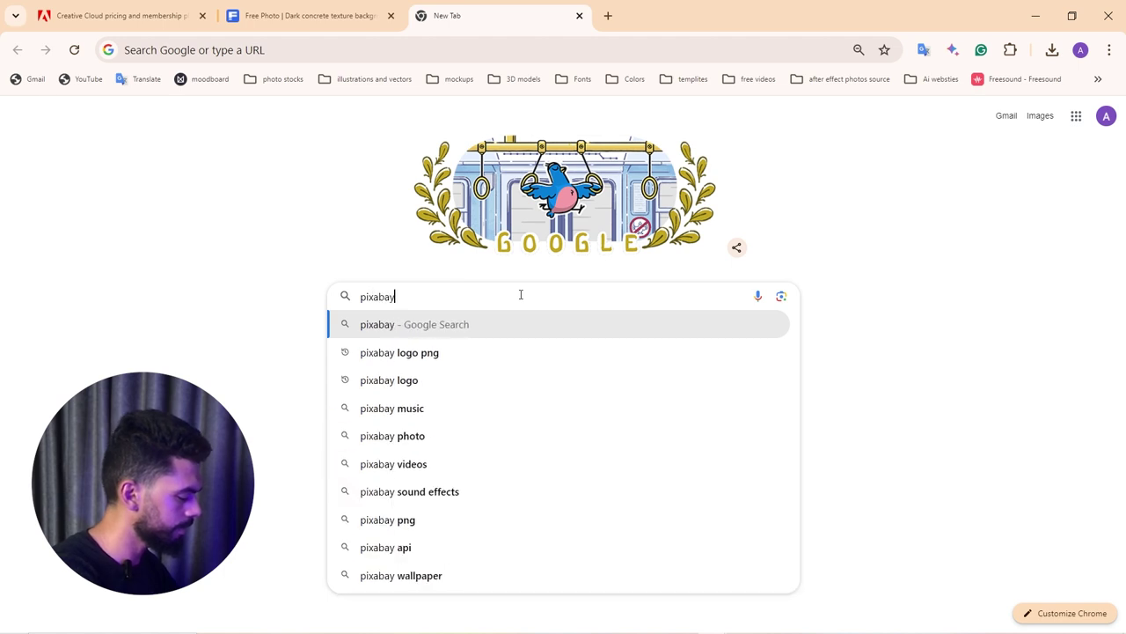
{"action": "key", "text": "Return"}
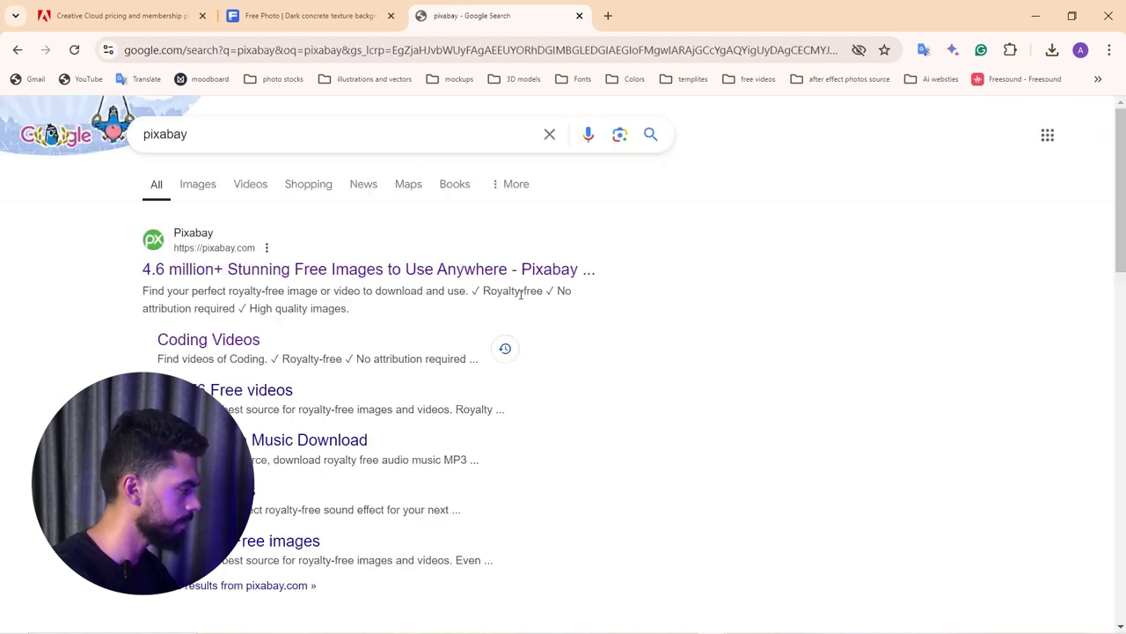
{"action": "left_click", "coordinate": [264, 266]}
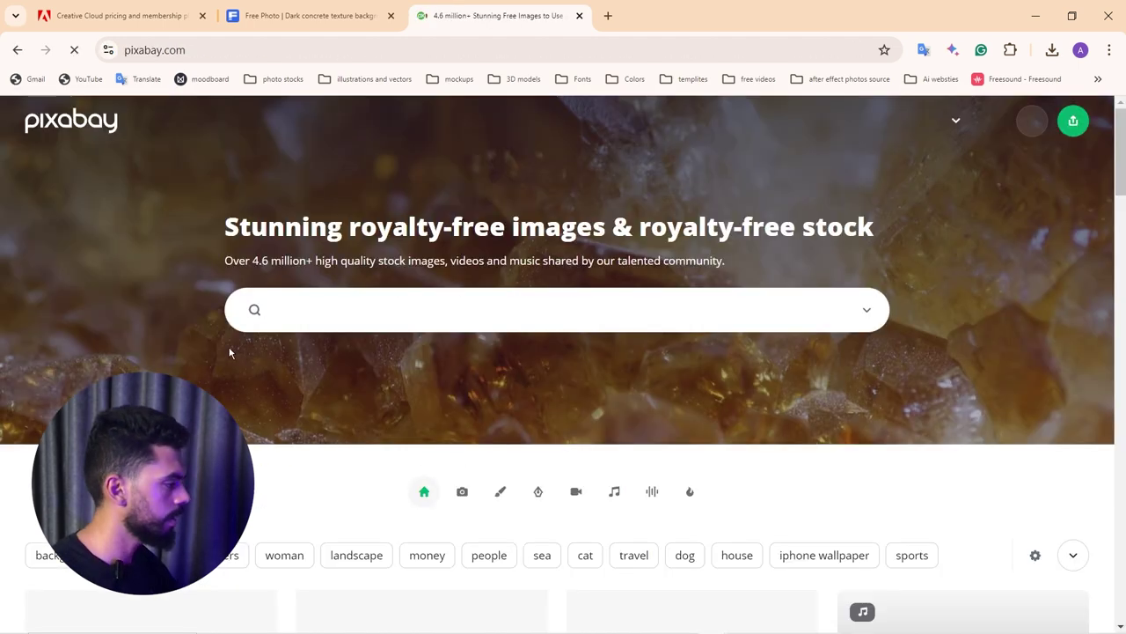
{"action": "left_click", "coordinate": [385, 311]}
{"action": "type", "text": "burger"}
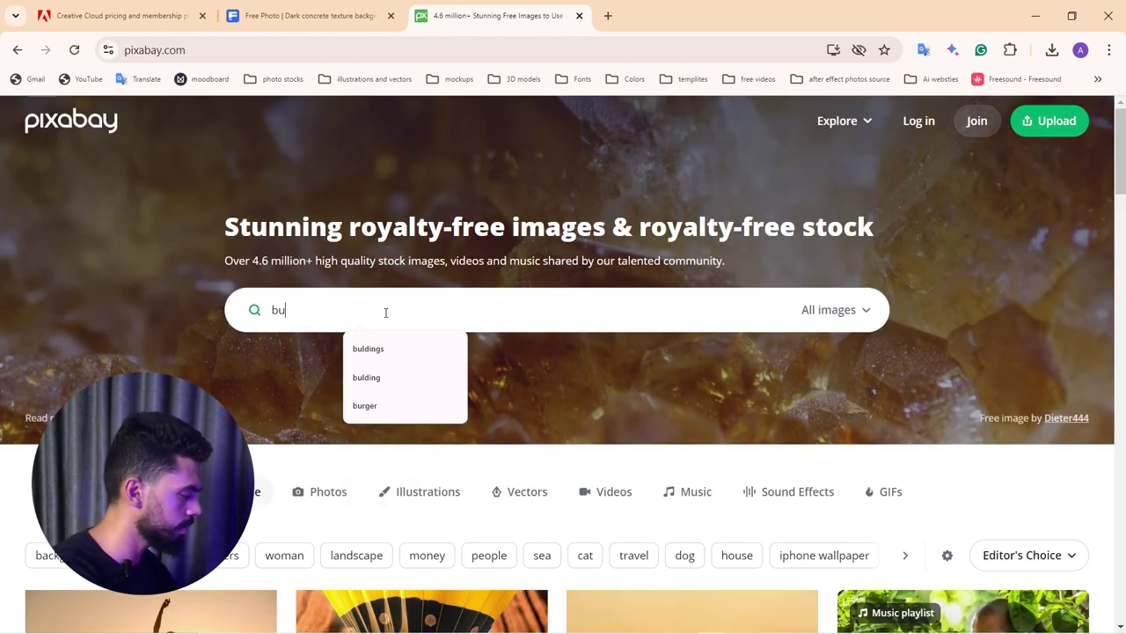
{"action": "key", "text": "Return"}
{"action": "scroll", "coordinate": [1121, 179], "scroll_direction": "down", "scroll_amount": 5}
{"action": "scroll", "coordinate": [1122, 178], "scroll_direction": "up", "scroll_amount": 2}
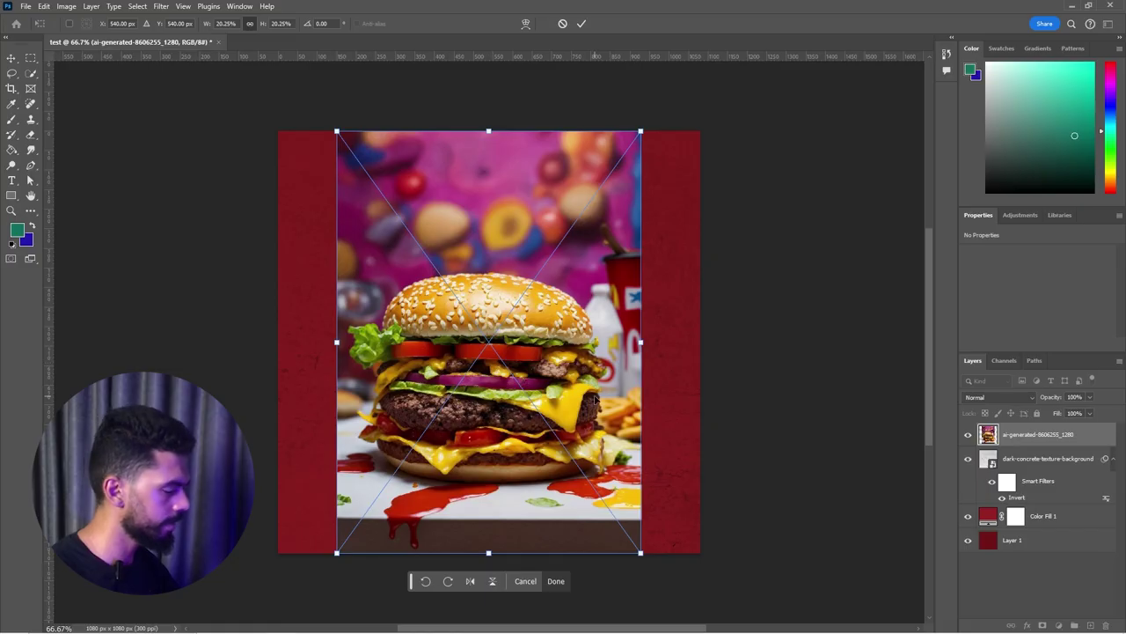
Place the ai-generated-8606255_1280 burger photo in the Photoshop document at full canvas height, with its layer selected
{"action": "key", "text": "Return"}
{"action": "key", "text": "ctrl+0"}
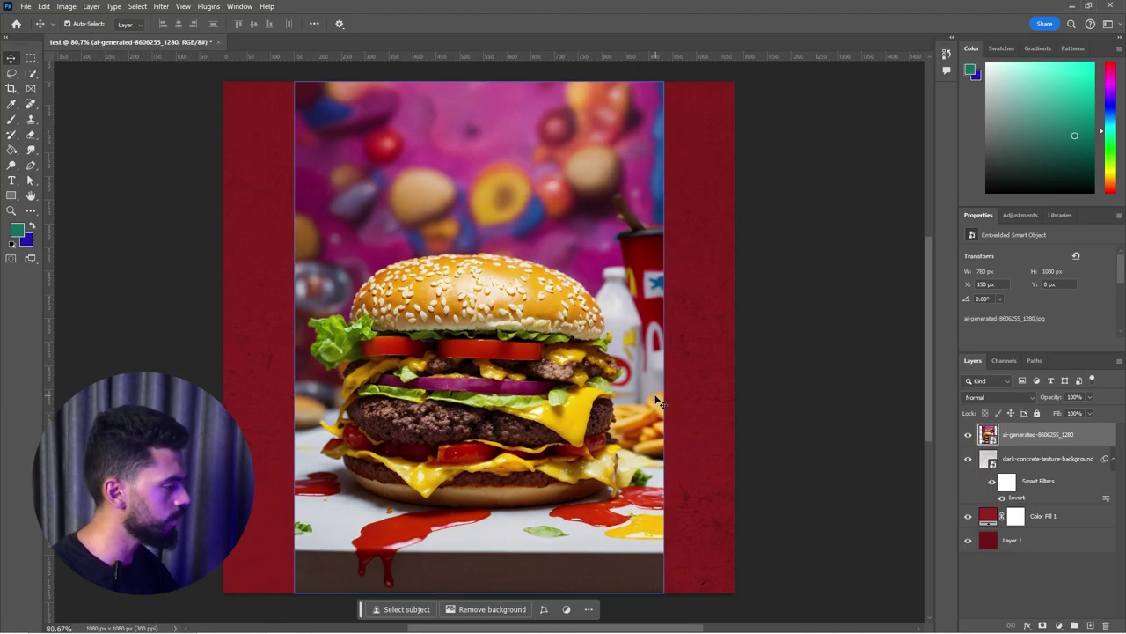
{"action": "left_click", "coordinate": [717, 417]}
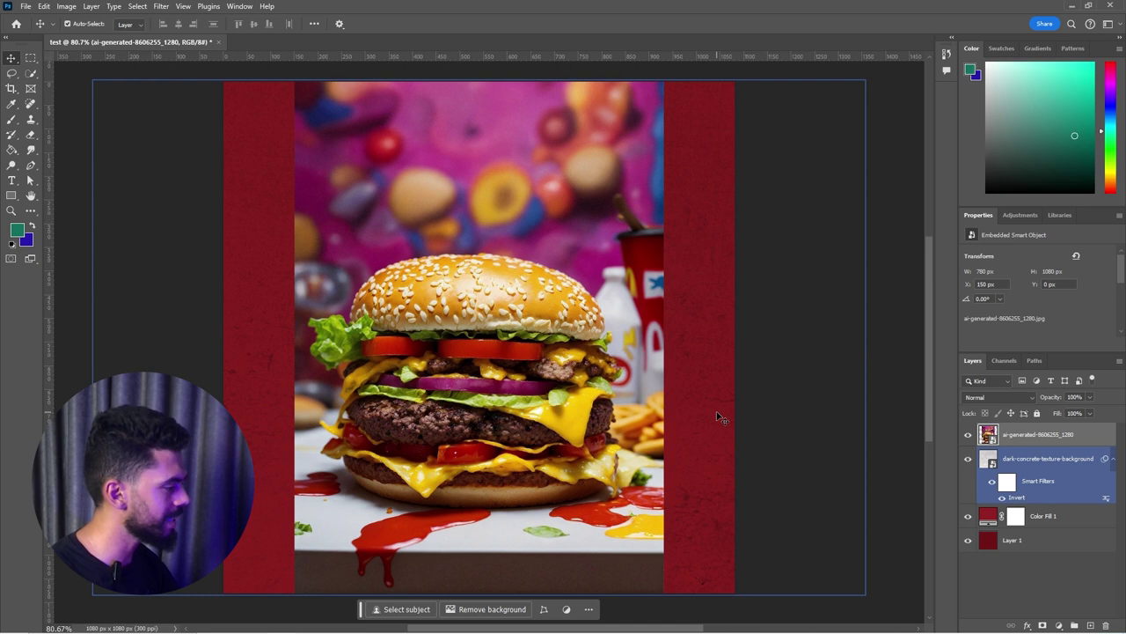
{"action": "left_click", "coordinate": [456, 337]}
Try selecting the burger by brushing over its bun and base with the Quick Selection tool, and clear the selection
{"action": "left_click", "coordinate": [29, 76]}
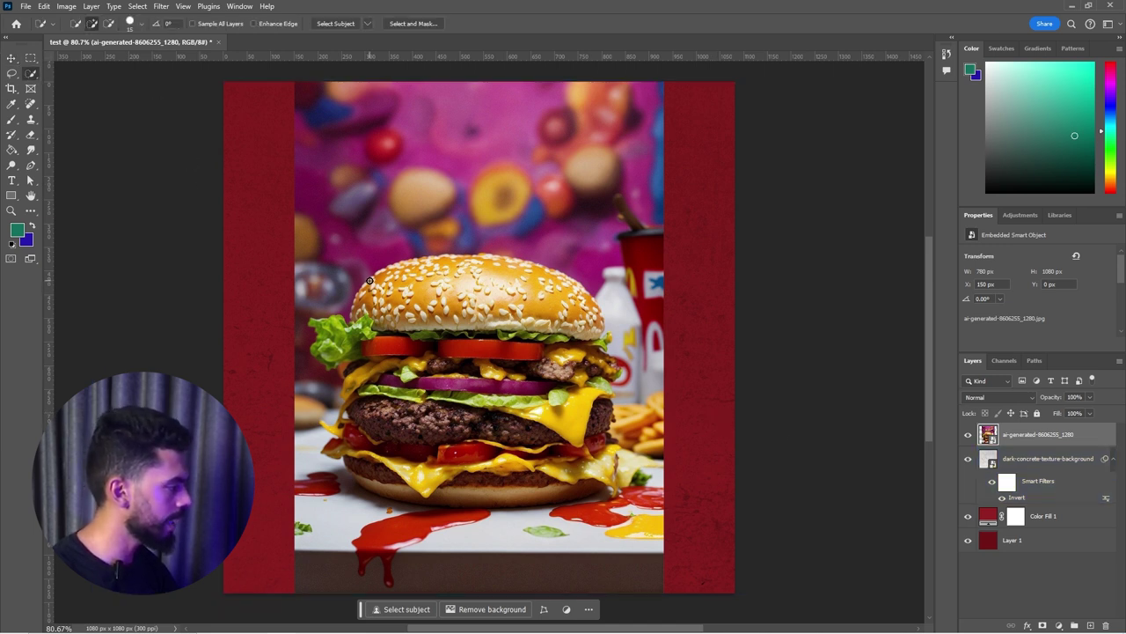
{"action": "mouse_move", "coordinate": [370, 282]}
{"action": "left_mouse_down"}
{"action": "mouse_move", "coordinate": [396, 339]}
{"action": "mouse_move", "coordinate": [374, 387]}
{"action": "mouse_move", "coordinate": [339, 347]}
{"action": "mouse_move", "coordinate": [409, 477]}
{"action": "mouse_move", "coordinate": [555, 475]}
{"action": "mouse_move", "coordinate": [586, 417]}
{"action": "mouse_move", "coordinate": [582, 305]}
{"action": "mouse_move", "coordinate": [485, 272]}
{"action": "left_mouse_up"}
{"action": "mouse_move", "coordinate": [408, 484]}
{"action": "left_mouse_down"}
{"action": "mouse_move", "coordinate": [451, 496]}
{"action": "mouse_move", "coordinate": [592, 482]}
{"action": "left_mouse_up"}
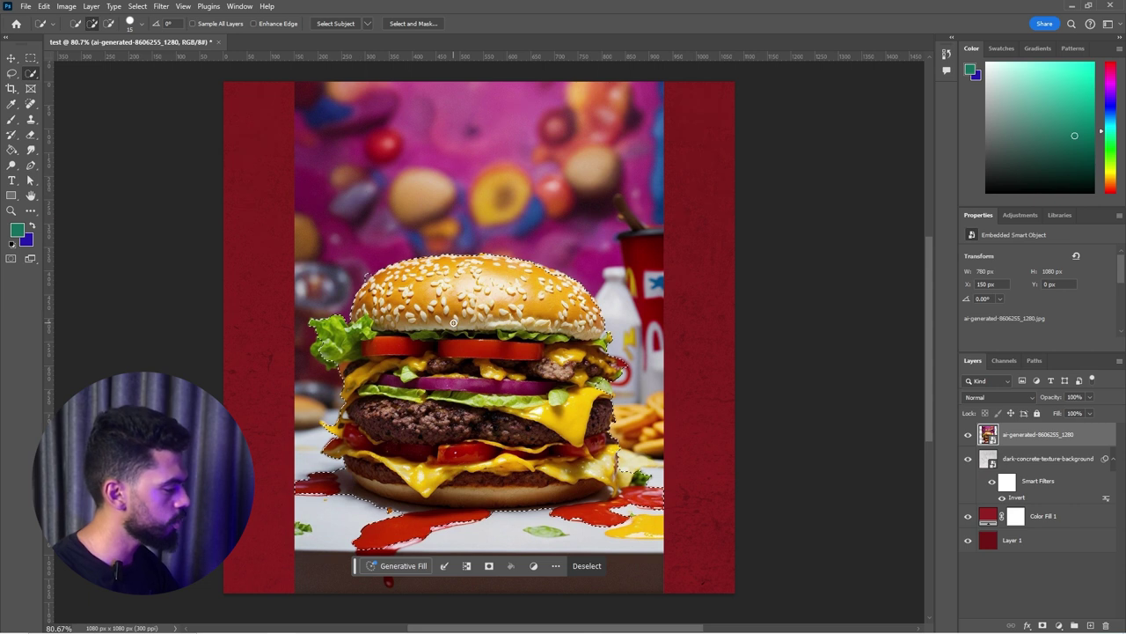
{"action": "key", "text": "ctrl+d"}
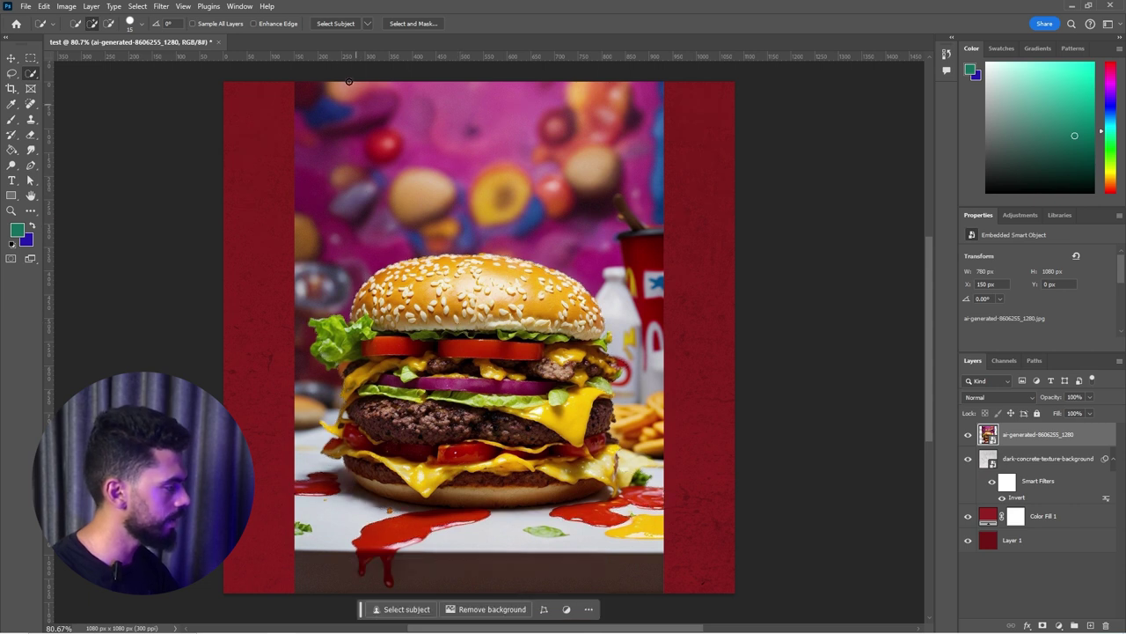
Select the burger automatically with Select Subject and hide the rest of the photo with a layer mask
{"action": "left_click", "coordinate": [335, 23]}
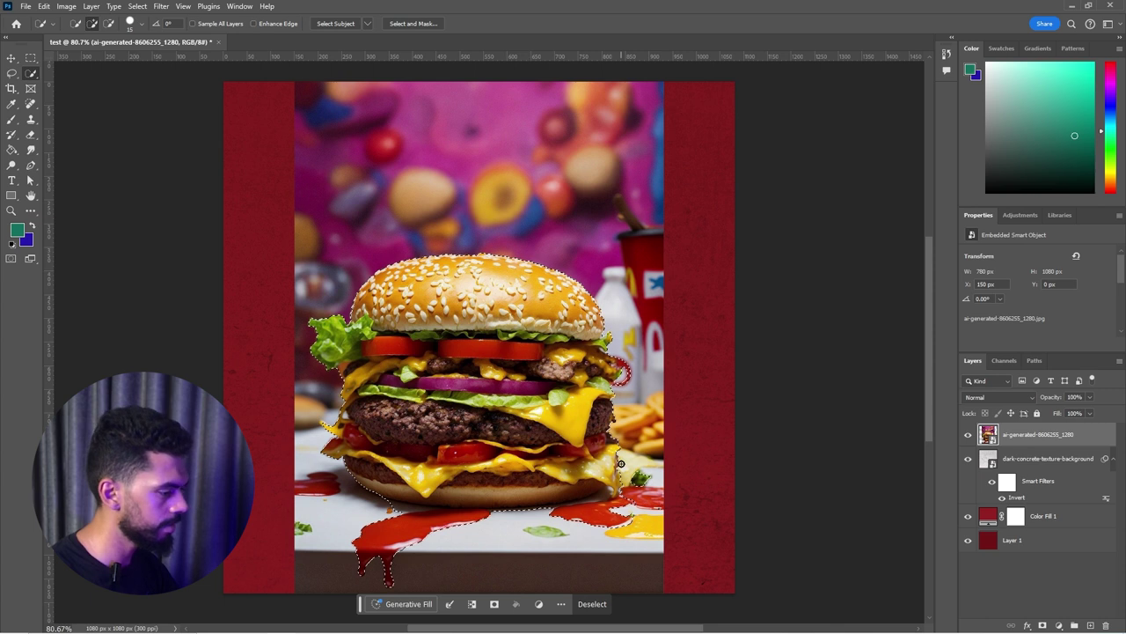
{"action": "left_click", "coordinate": [1044, 625]}
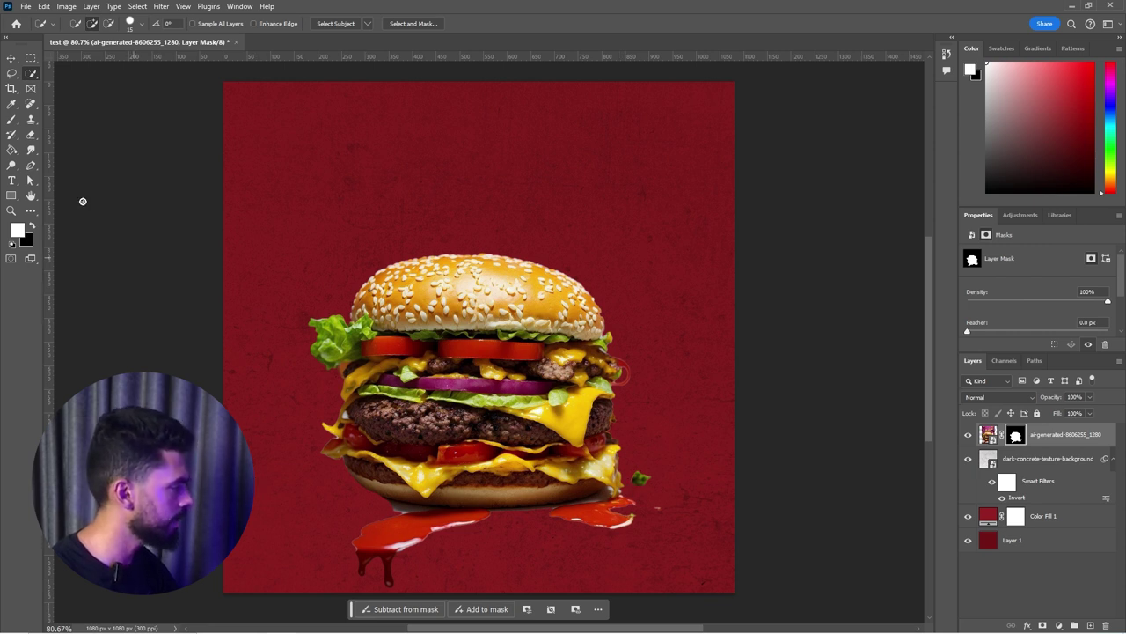
Reveal a patch of the photo at the burger's lower right by painting the mask white, and hide it again with black
{"action": "left_click", "coordinate": [11, 118]}
{"action": "mouse_move", "coordinate": [643, 483]}
{"action": "left_mouse_down"}
{"action": "mouse_move", "coordinate": [651, 459]}
{"action": "mouse_move", "coordinate": [661, 481]}
{"action": "mouse_move", "coordinate": [666, 440]}
{"action": "mouse_move", "coordinate": [680, 475]}
{"action": "left_mouse_up"}
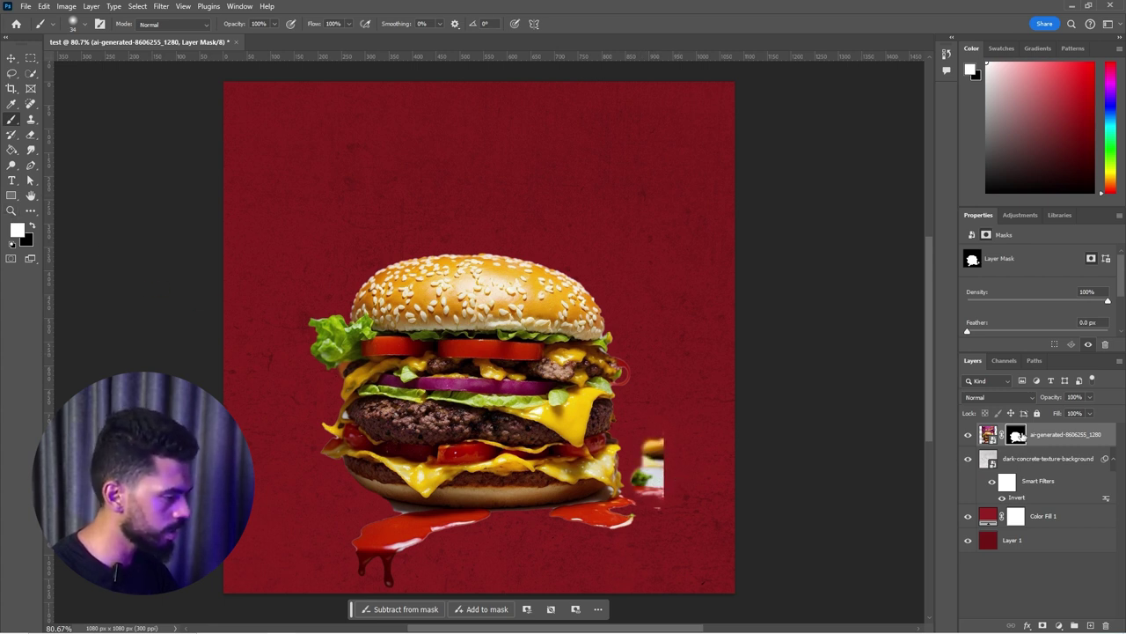
{"action": "key", "text": "x"}
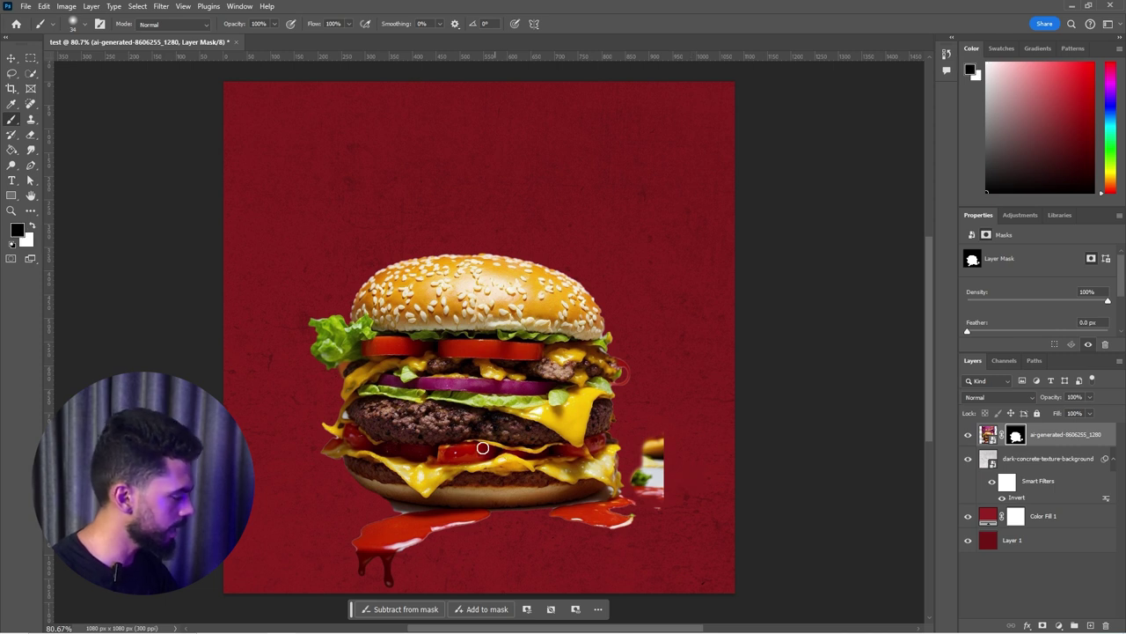
{"action": "left_click", "coordinate": [33, 226]}
{"action": "left_click", "coordinate": [33, 226]}
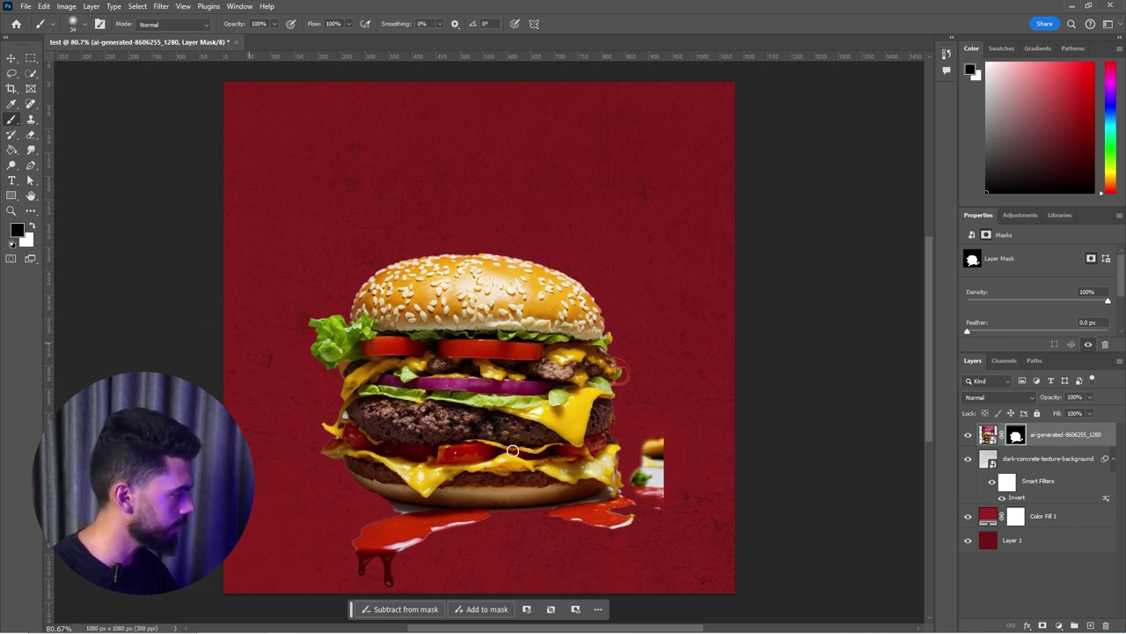
{"action": "mouse_move", "coordinate": [674, 445]}
{"action": "left_mouse_down"}
{"action": "mouse_move", "coordinate": [665, 491]}
{"action": "mouse_move", "coordinate": [652, 485]}
{"action": "mouse_move", "coordinate": [654, 431]}
{"action": "mouse_move", "coordinate": [646, 479]}
{"action": "mouse_move", "coordinate": [663, 446]}
{"action": "mouse_move", "coordinate": [640, 497]}
{"action": "mouse_move", "coordinate": [640, 478]}
{"action": "mouse_move", "coordinate": [685, 478]}
{"action": "left_mouse_up"}
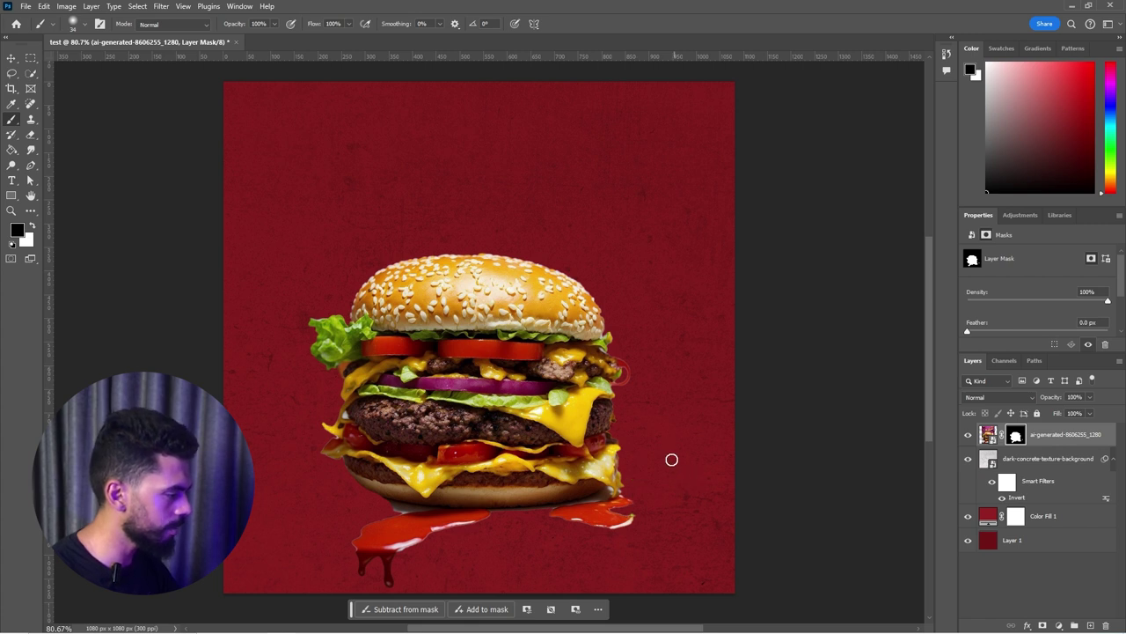
Enlarge the brush and paint black on the burger's mask to hide the red sauce puddles beneath it and the stray remnant beside it
{"action": "right_click", "coordinate": [665, 463]}
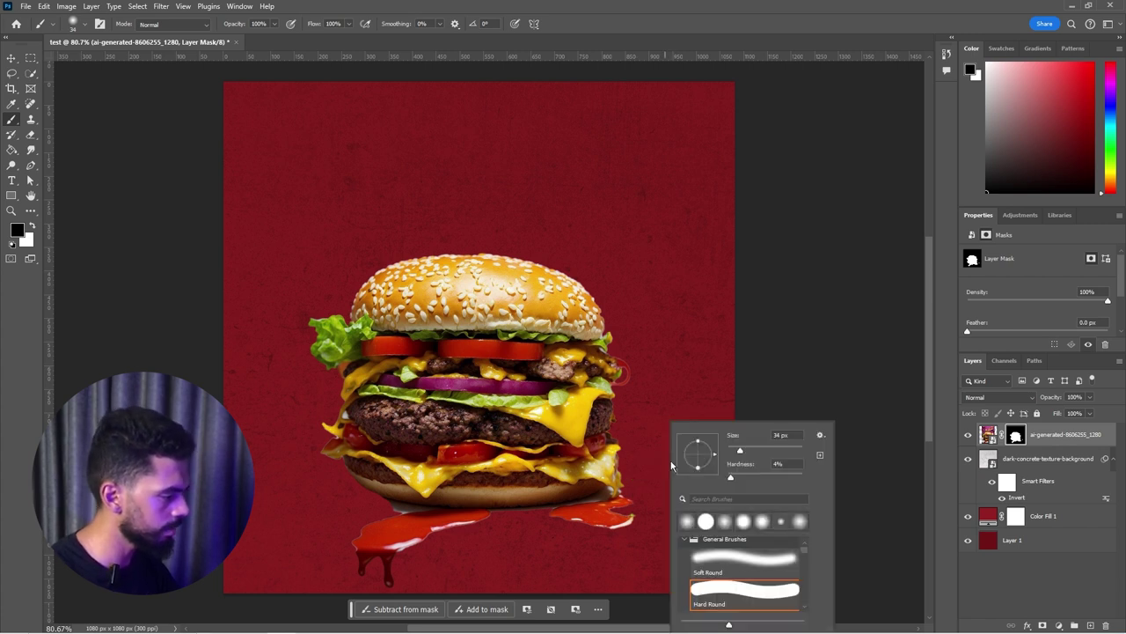
{"action": "mouse_move", "coordinate": [742, 452]}
{"action": "left_mouse_down"}
{"action": "mouse_move", "coordinate": [763, 452]}
{"action": "mouse_move", "coordinate": [737, 479]}
{"action": "left_mouse_up"}
{"action": "mouse_move", "coordinate": [798, 452]}
{"action": "left_mouse_down"}
{"action": "mouse_move", "coordinate": [762, 454]}
{"action": "mouse_move", "coordinate": [774, 456]}
{"action": "mouse_move", "coordinate": [772, 478]}
{"action": "mouse_move", "coordinate": [734, 479]}
{"action": "left_mouse_up"}
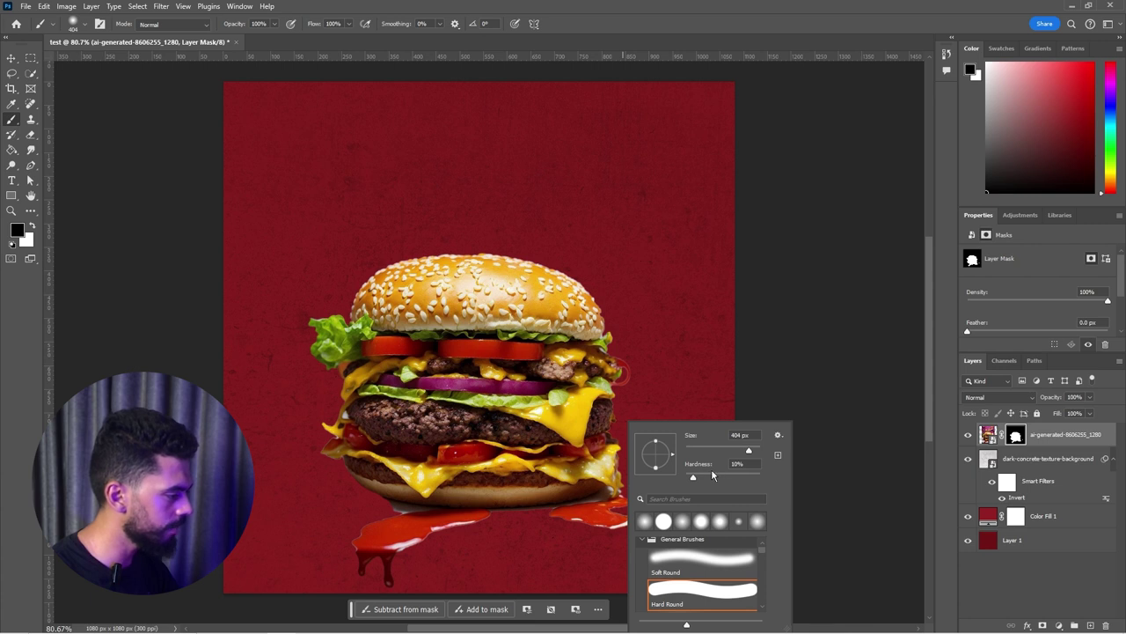
{"action": "key", "text": "Return"}
{"action": "mouse_move", "coordinate": [508, 387]}
{"action": "left_mouse_down"}
{"action": "mouse_move", "coordinate": [485, 384]}
{"action": "mouse_move", "coordinate": [524, 236]}
{"action": "mouse_move", "coordinate": [513, 451]}
{"action": "mouse_move", "coordinate": [681, 465]}
{"action": "mouse_move", "coordinate": [379, 438]}
{"action": "left_mouse_up"}
{"action": "mouse_move", "coordinate": [547, 554]}
{"action": "left_mouse_down"}
{"action": "mouse_move", "coordinate": [617, 547]}
{"action": "mouse_move", "coordinate": [646, 530]}
{"action": "mouse_move", "coordinate": [498, 557]}
{"action": "mouse_move", "coordinate": [360, 558]}
{"action": "left_mouse_up"}
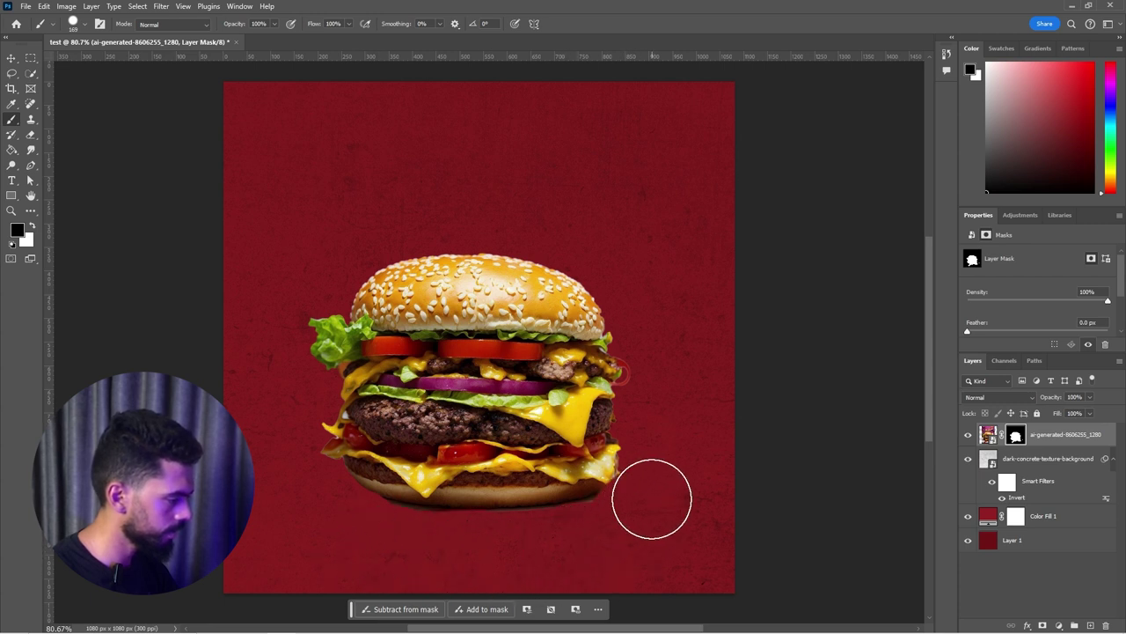
{"action": "left_click_drag", "start_coordinate": [661, 360], "coordinate": [634, 354], "text": "alt"}
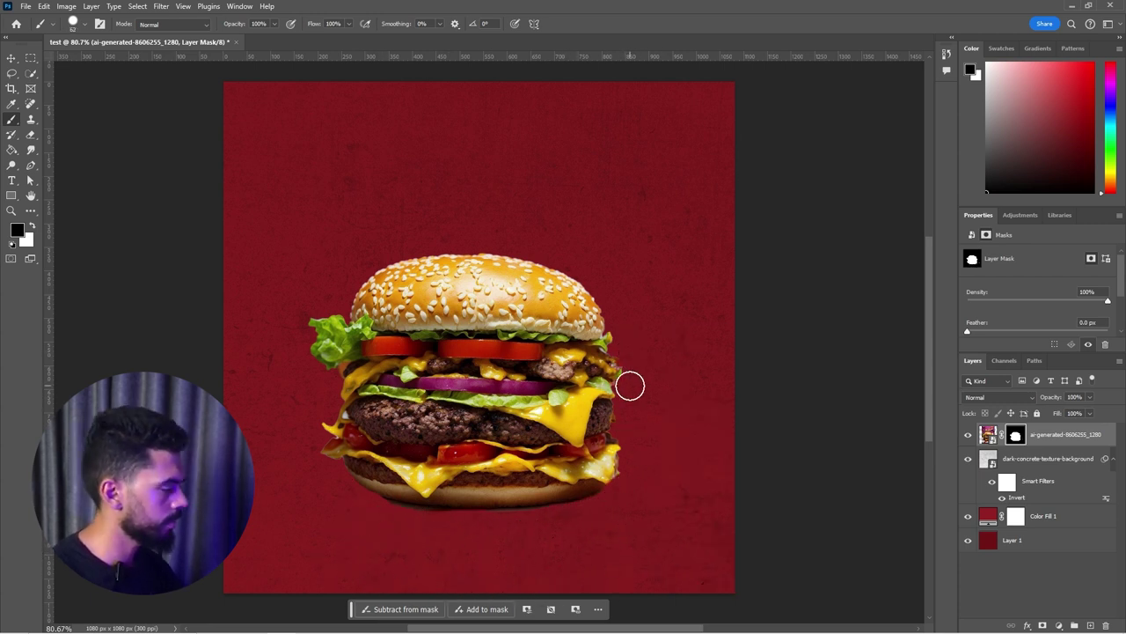
{"action": "key", "text": "v"}
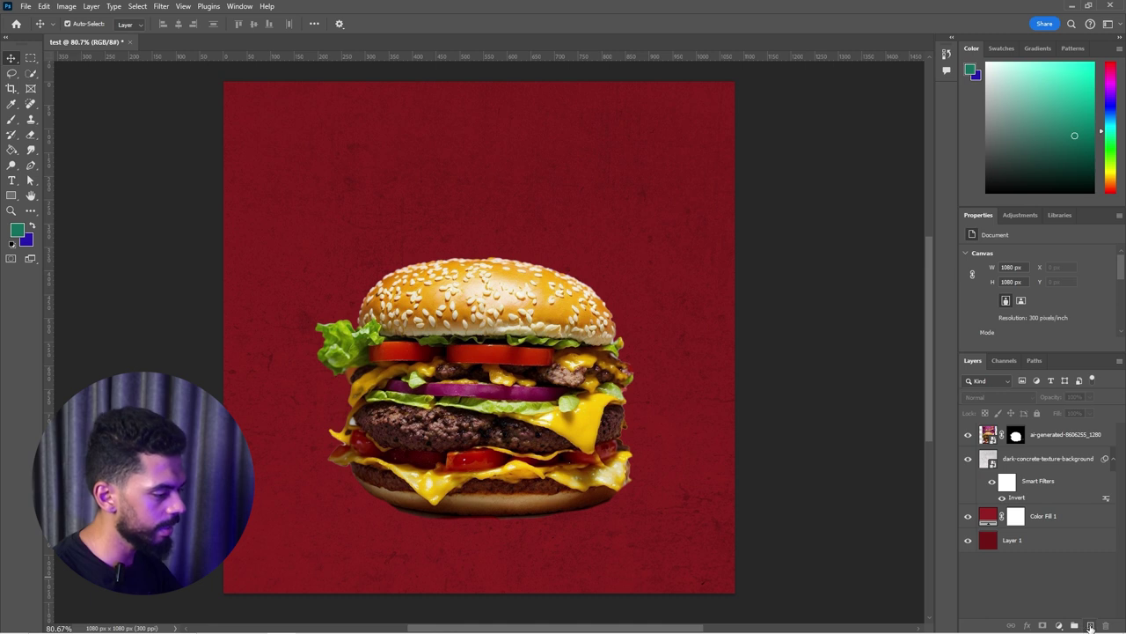
Paint a large soft yellow glow on a new layer and place that layer below the burger with Pin Light blending
{"action": "left_click", "coordinate": [1091, 625]}
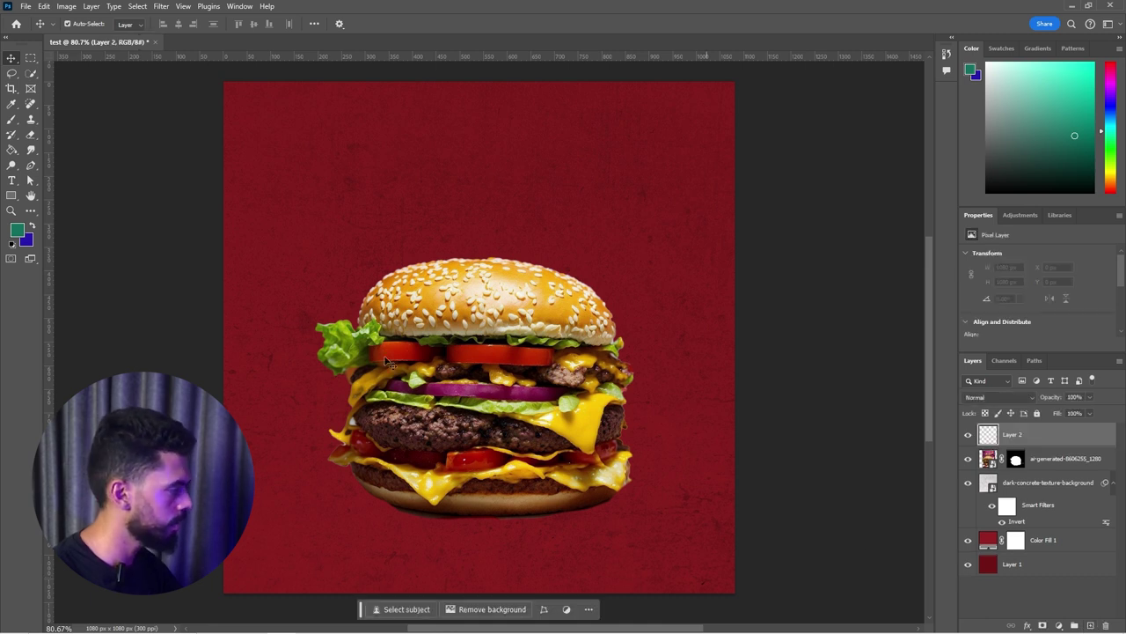
{"action": "key", "text": "b"}
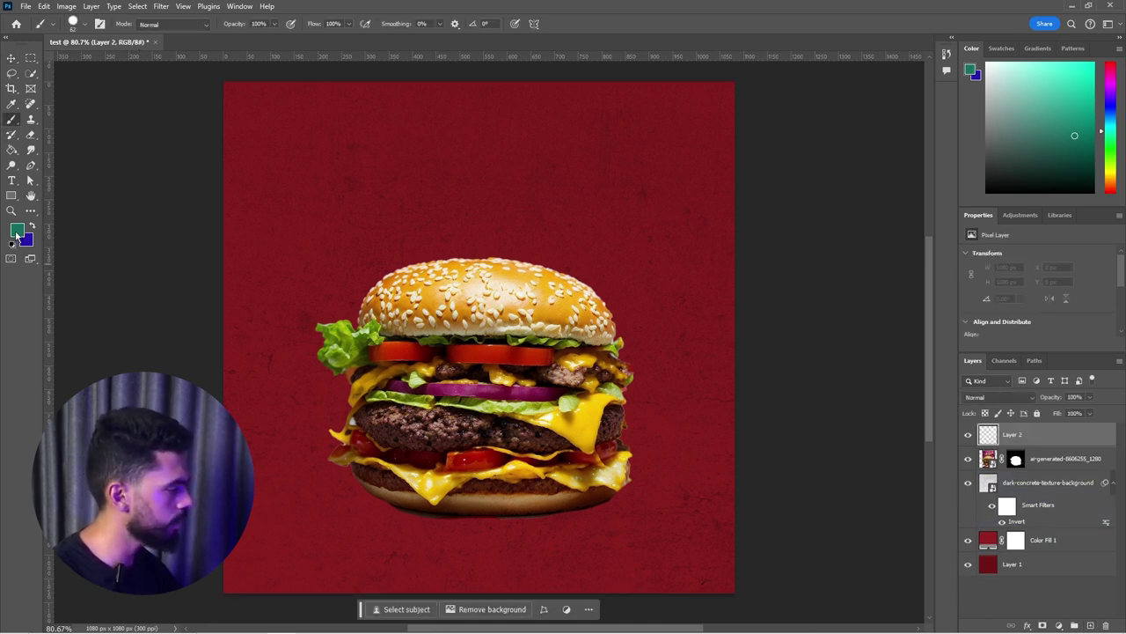
{"action": "mouse_move", "coordinate": [468, 336]}
{"action": "left_mouse_down"}
{"action": "mouse_move", "coordinate": [775, 451]}
{"action": "mouse_move", "coordinate": [740, 428]}
{"action": "mouse_move", "coordinate": [655, 187]}
{"action": "left_mouse_up"}
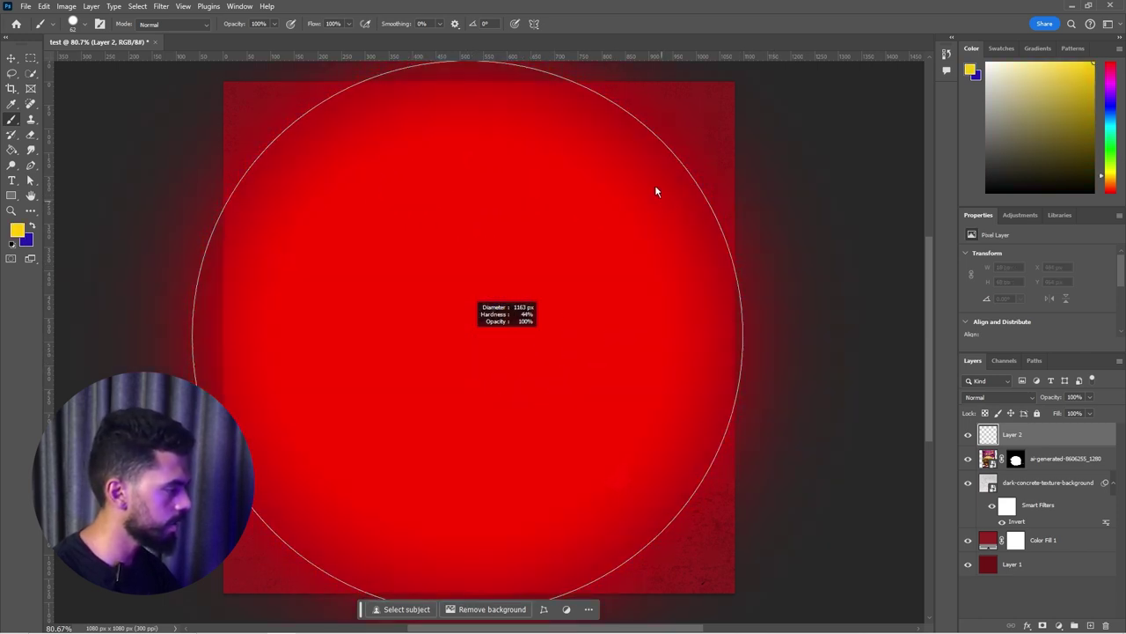
{"action": "left_click_drag", "start_coordinate": [639, 132], "coordinate": [634, 102]}
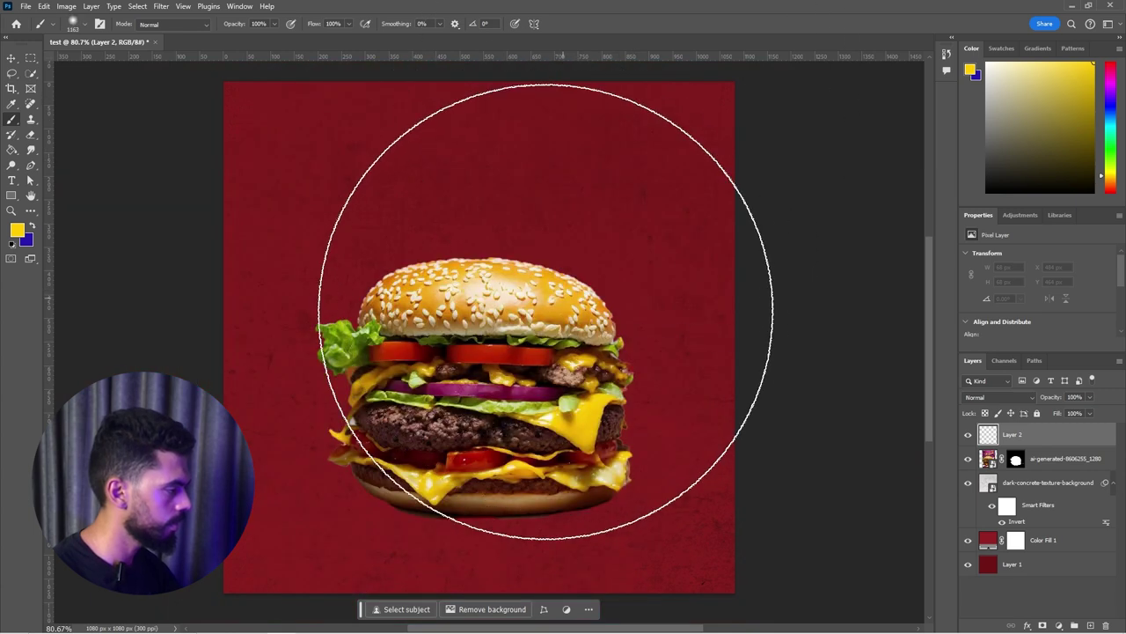
{"action": "left_click", "coordinate": [482, 363]}
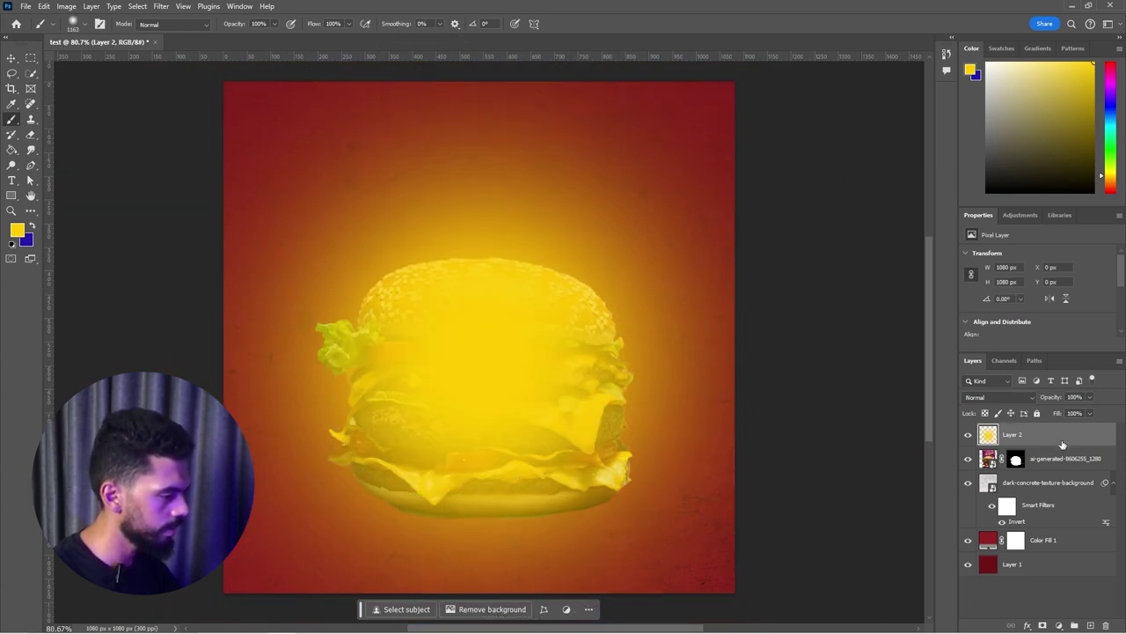
{"action": "left_click_drag", "start_coordinate": [1054, 437], "coordinate": [1060, 468]}
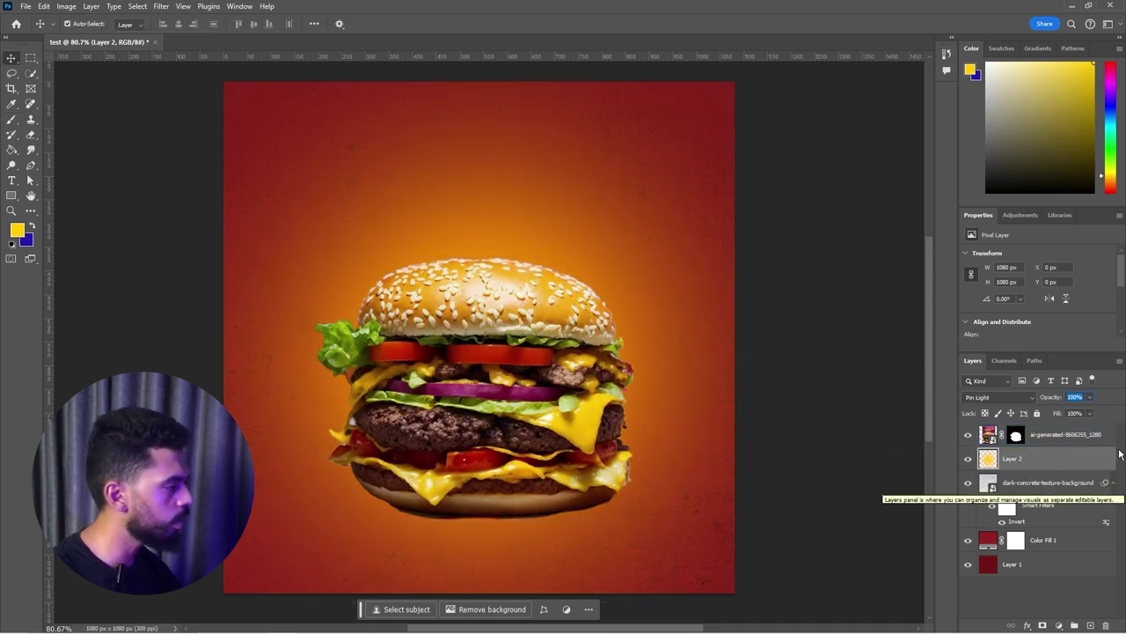
Split the underlying layer's black Blend If slider for the yellow glow layer to 0/63
{"action": "double_click", "coordinate": [1073, 461]}
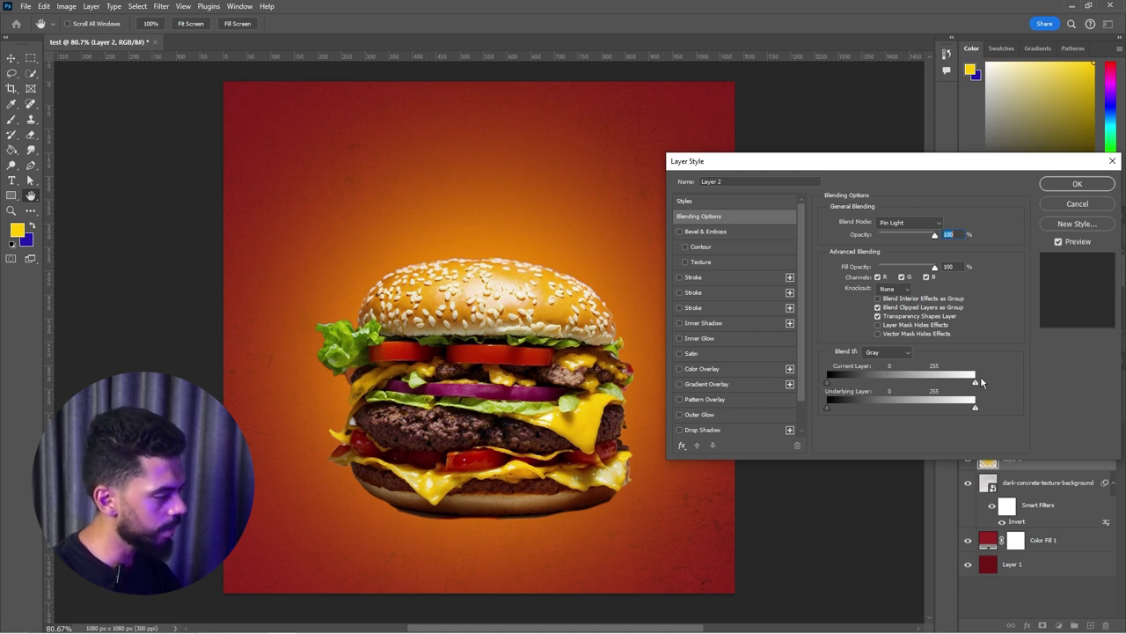
{"action": "left_click_drag", "start_coordinate": [975, 382], "coordinate": [924, 384]}
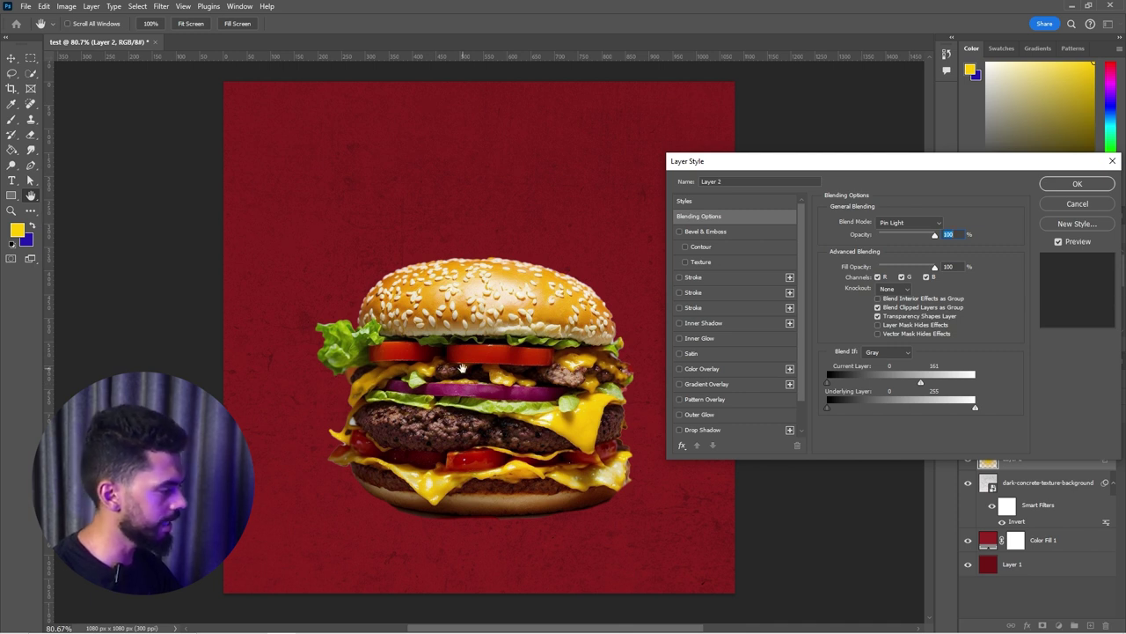
{"action": "left_click_drag", "start_coordinate": [924, 382], "coordinate": [975, 382]}
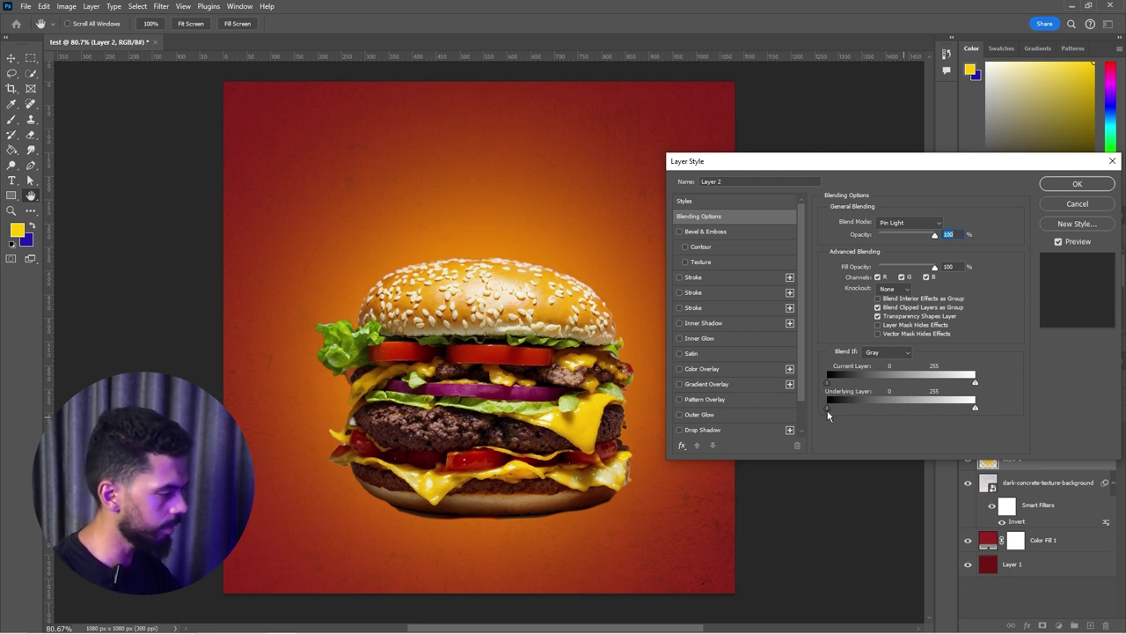
{"action": "mouse_move", "coordinate": [848, 412]}
{"action": "left_mouse_down"}
{"action": "mouse_move", "coordinate": [878, 410]}
{"action": "mouse_move", "coordinate": [858, 408]}
{"action": "left_mouse_up"}
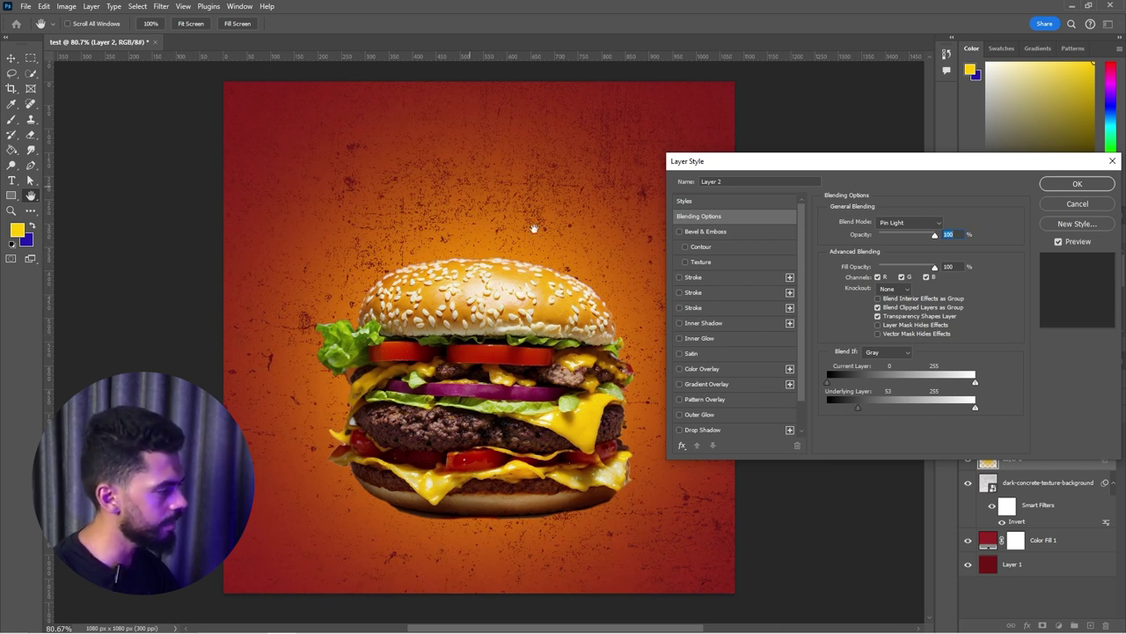
{"action": "left_click_drag", "start_coordinate": [850, 409], "coordinate": [821, 405]}
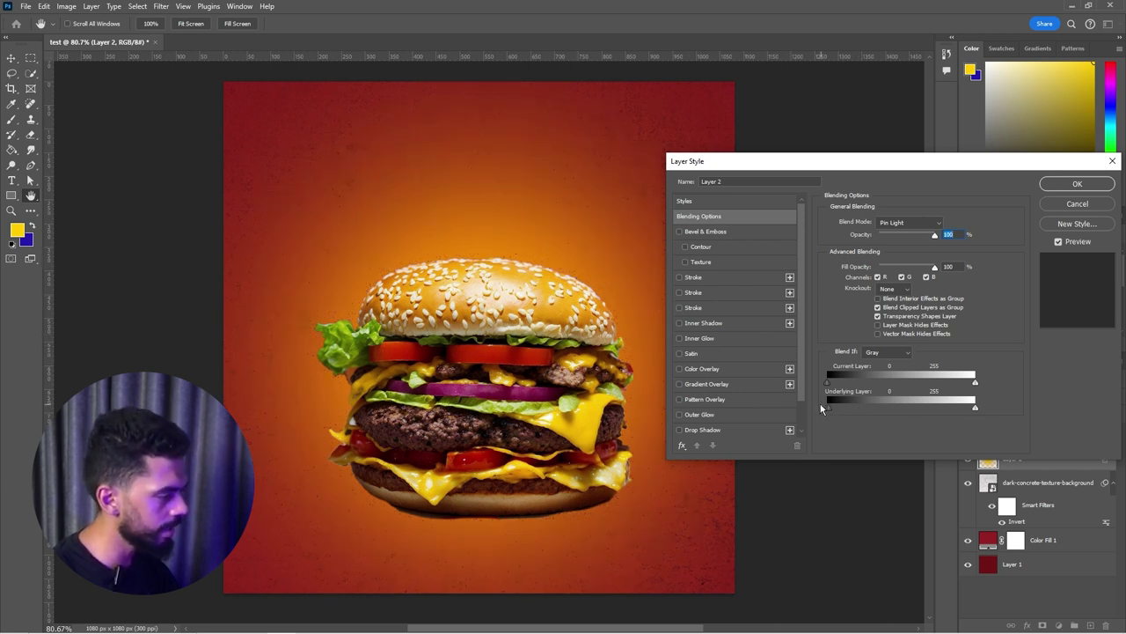
{"action": "key", "text": "alt"}
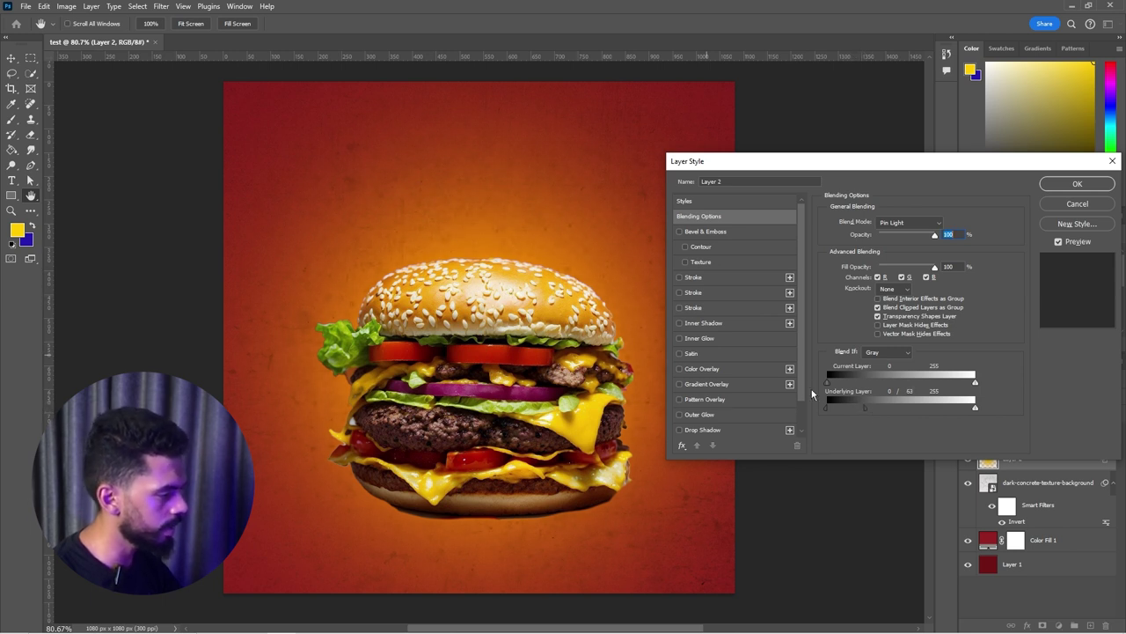
{"action": "key", "text": "Return"}
Compare the design with and without the glow layer's Blend If change
{"action": "key", "text": "alt+bracketleft"}
{"action": "key", "text": "alt+bracketright"}
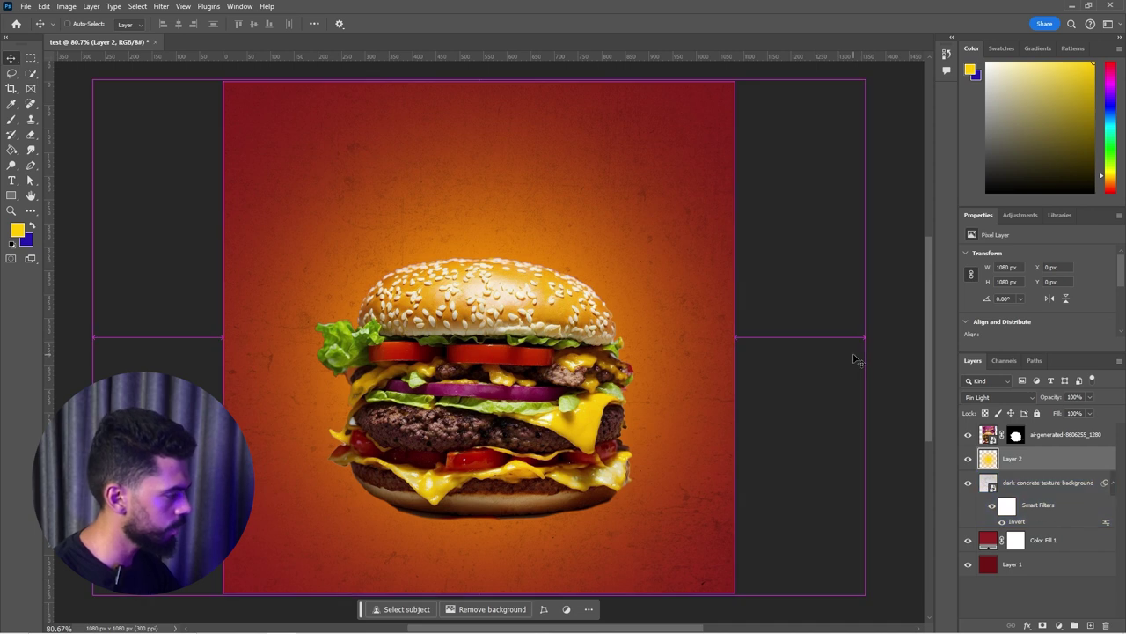
{"action": "key", "text": "alt+bracketleft"}
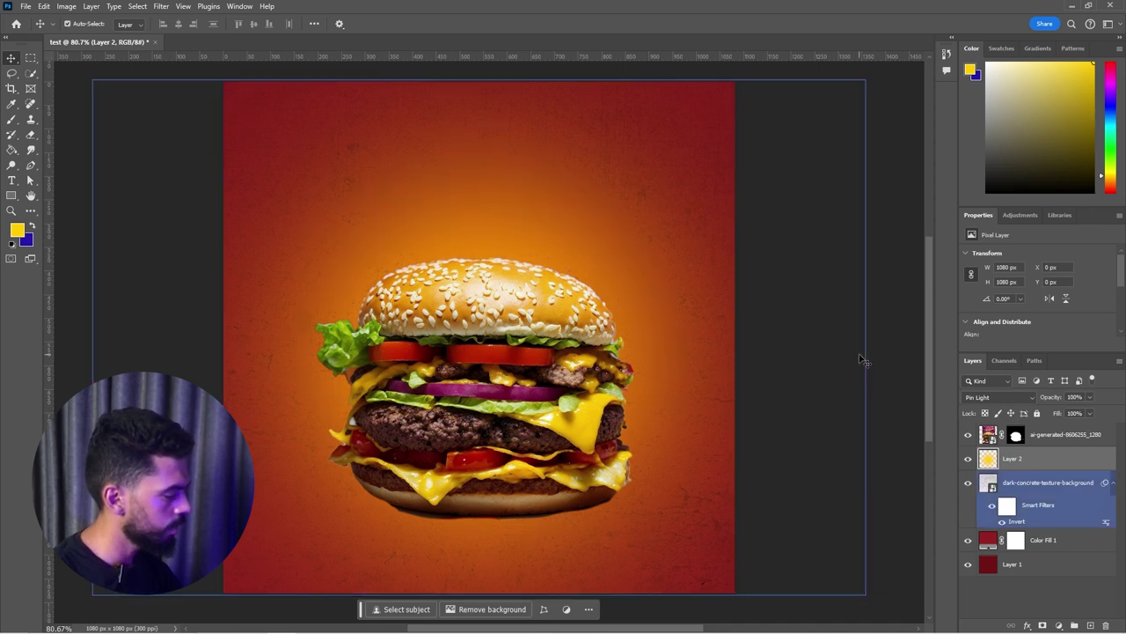
{"action": "key", "text": "alt+bracketright"}
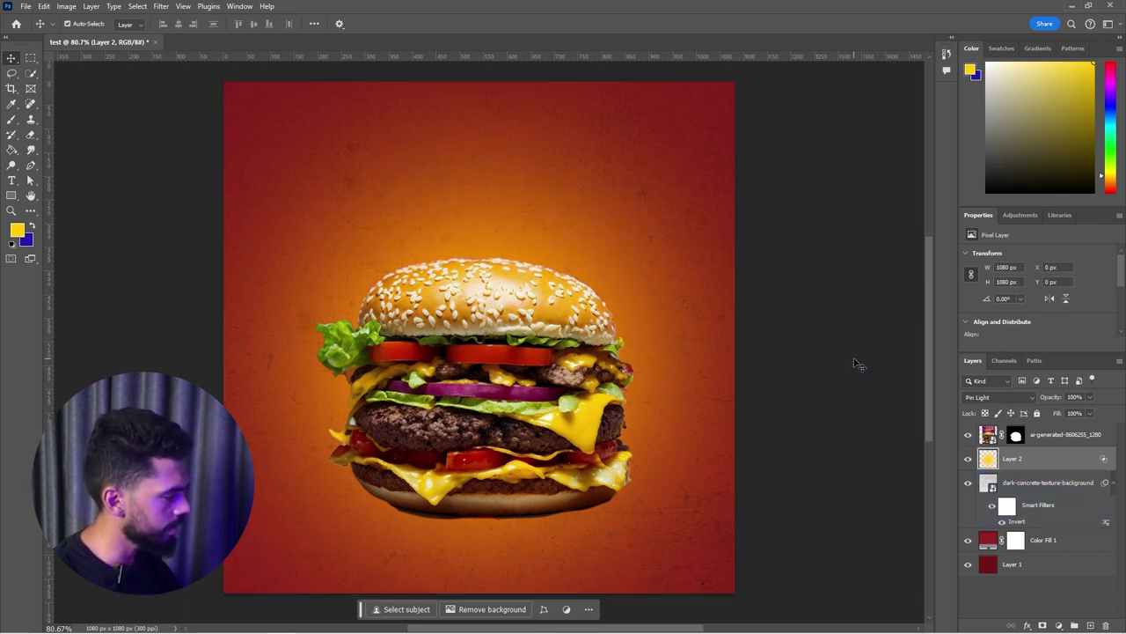
{"action": "key", "text": "ctrl+z"}
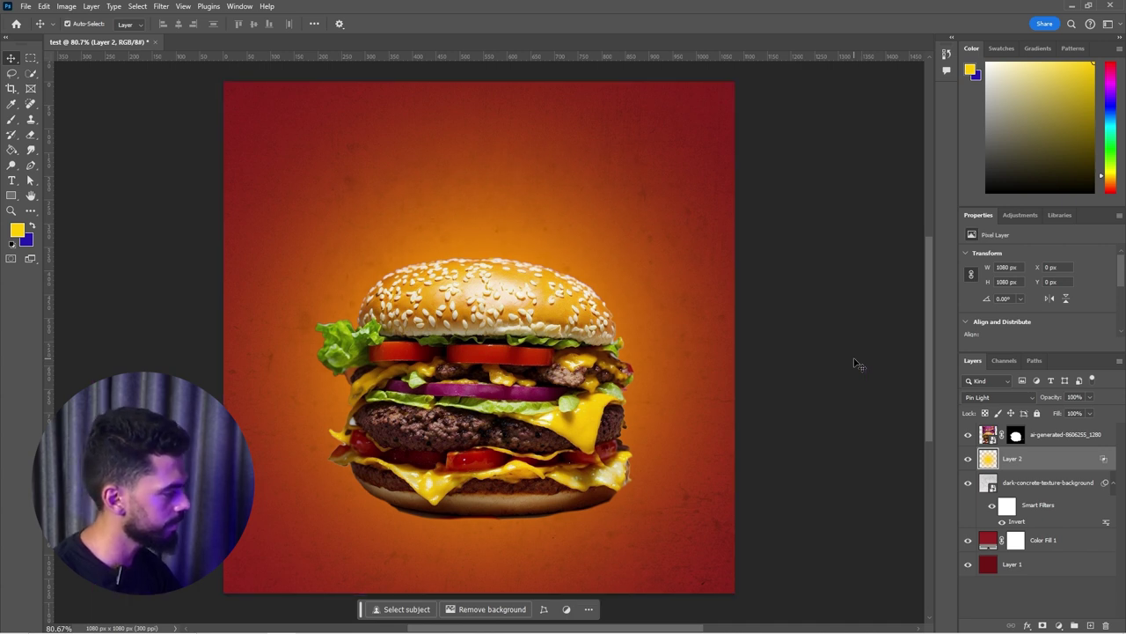
{"action": "left_click", "coordinate": [827, 407]}
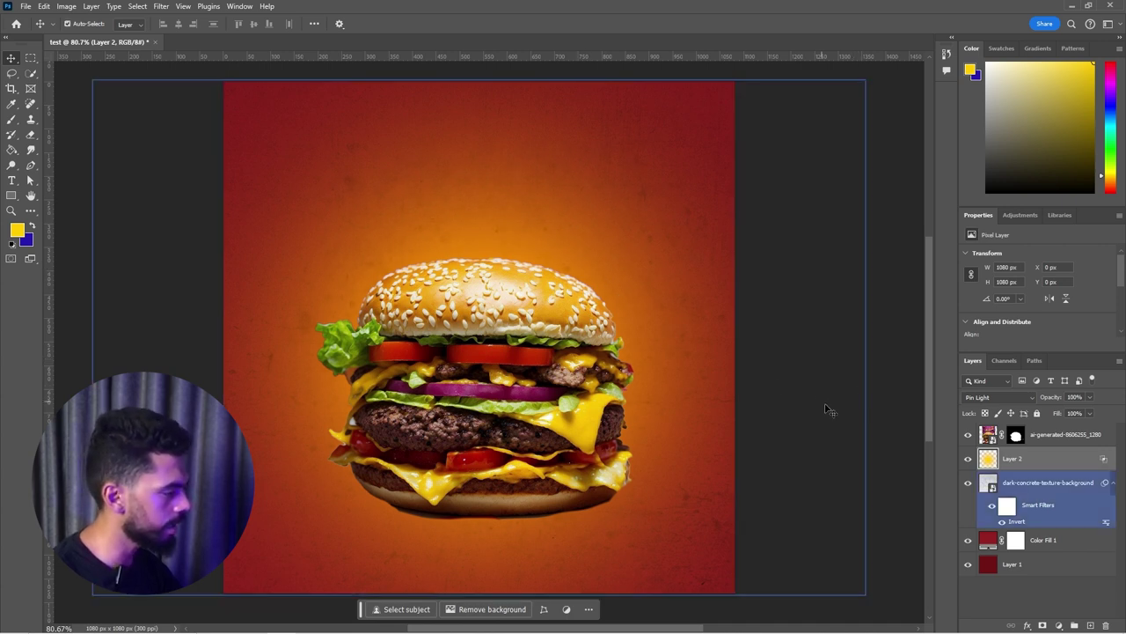
{"action": "left_click", "coordinate": [584, 371]}
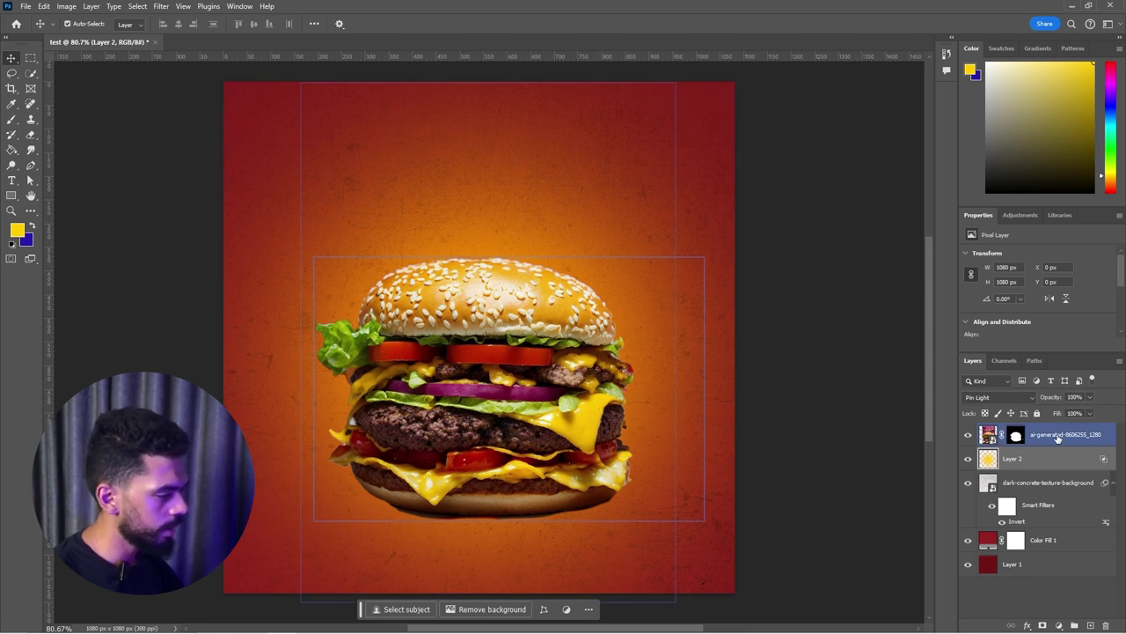
Add a Hue/Saturation adjustment layer above the burger layer
{"action": "left_click", "coordinate": [1059, 440]}
{"action": "left_click", "coordinate": [1060, 625]}
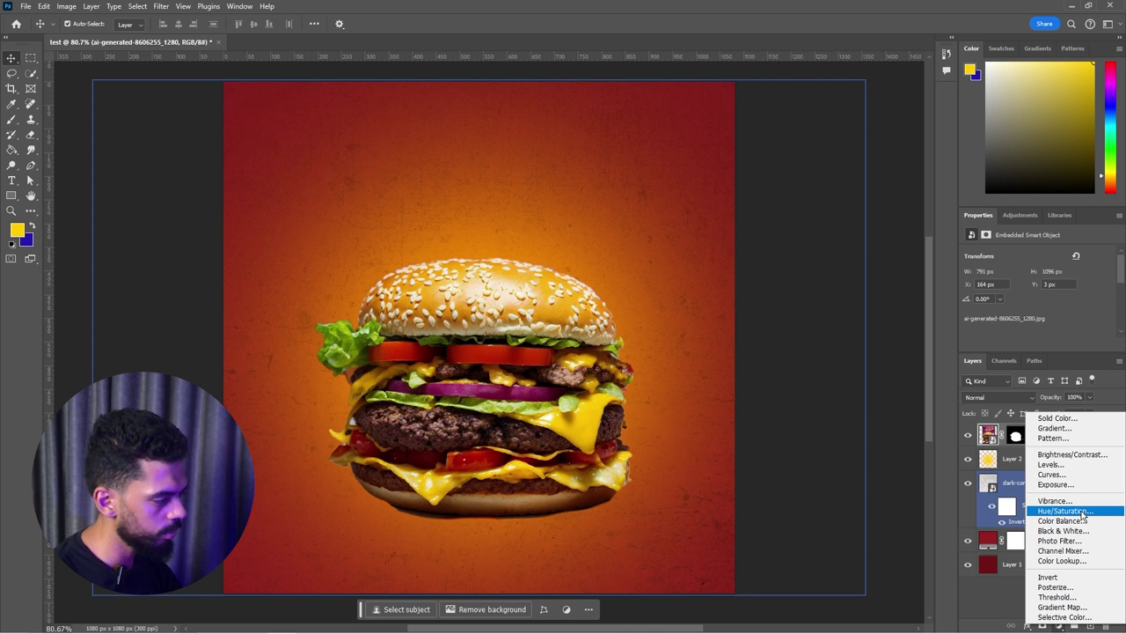
{"action": "left_click", "coordinate": [1067, 510]}
{"action": "scroll", "coordinate": [1017, 311], "scroll_direction": "down", "scroll_amount": 1}
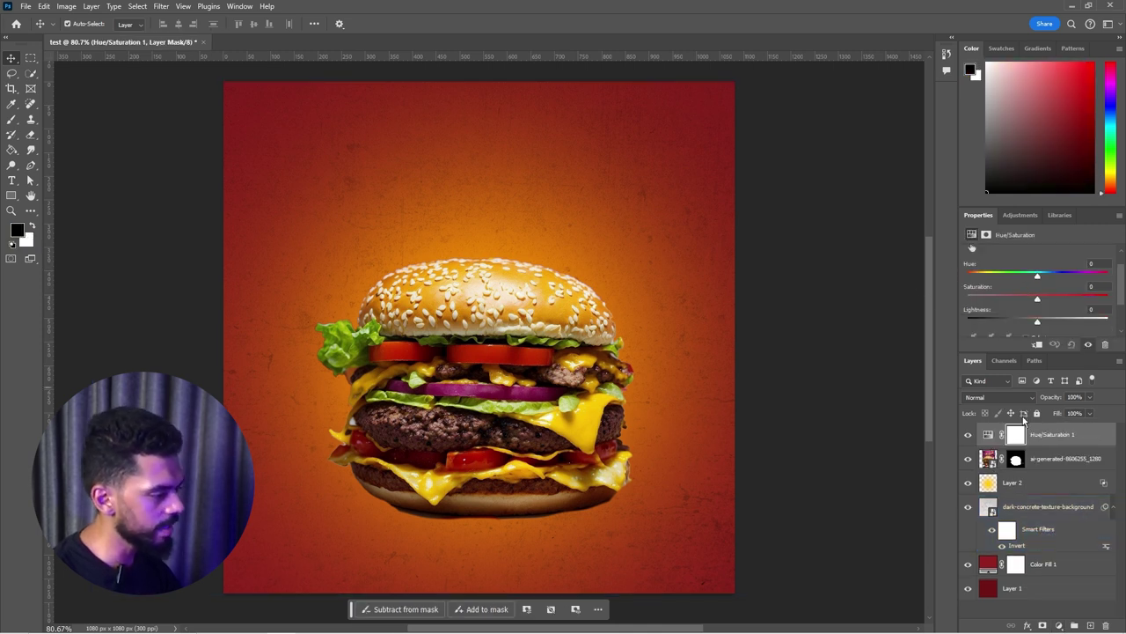
{"action": "left_click", "coordinate": [638, 401]}
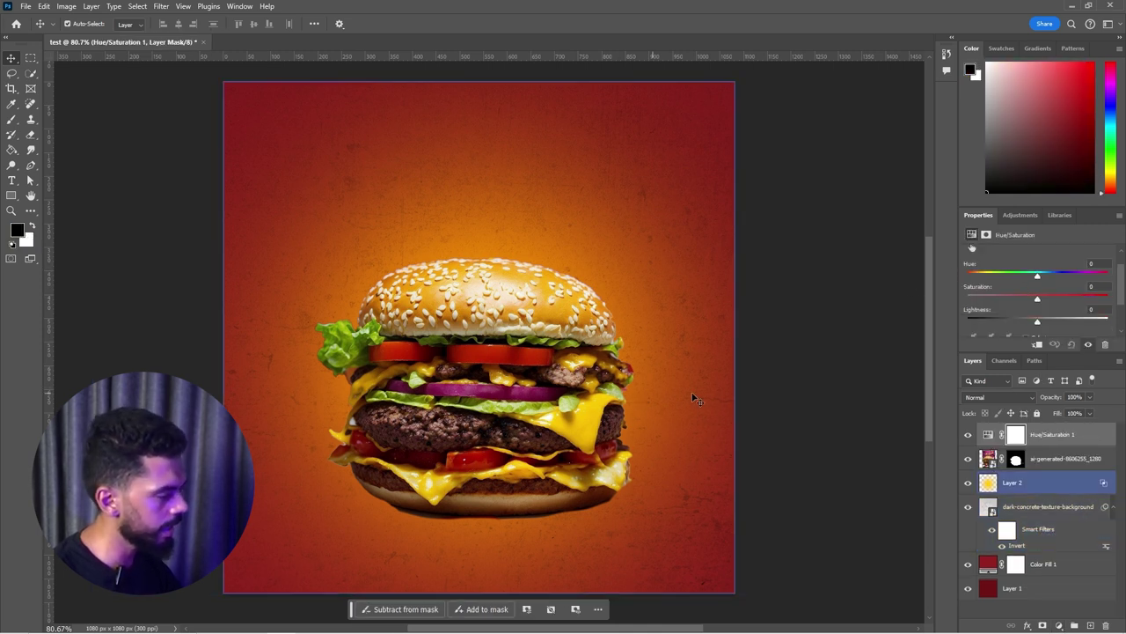
{"action": "left_click", "coordinate": [781, 417]}
{"action": "left_click", "coordinate": [836, 432]}
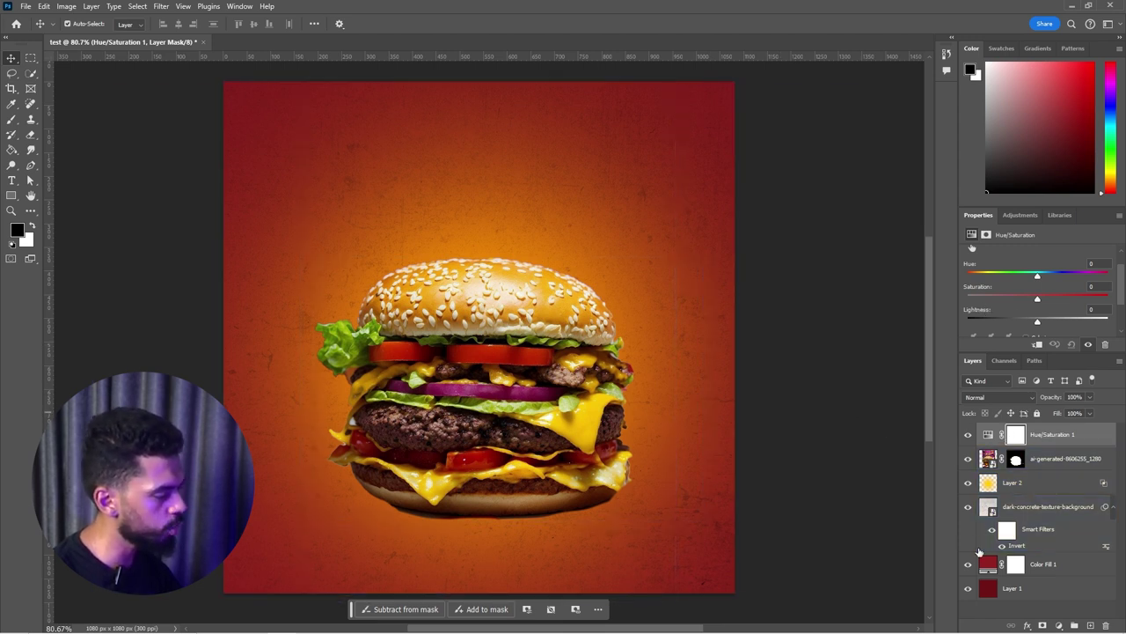
{"action": "left_click", "coordinate": [995, 582]}
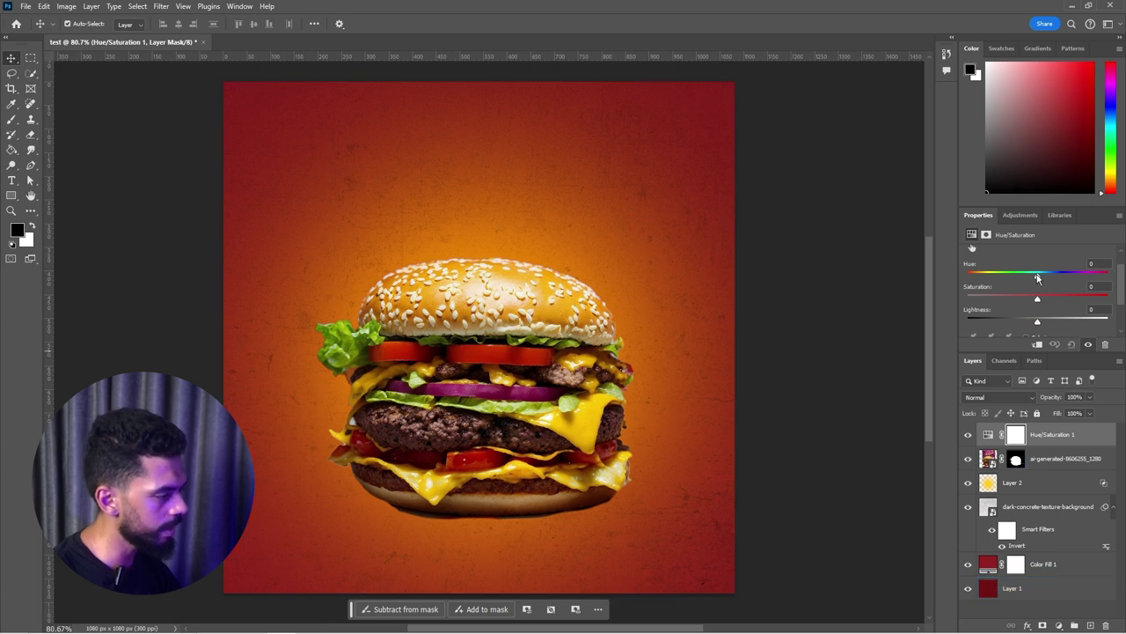
Try shifting the hue of the whole design to both extremes, and undo the changes
{"action": "left_click_drag", "start_coordinate": [1038, 278], "coordinate": [1107, 275]}
{"action": "left_click_drag", "start_coordinate": [998, 278], "coordinate": [965, 278]}
{"action": "key", "text": "ctrl+z"}
{"action": "key", "text": "ctrl+z"}
Try clipping the Hue/Saturation adjustment to the burger layer, and undo the clipping
{"action": "left_click", "coordinate": [1008, 458]}
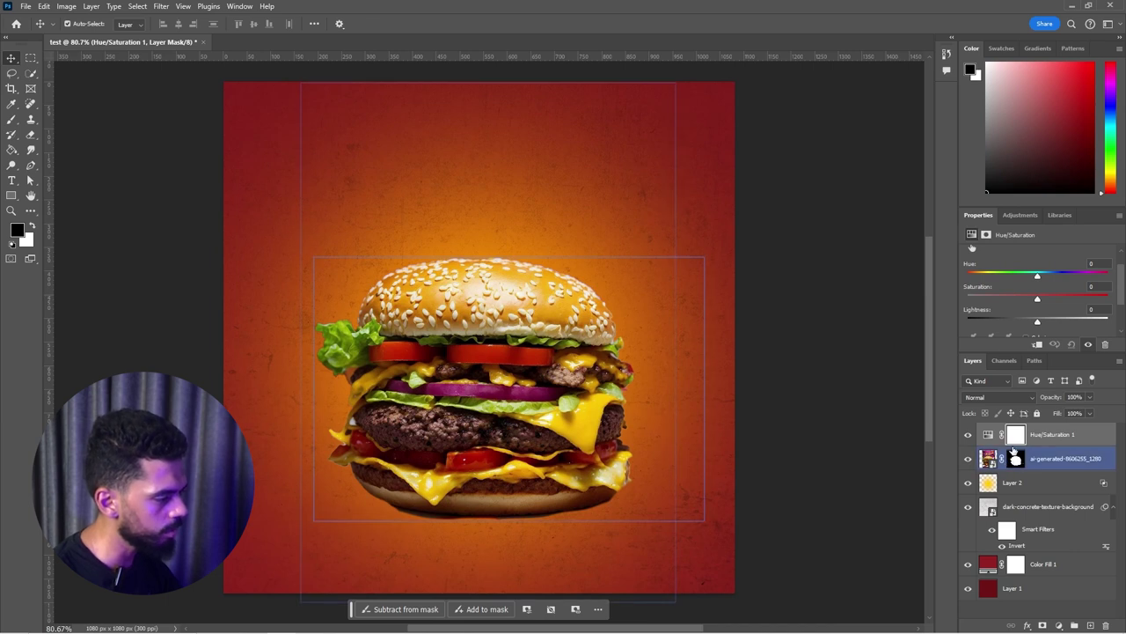
{"action": "left_click", "coordinate": [1040, 348]}
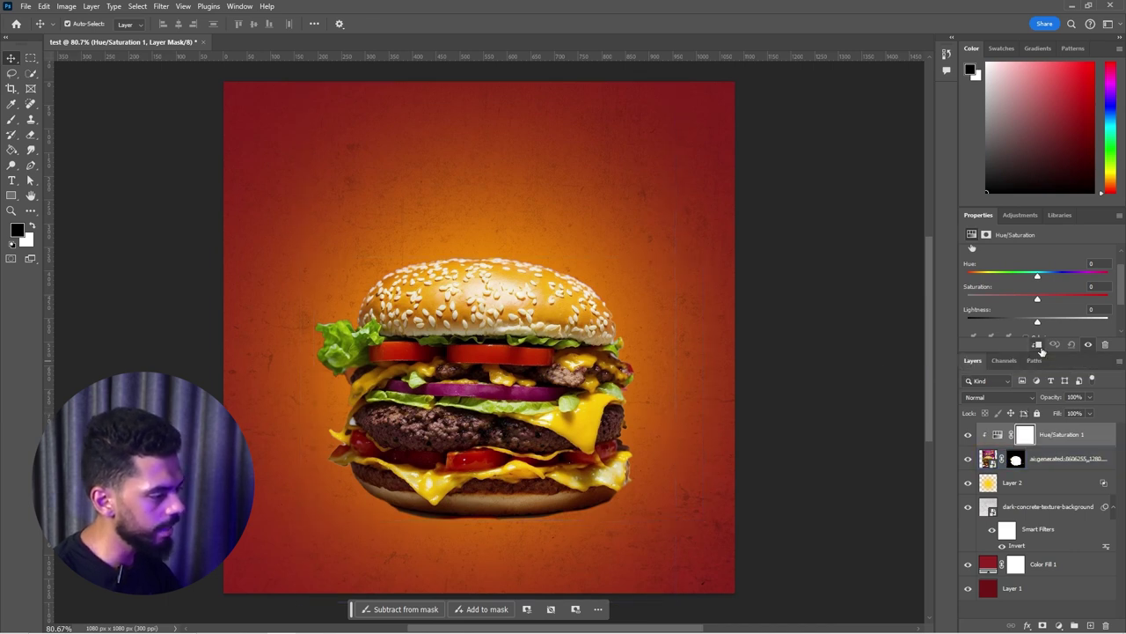
{"action": "key", "text": "ctrl+z"}
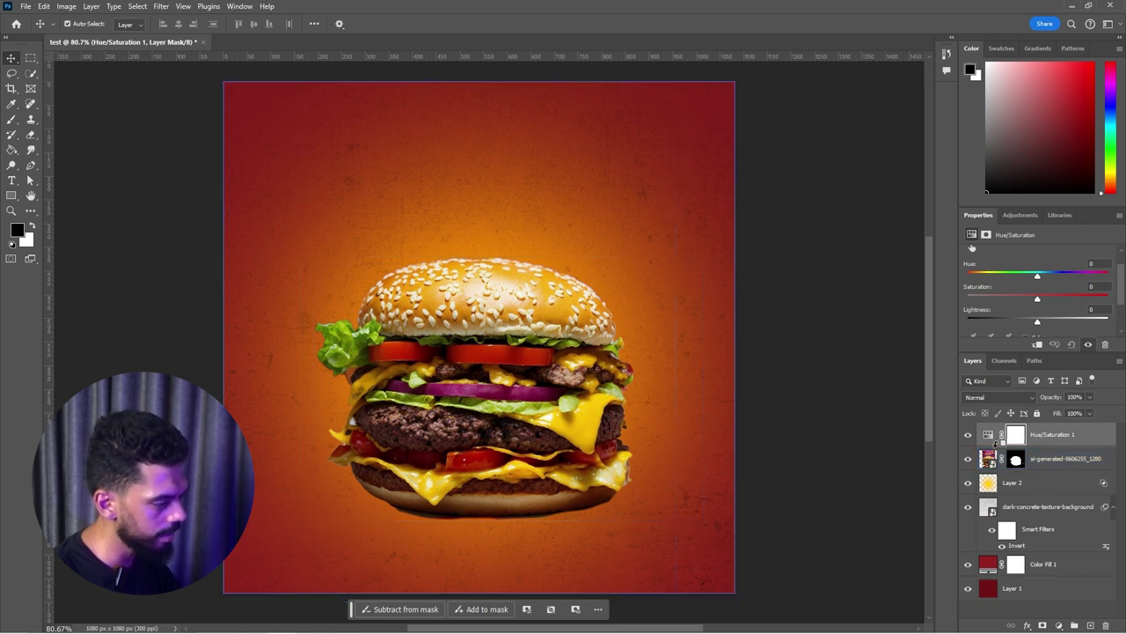
Clip the Hue/Saturation adjustment to the burger layer and set its saturation to +30
{"action": "left_click", "coordinate": [995, 446], "text": "alt"}
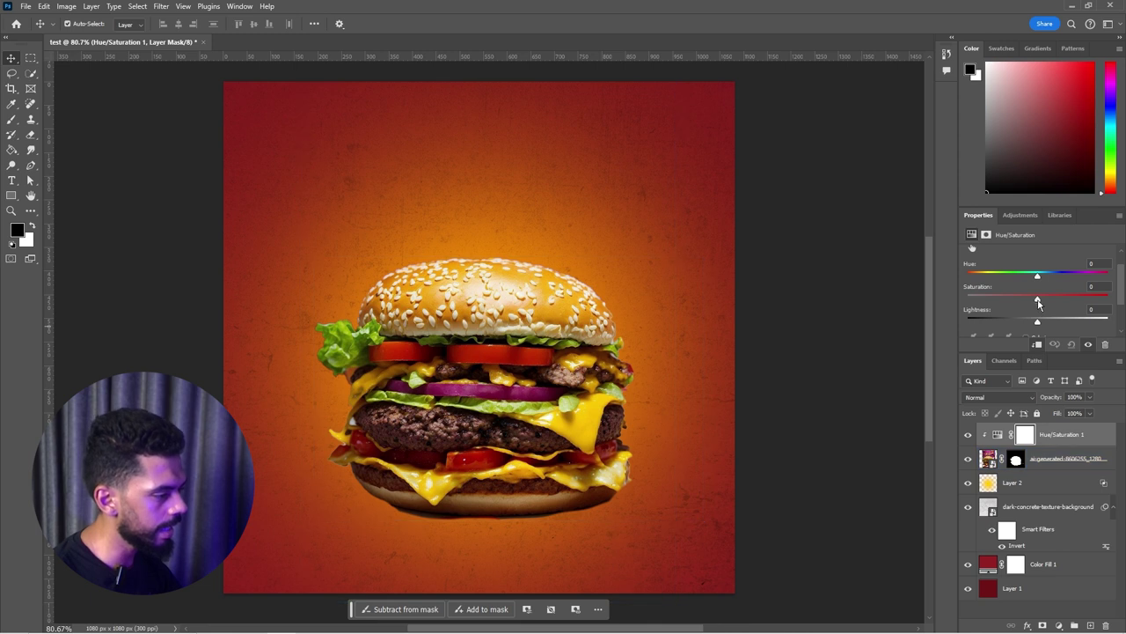
{"action": "left_click_drag", "start_coordinate": [1038, 276], "coordinate": [1043, 302]}
{"action": "key", "text": "ctrl+z"}
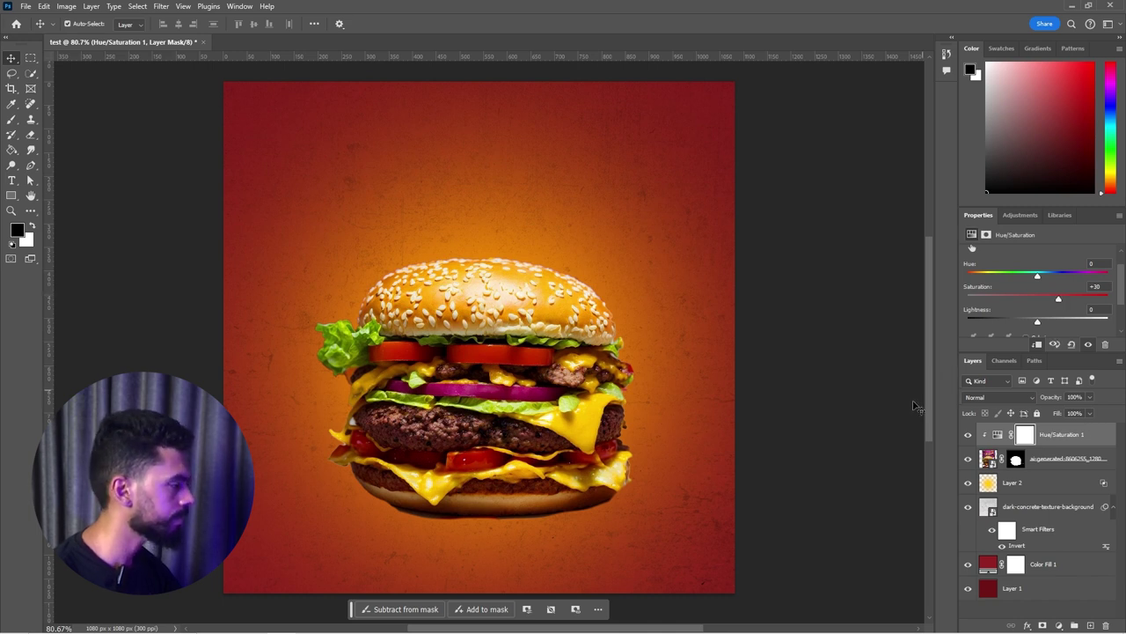
Add a new layer above the yellow glow layer and sample a reddish-brown from the background as the Brush colour
{"action": "left_click", "coordinate": [537, 289]}
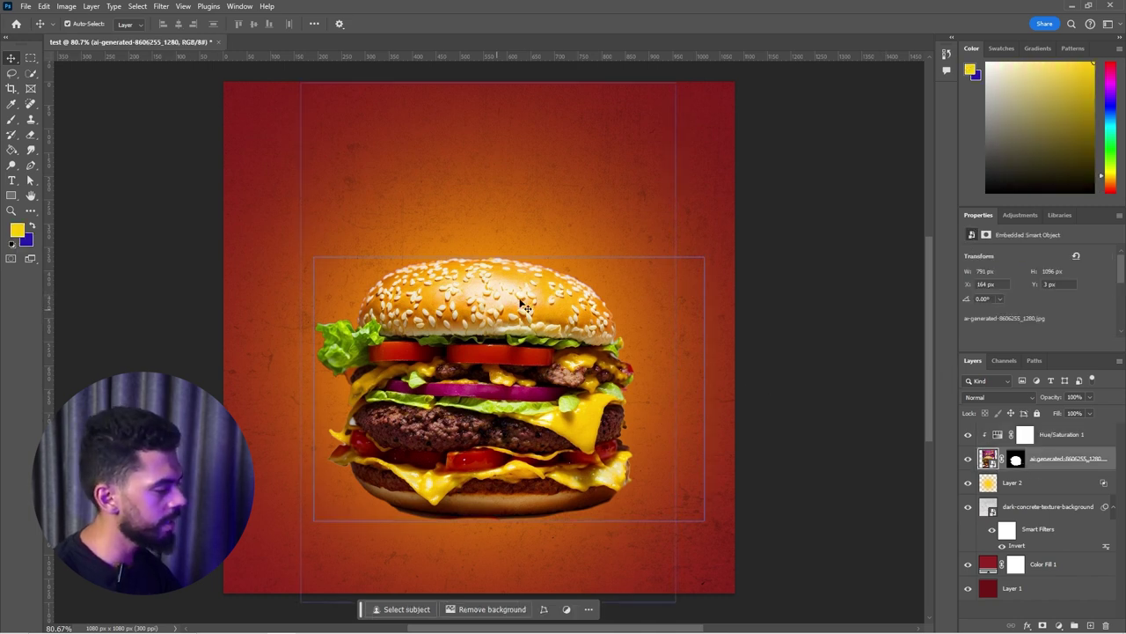
{"action": "left_click", "coordinate": [413, 519]}
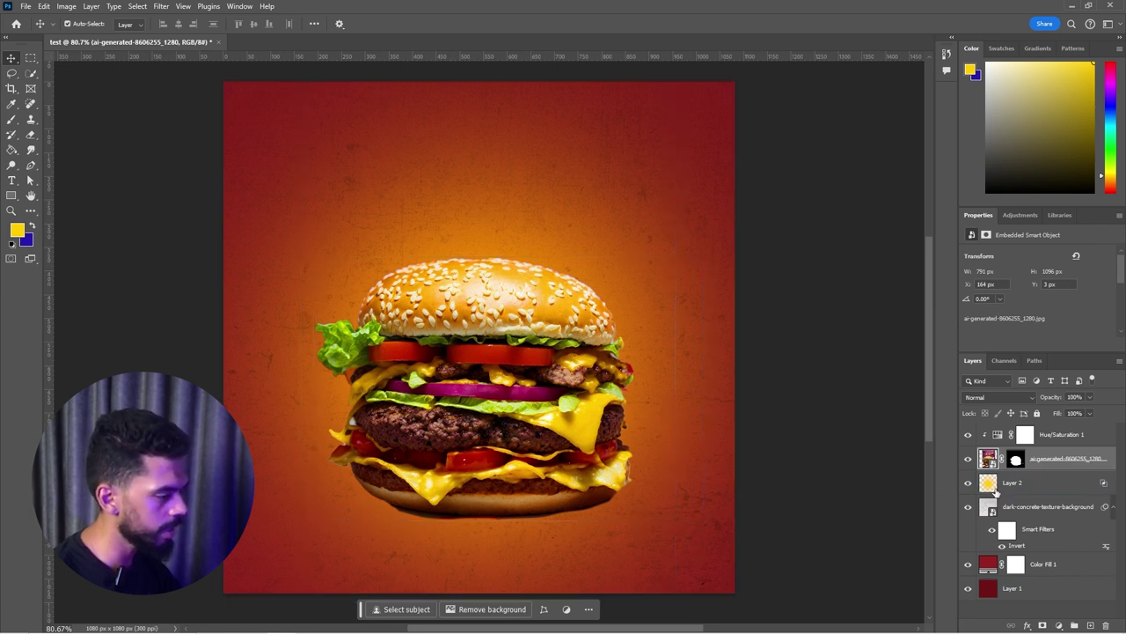
{"action": "left_click", "coordinate": [1043, 482]}
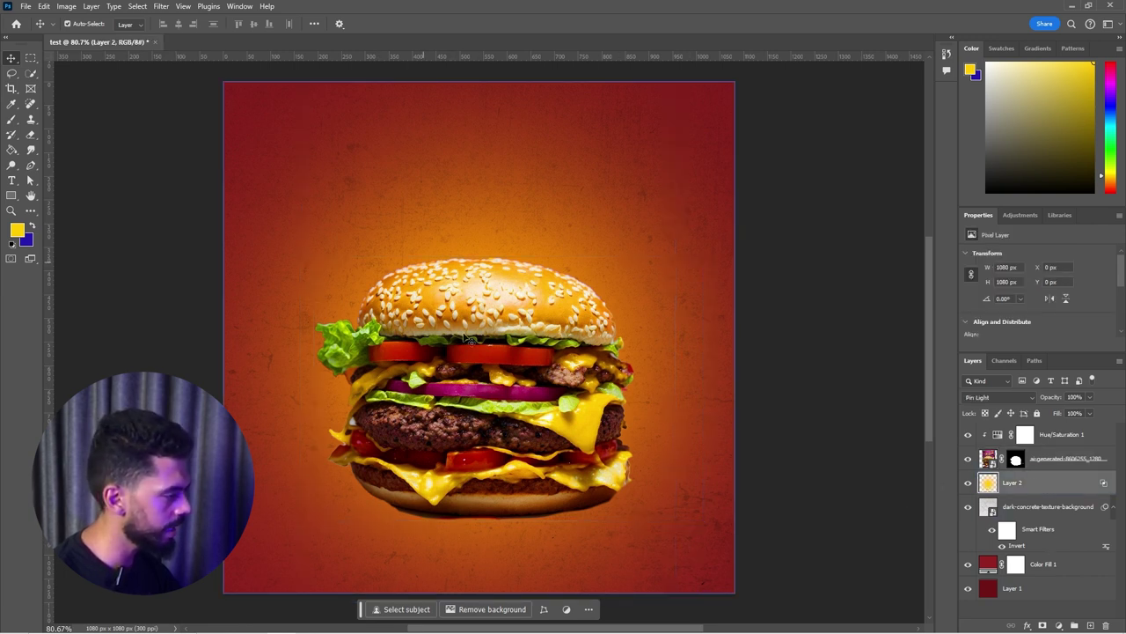
{"action": "left_click", "coordinate": [1090, 624]}
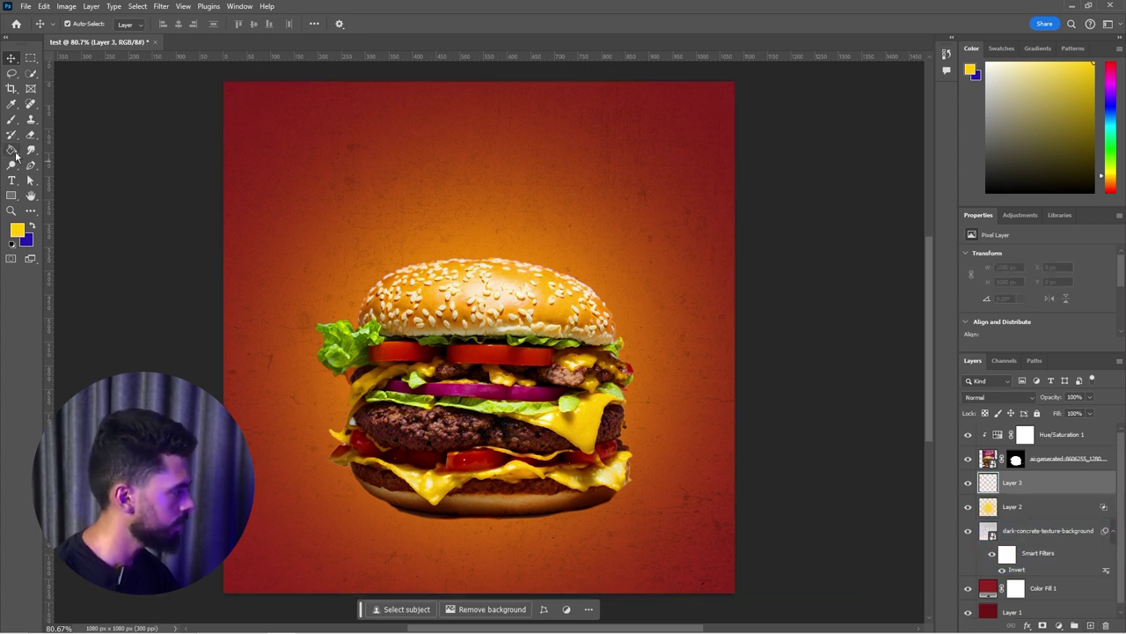
{"action": "left_click", "coordinate": [12, 119]}
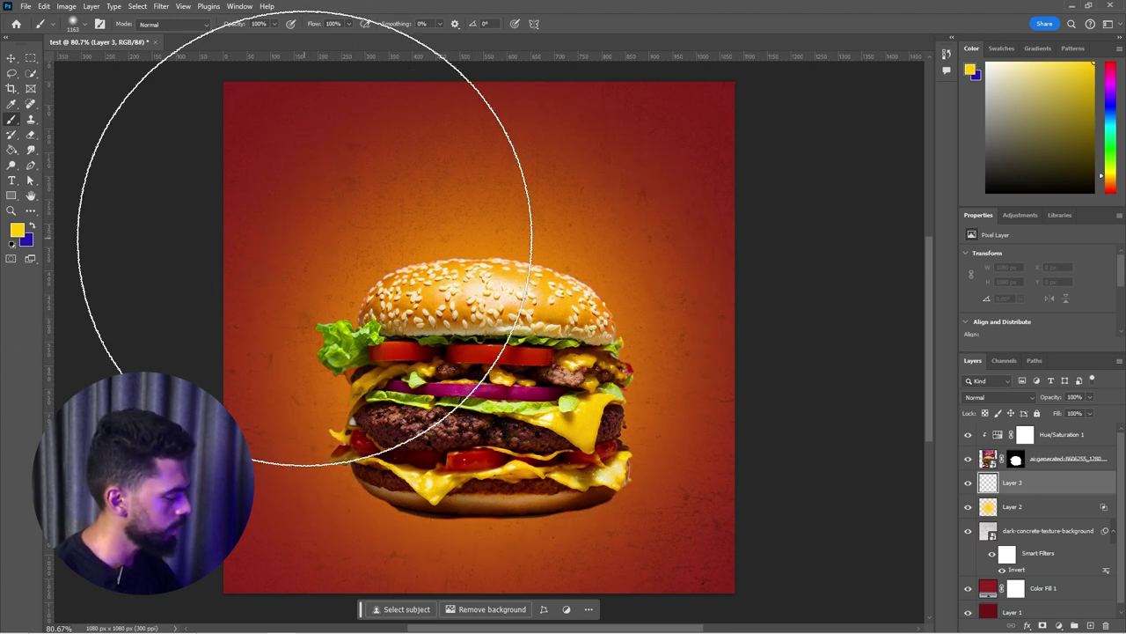
{"action": "key", "text": "i"}
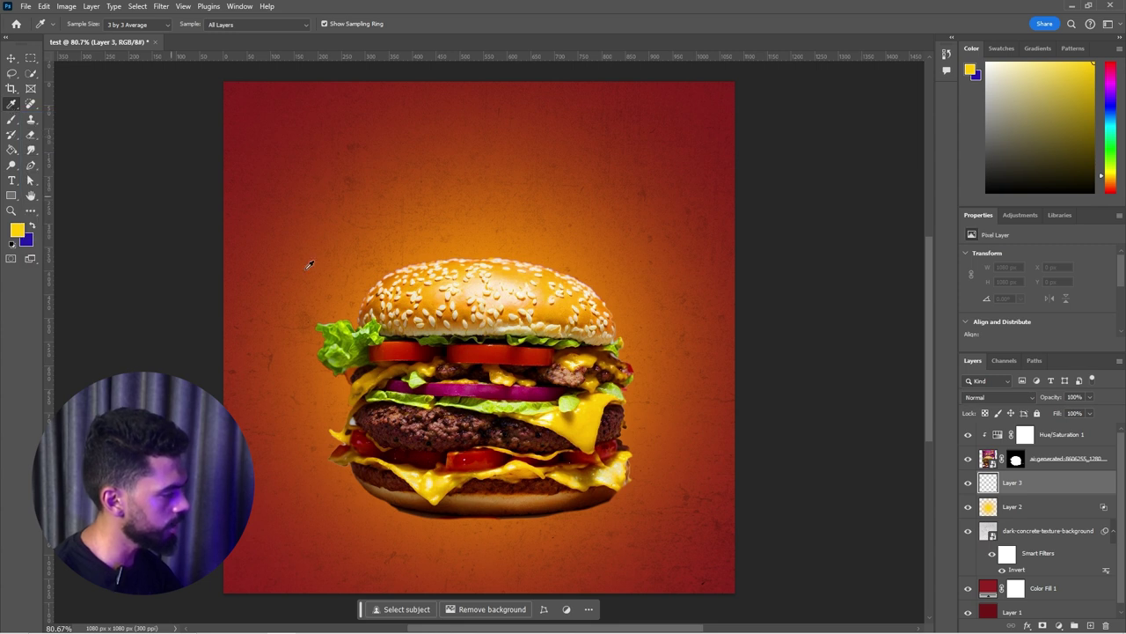
{"action": "left_click", "coordinate": [691, 491]}
{"action": "key", "text": "b"}
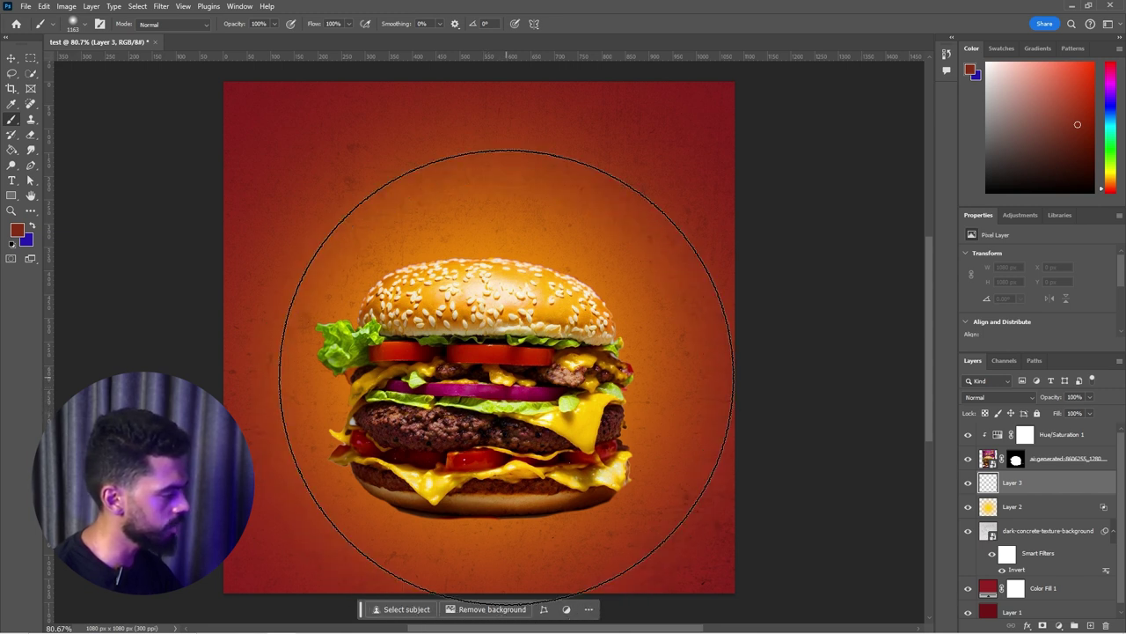
Flatten the large soft brush tip into a wide ellipse and try a shadow dab beneath the burger
{"action": "right_click", "coordinate": [501, 372]}
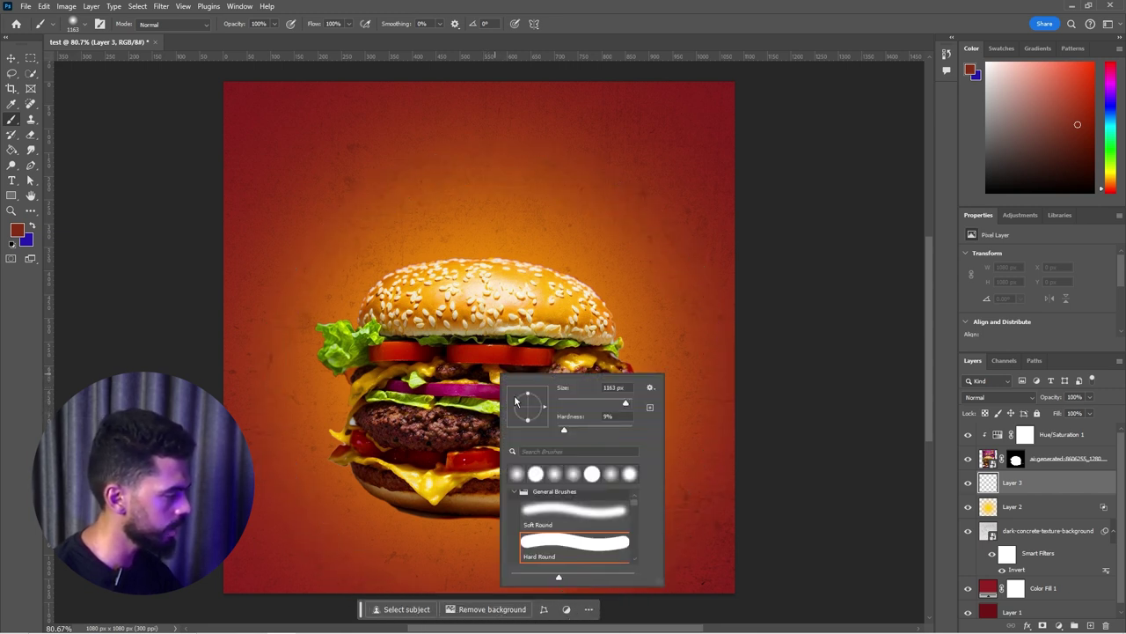
{"action": "left_click_drag", "start_coordinate": [528, 399], "coordinate": [528, 405]}
{"action": "key", "text": "Return"}
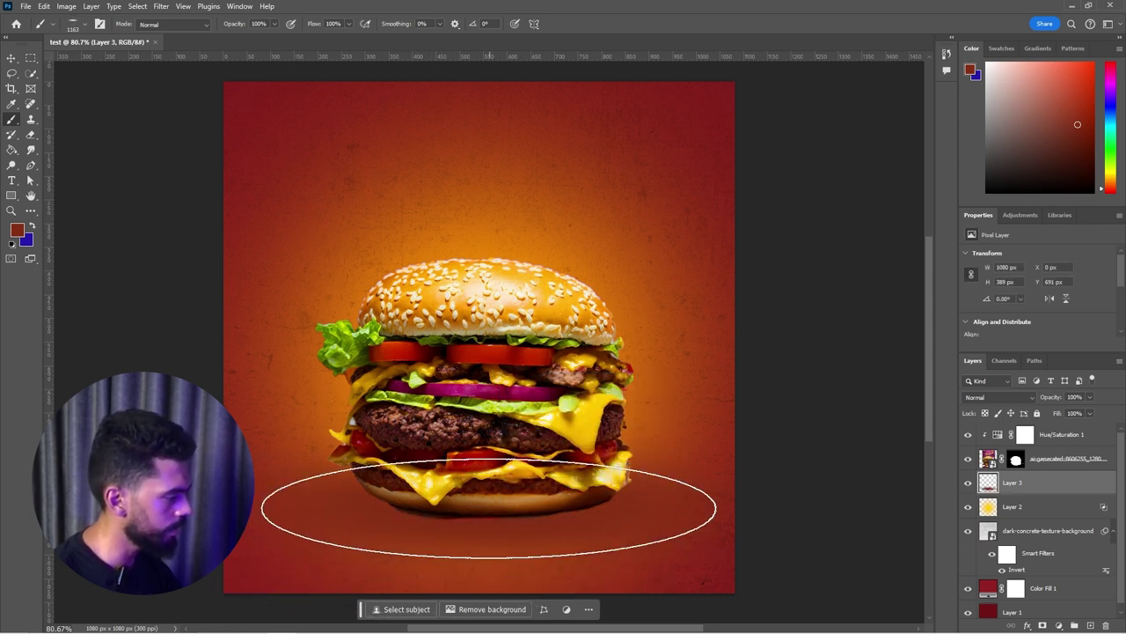
{"action": "left_click", "coordinate": [493, 511]}
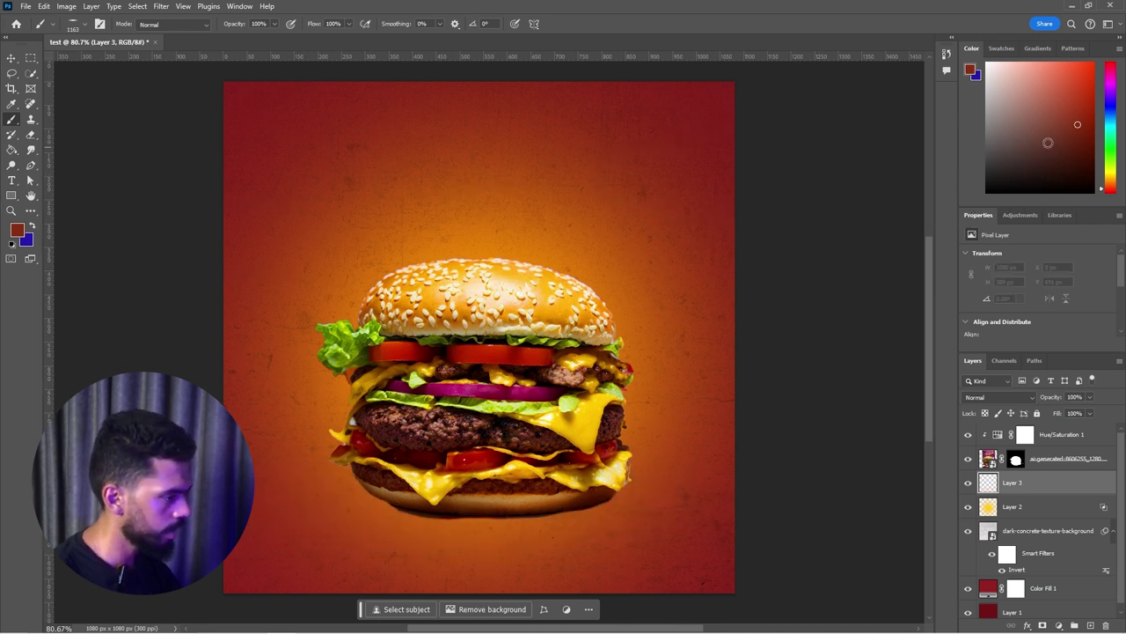
Choose a darker brown as the brush colour and paint a shadow beneath the bottom bun
{"action": "left_click", "coordinate": [1064, 155]}
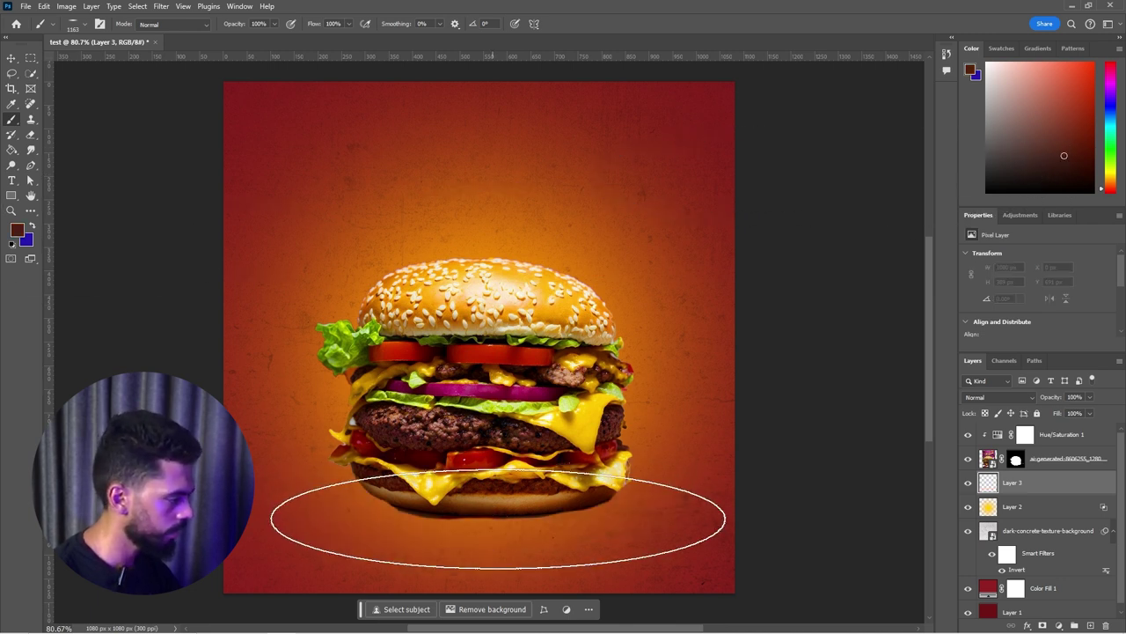
{"action": "left_click", "coordinate": [484, 512]}
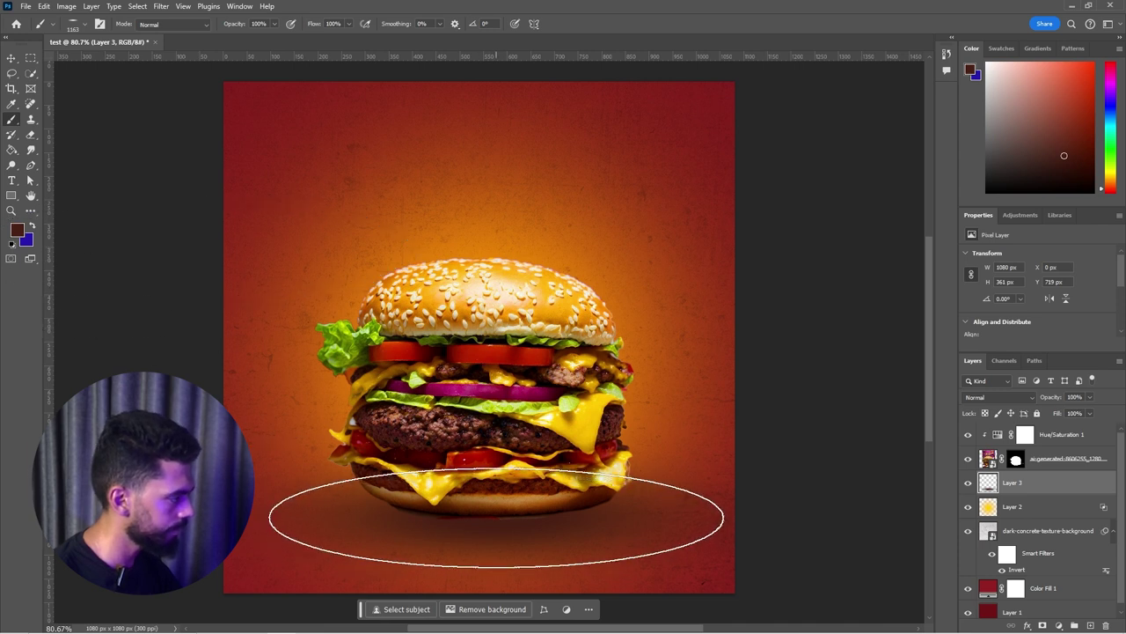
{"action": "left_click", "coordinate": [497, 517]}
Scale the painted shadow to about 960 px wide and 233 px high, keeping it under the bottom bun
{"action": "key", "text": "v"}
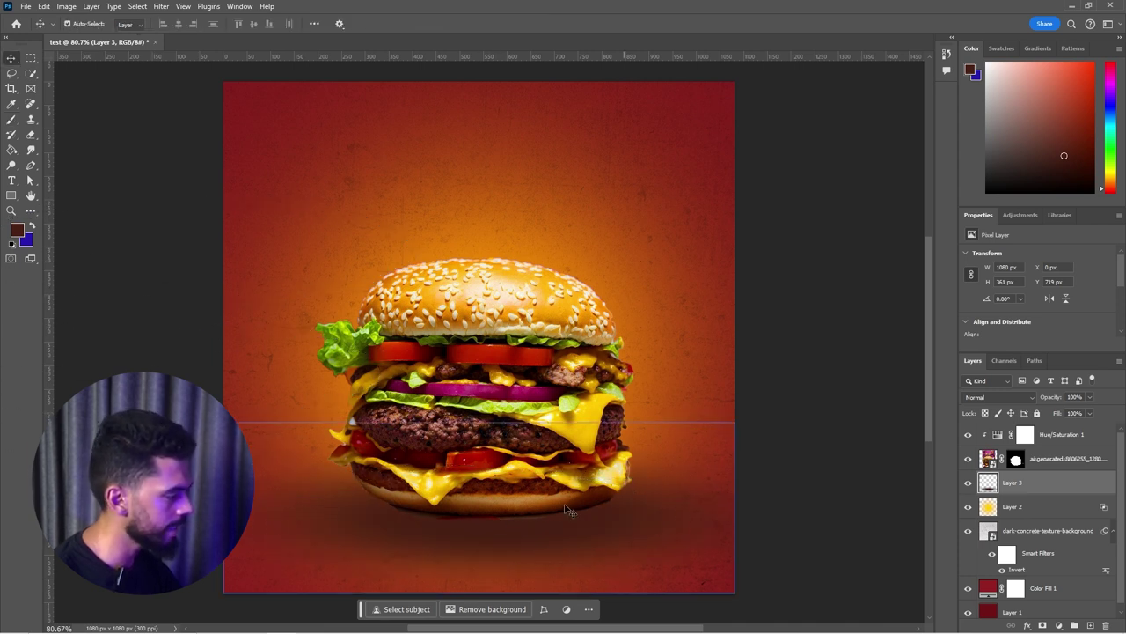
{"action": "key", "text": "ctrl+t"}
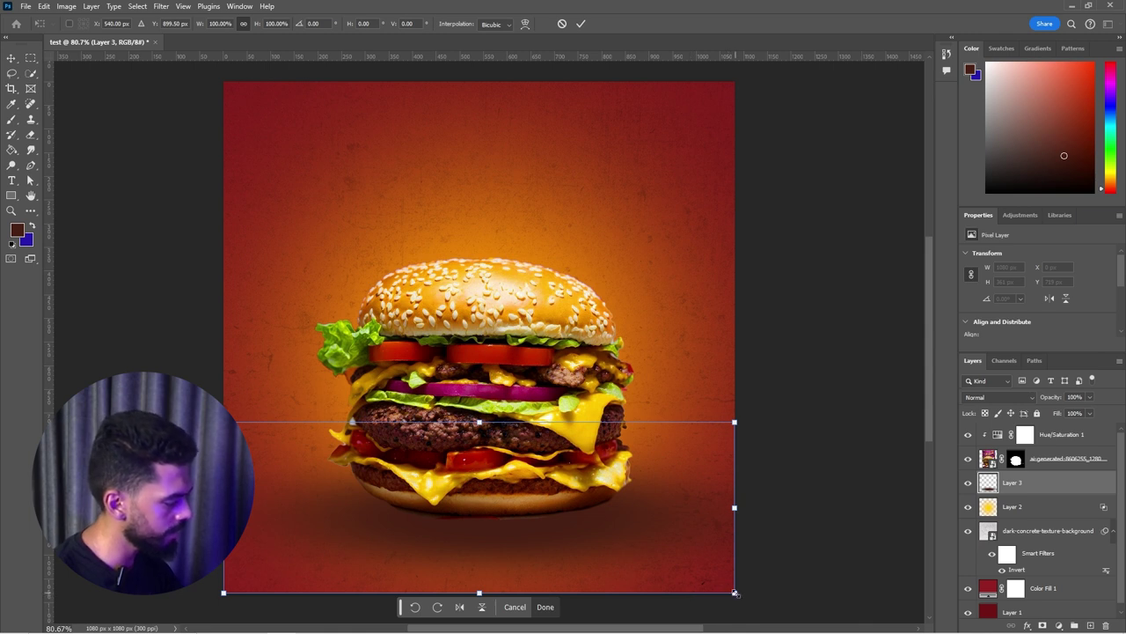
{"action": "left_click_drag", "start_coordinate": [735, 593], "coordinate": [618, 532]}
{"action": "left_click_drag", "start_coordinate": [616, 532], "coordinate": [696, 599]}
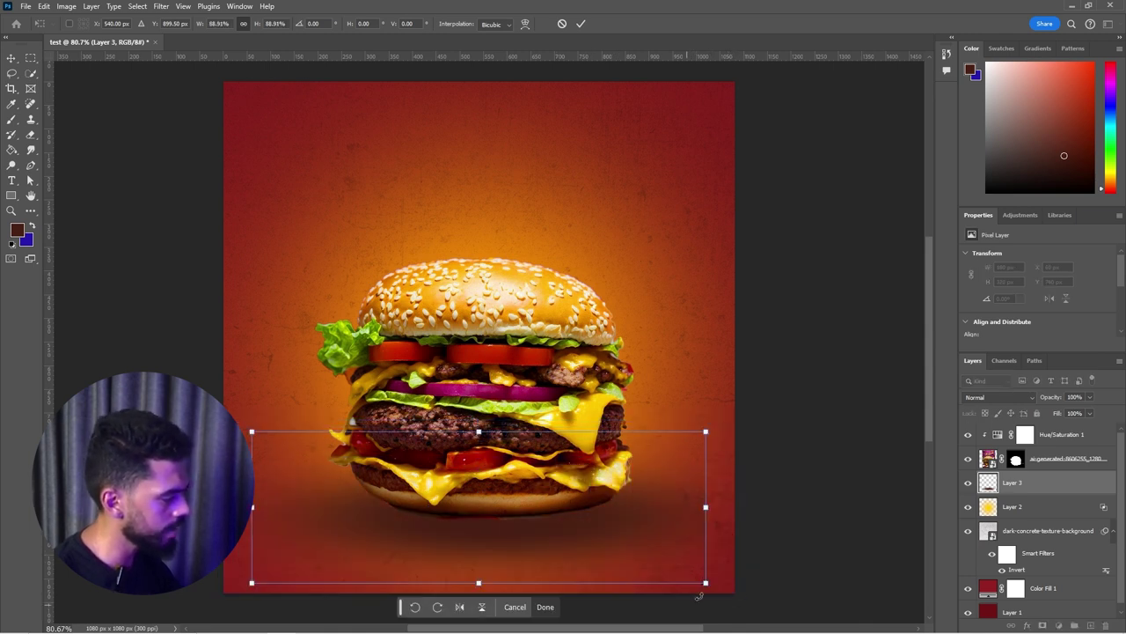
{"action": "left_click_drag", "start_coordinate": [479, 583], "coordinate": [493, 541]}
{"action": "left_click_drag", "start_coordinate": [556, 511], "coordinate": [556, 526]}
{"action": "key", "text": "Return"}
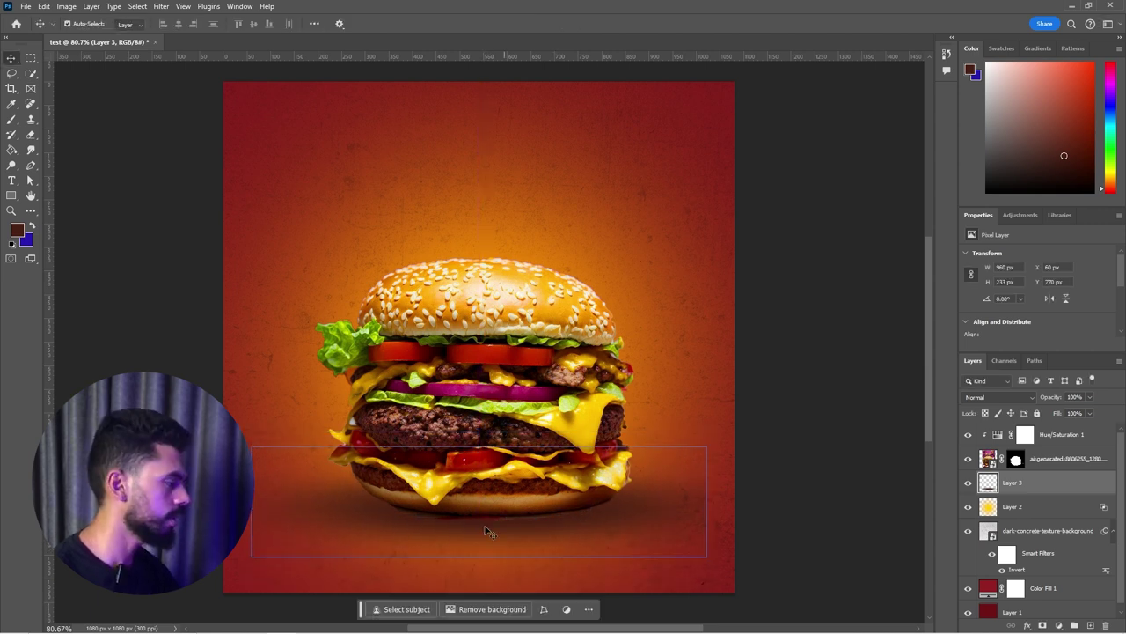
Paint black on the burger layer's mask with a small hard brush to hide the leftover fringe beneath the bottom bun
{"action": "scroll", "coordinate": [496, 529], "scroll_direction": "up", "scroll_amount": 1}
{"action": "scroll", "coordinate": [496, 529], "scroll_direction": "up", "scroll_amount": 3}
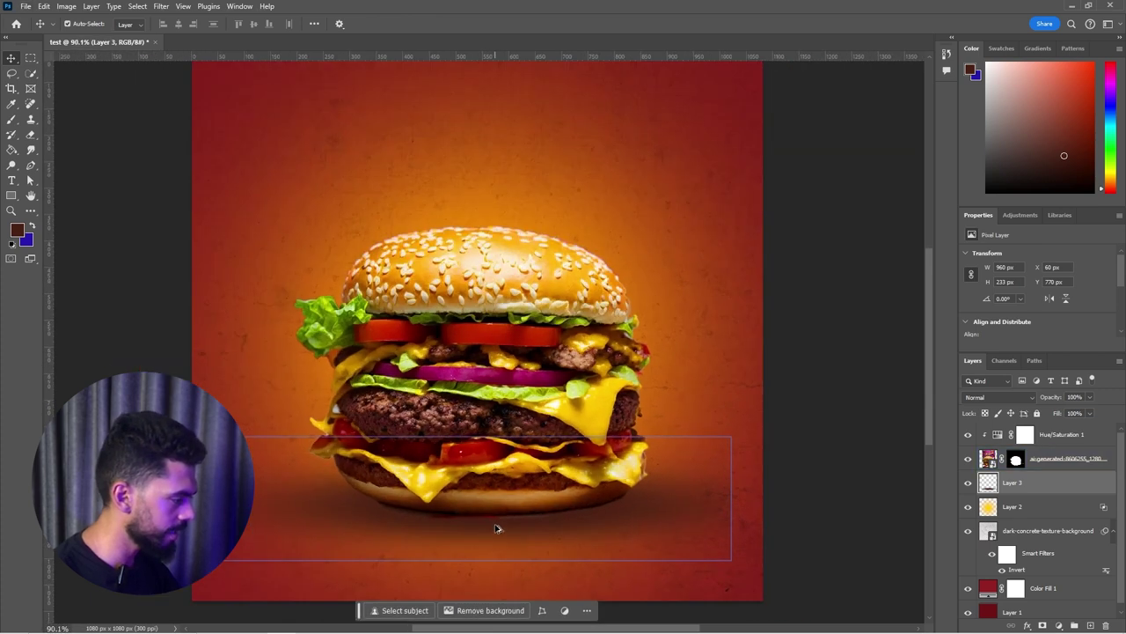
{"action": "left_click", "coordinate": [498, 526]}
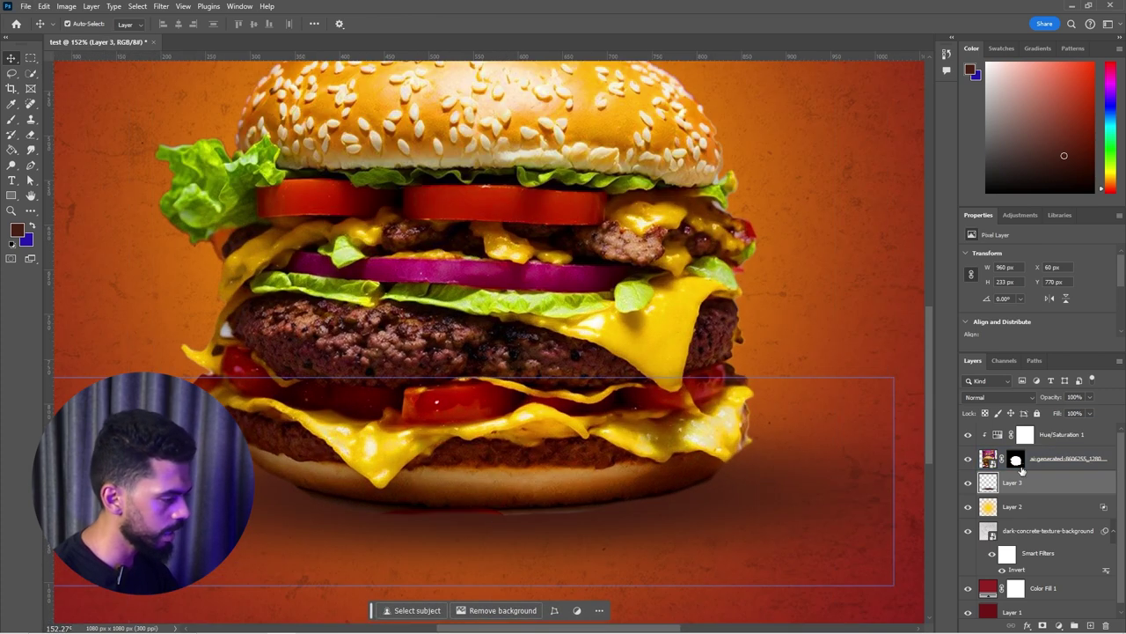
{"action": "left_click", "coordinate": [1016, 458]}
{"action": "key", "text": "d"}
{"action": "key", "text": "b"}
{"action": "left_click_drag", "start_coordinate": [517, 500], "coordinate": [264, 478]}
{"action": "right_click", "coordinate": [517, 500]}
{"action": "left_click", "coordinate": [568, 522]}
{"action": "left_click_drag", "start_coordinate": [480, 522], "coordinate": [307, 501]}
{"action": "left_click_drag", "start_coordinate": [617, 535], "coordinate": [429, 541]}
{"action": "mouse_move", "coordinate": [638, 552]}
{"action": "left_mouse_down"}
{"action": "mouse_move", "coordinate": [405, 542]}
{"action": "mouse_move", "coordinate": [262, 506]}
{"action": "left_mouse_up"}
{"action": "scroll", "coordinate": [251, 511], "scroll_direction": "up", "scroll_amount": 1}
{"action": "scroll", "coordinate": [254, 508], "scroll_direction": "down", "scroll_amount": 7}
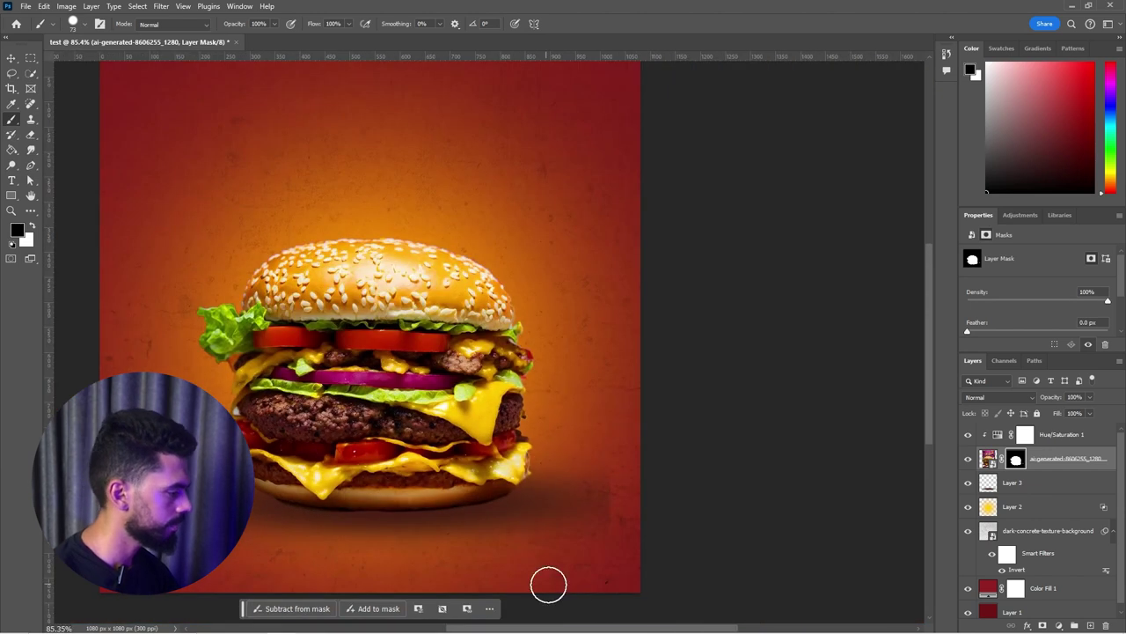
{"action": "left_click_drag", "start_coordinate": [646, 628], "coordinate": [609, 628]}
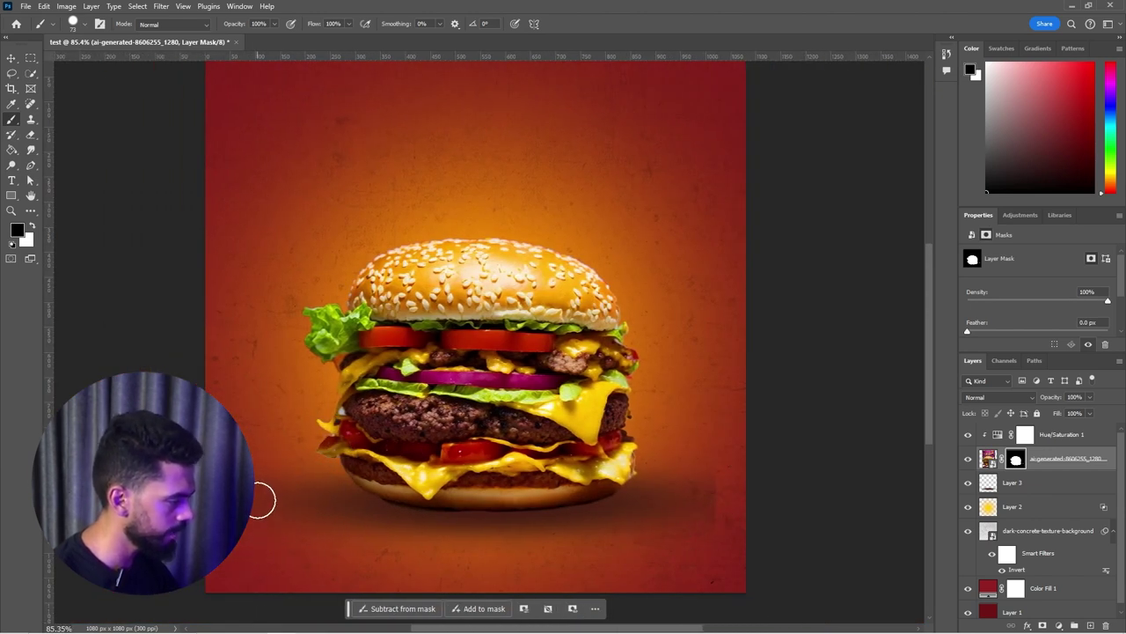
Delete the painted shadow layer and add a fresh empty layer above the yellow glow layer
{"action": "left_click", "coordinate": [987, 485]}
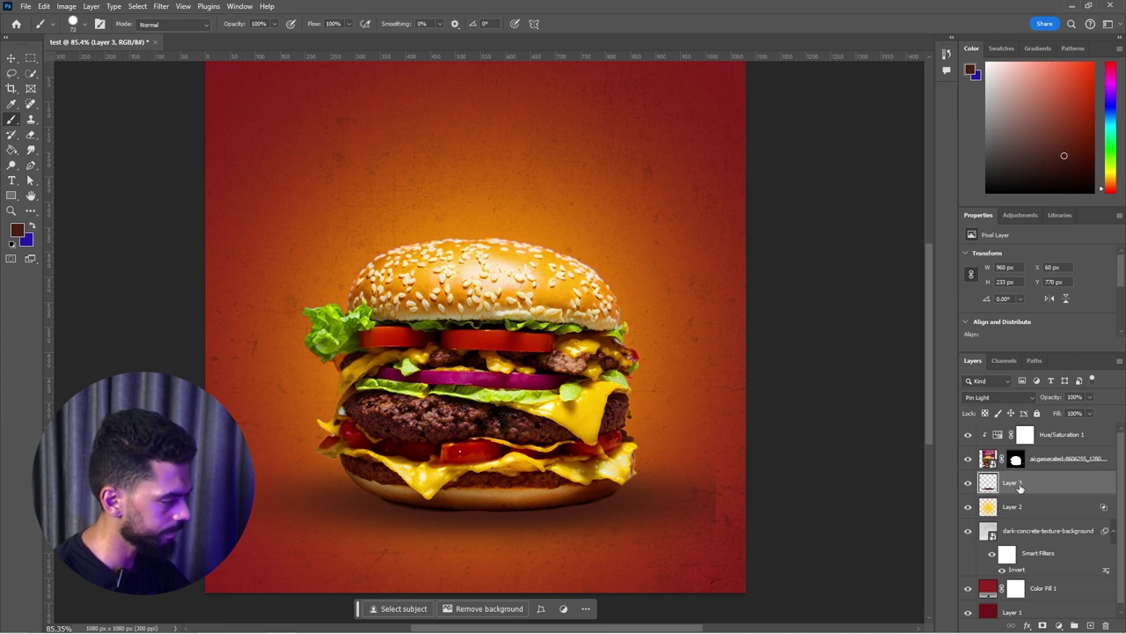
{"action": "key", "text": "Delete"}
{"action": "left_click", "coordinate": [1091, 625]}
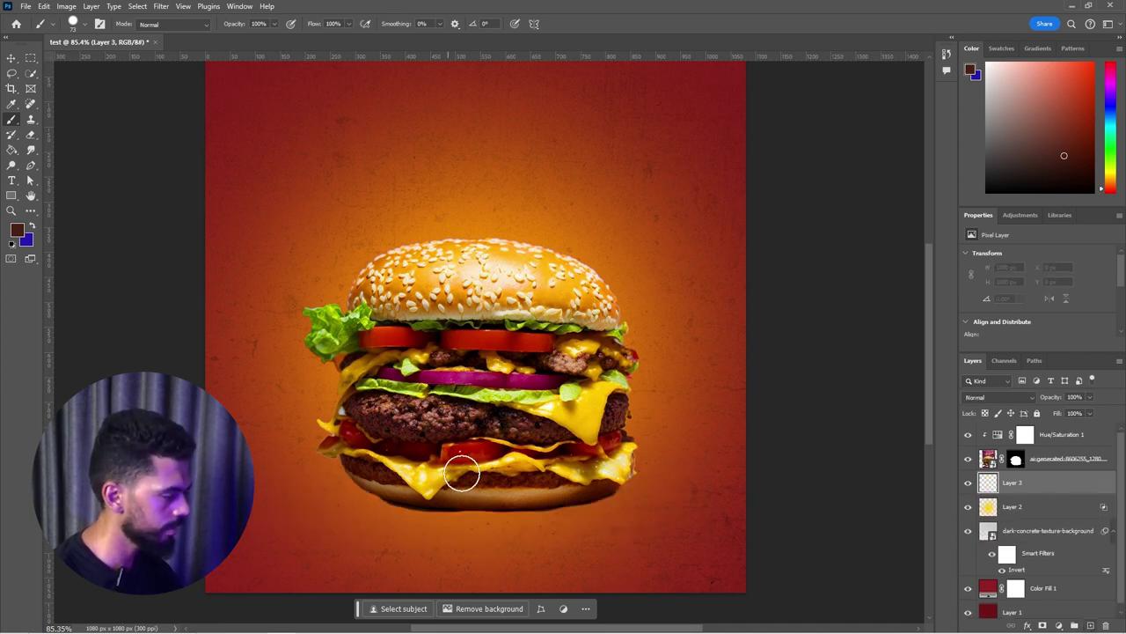
Set a soft, flattened elliptical brush about 1100 px wide and paint a new dark brown shadow under the burger
{"action": "right_click", "coordinate": [476, 484]}
{"action": "left_click", "coordinate": [514, 521]}
{"action": "left_click_drag", "start_coordinate": [600, 450], "coordinate": [605, 452]}
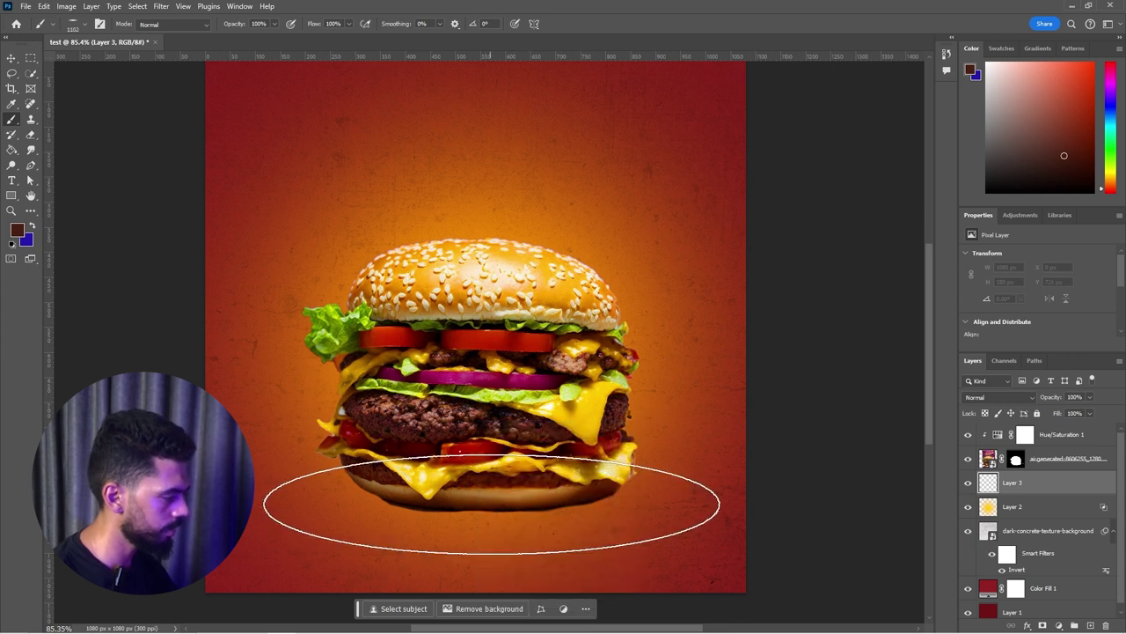
{"action": "left_click", "coordinate": [492, 505]}
{"action": "left_click", "coordinate": [492, 504]}
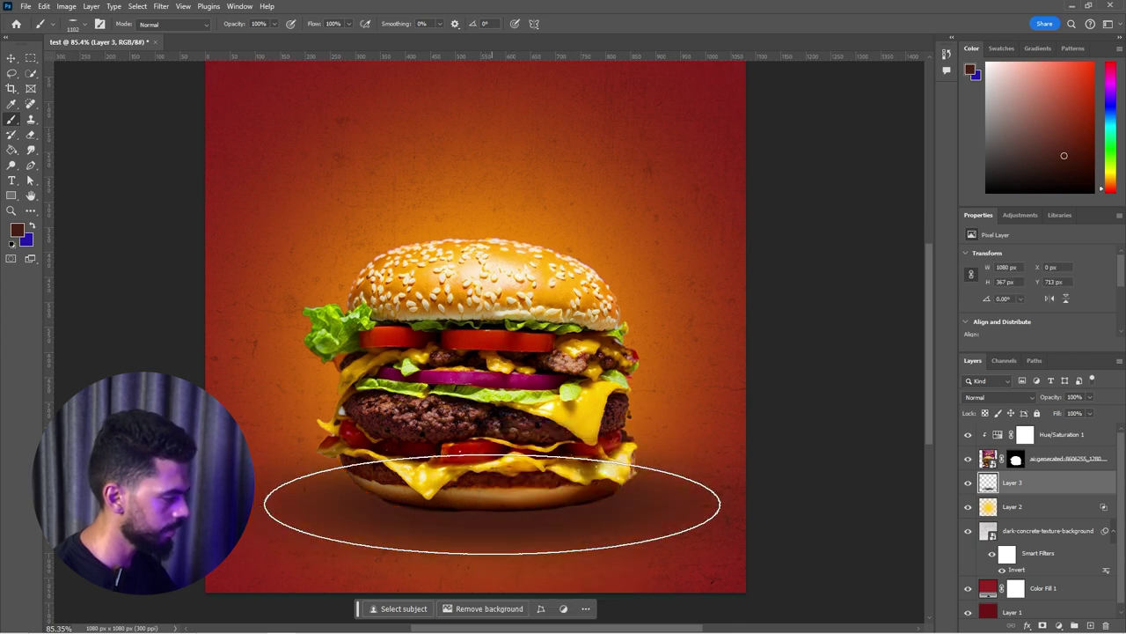
Compare the design with and without the shadow layer
{"action": "key", "text": "v"}
{"action": "scroll", "coordinate": [492, 504], "scroll_direction": "down", "scroll_amount": 2}
{"action": "left_click", "coordinate": [965, 485]}
{"action": "left_click", "coordinate": [968, 482]}
{"action": "left_click", "coordinate": [968, 482]}
{"action": "left_click", "coordinate": [968, 482]}
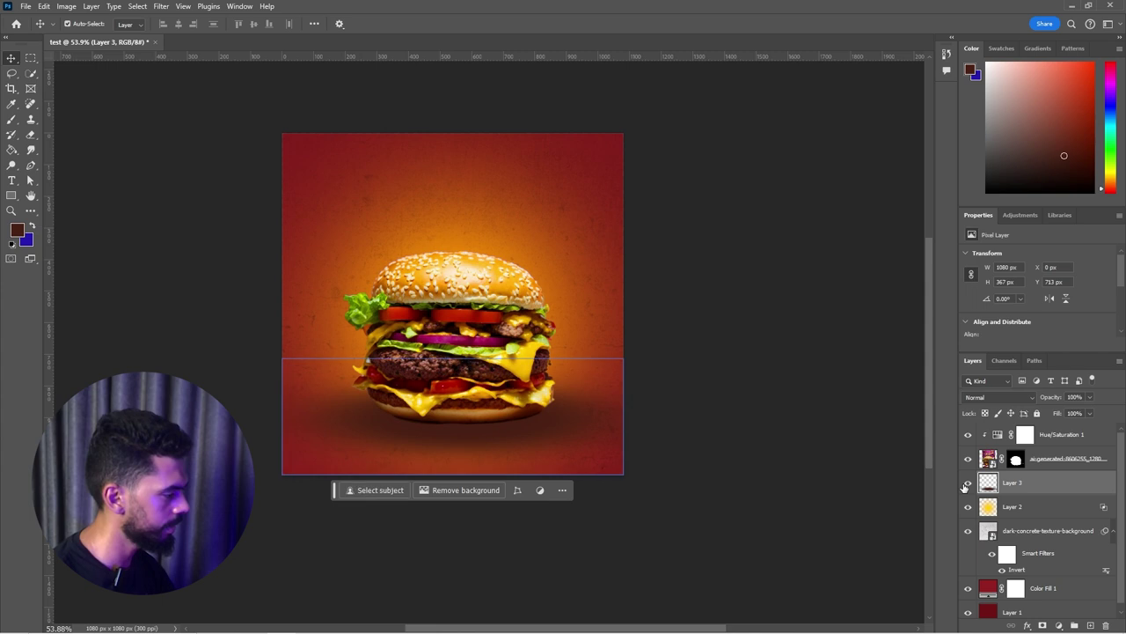
Squash the shadow layer to about 314 px high beneath the burger
{"action": "left_click", "coordinate": [419, 390]}
{"action": "left_click", "coordinate": [393, 360]}
{"action": "scroll", "coordinate": [387, 357], "scroll_direction": "up", "scroll_amount": 3}
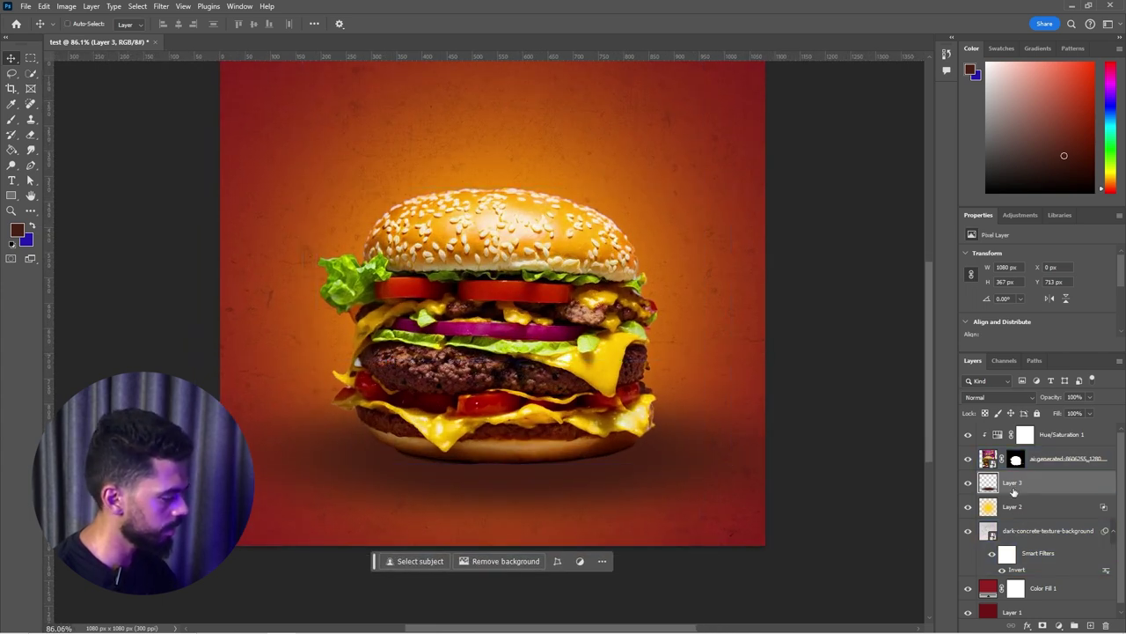
{"action": "key", "text": "ctrl+t"}
{"action": "left_click_drag", "start_coordinate": [492, 547], "coordinate": [492, 518]}
{"action": "key", "text": "Return"}
{"action": "key", "text": "ctrl+0"}
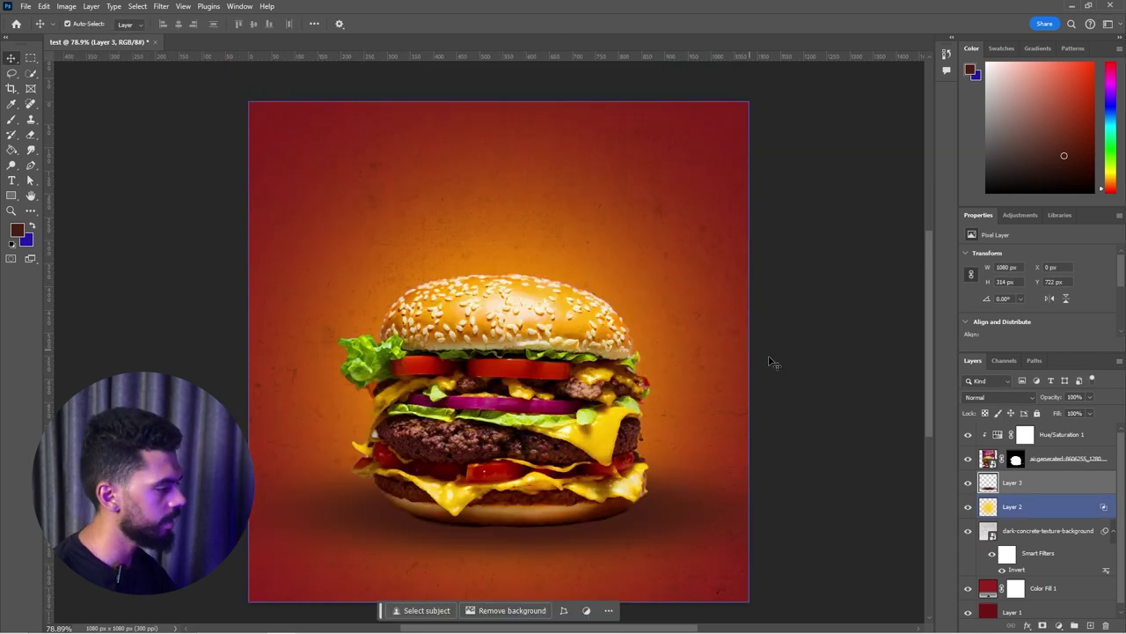
{"action": "left_click", "coordinate": [779, 367]}
{"action": "left_click", "coordinate": [893, 440]}
{"action": "left_click", "coordinate": [851, 430]}
{"action": "left_click", "coordinate": [88, 204]}
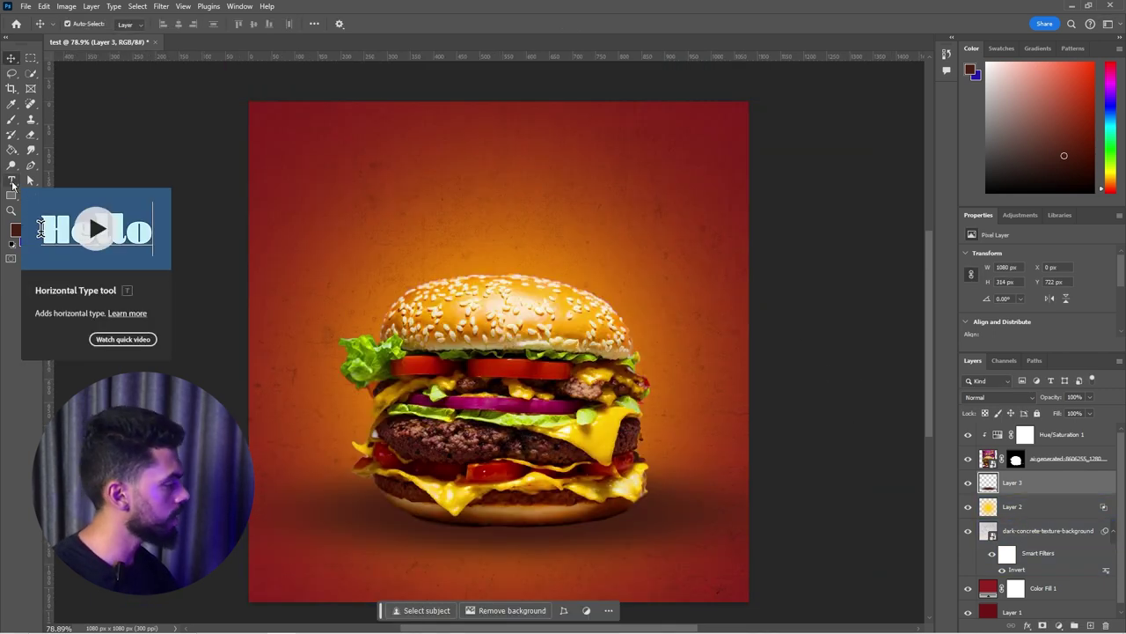
Add the centred title text "TASTY BURGER" on two lines above the burger
{"action": "left_click", "coordinate": [11, 181]}
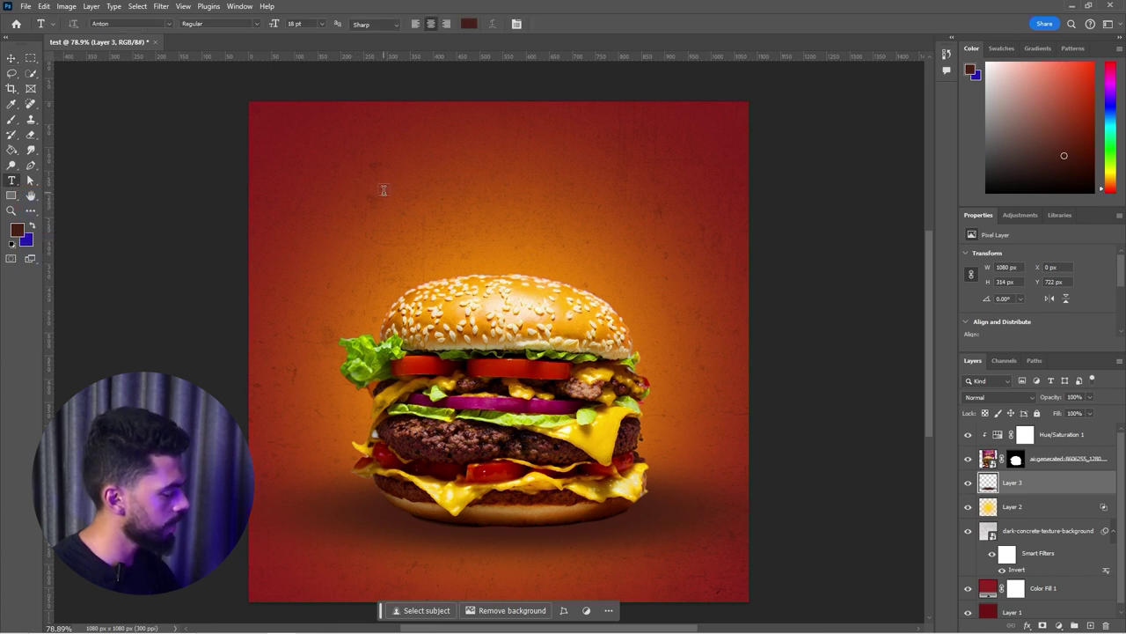
{"action": "key", "text": "v"}
{"action": "left_click", "coordinate": [462, 208]}
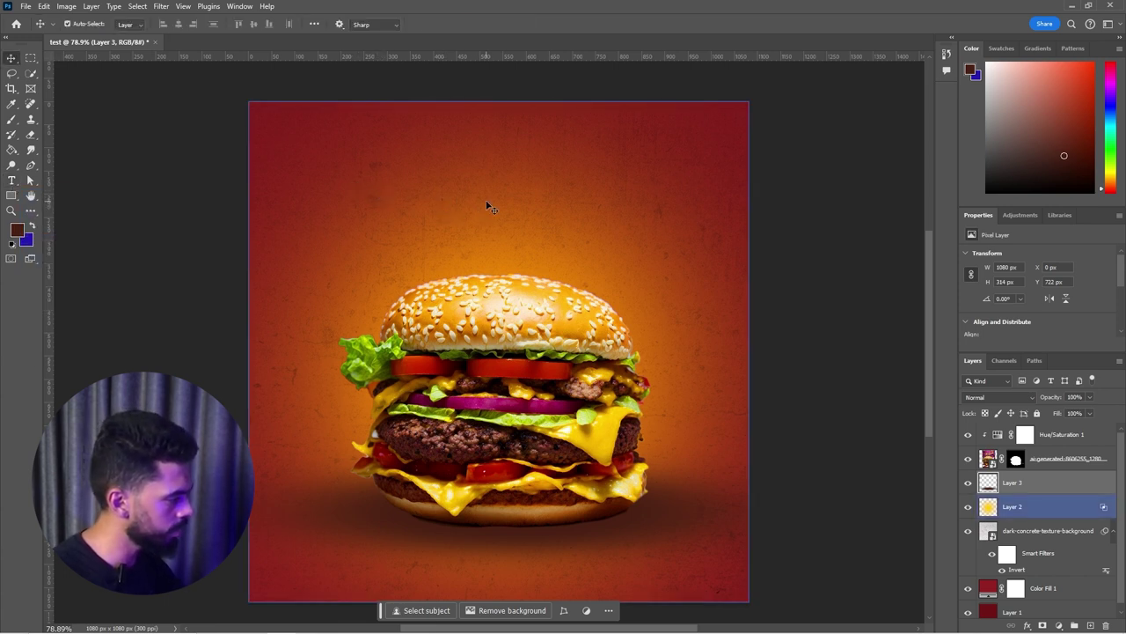
{"action": "key", "text": "t"}
{"action": "key", "text": "v"}
{"action": "key", "text": "t"}
{"action": "left_click", "coordinate": [484, 192]}
{"action": "left_click", "coordinate": [501, 184]}
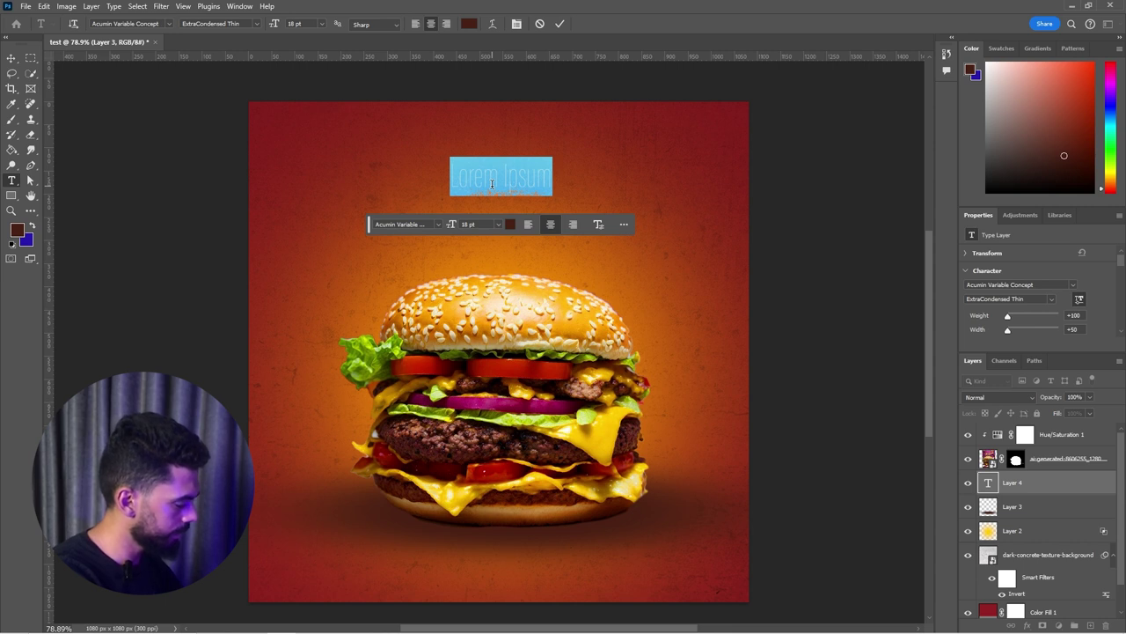
{"action": "type", "text": "TASTY "}
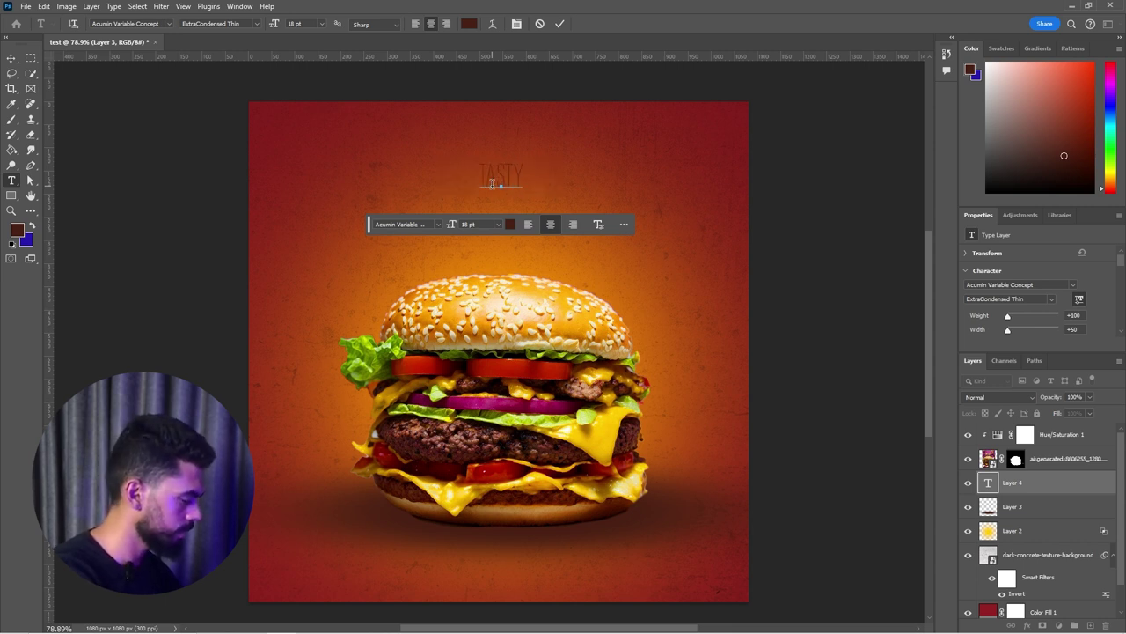
{"action": "type", "text": "BURGER"}
{"action": "key", "text": "ctrl+Return"}
{"action": "key", "text": "v"}
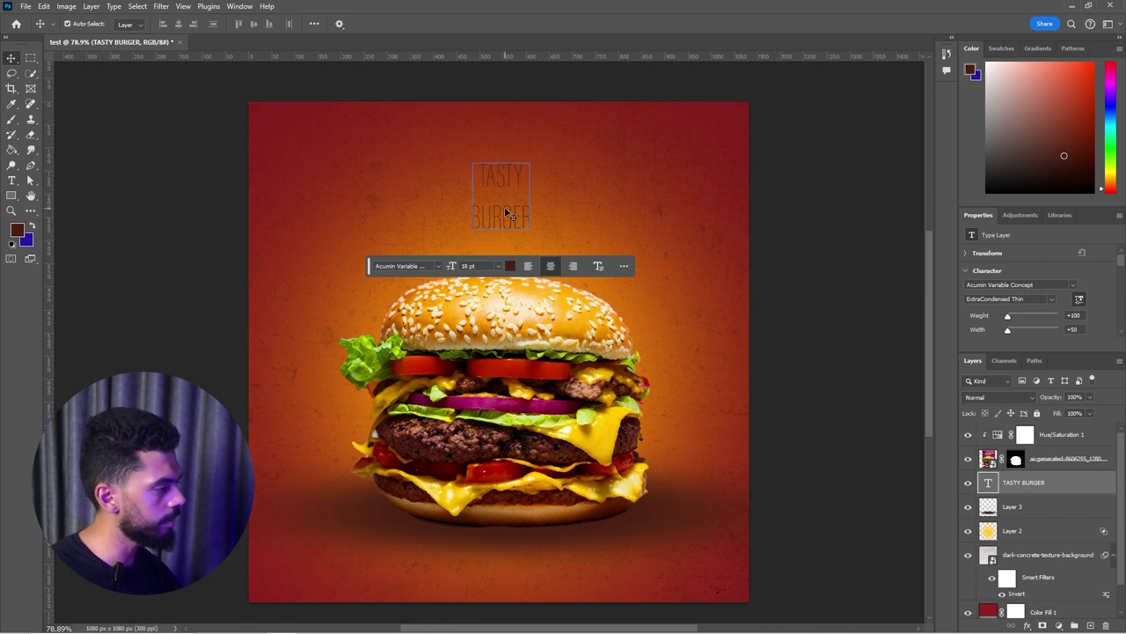
Set the TASTY BURGER title in Anton Regular at 30 pt
{"action": "double_click", "coordinate": [506, 213]}
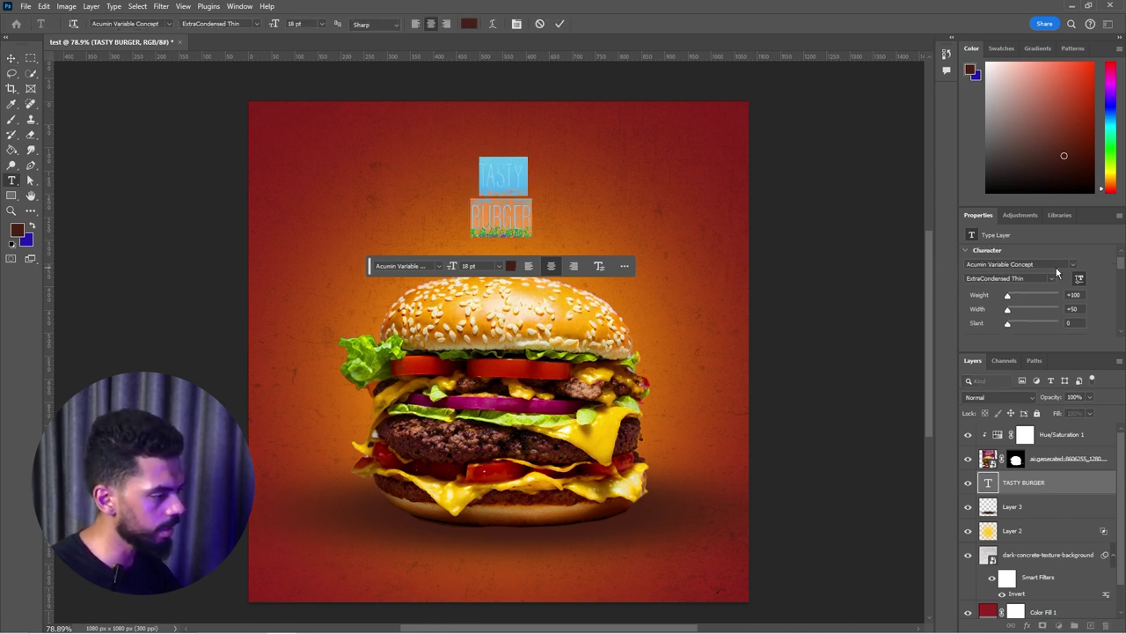
{"action": "left_click", "coordinate": [1072, 265]}
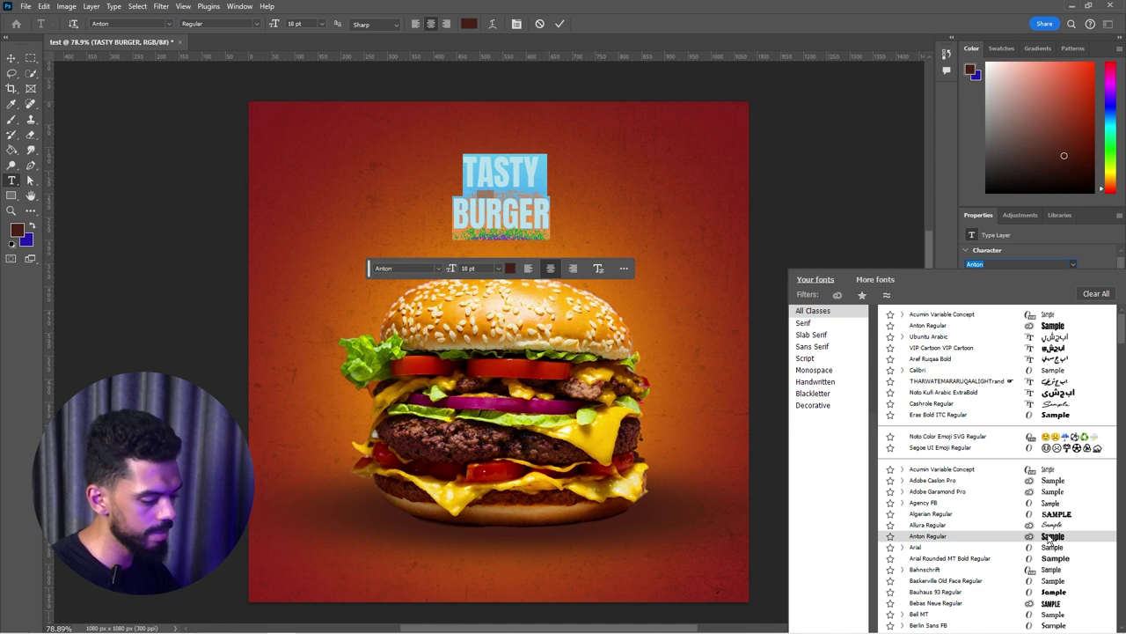
{"action": "left_click", "coordinate": [1050, 536]}
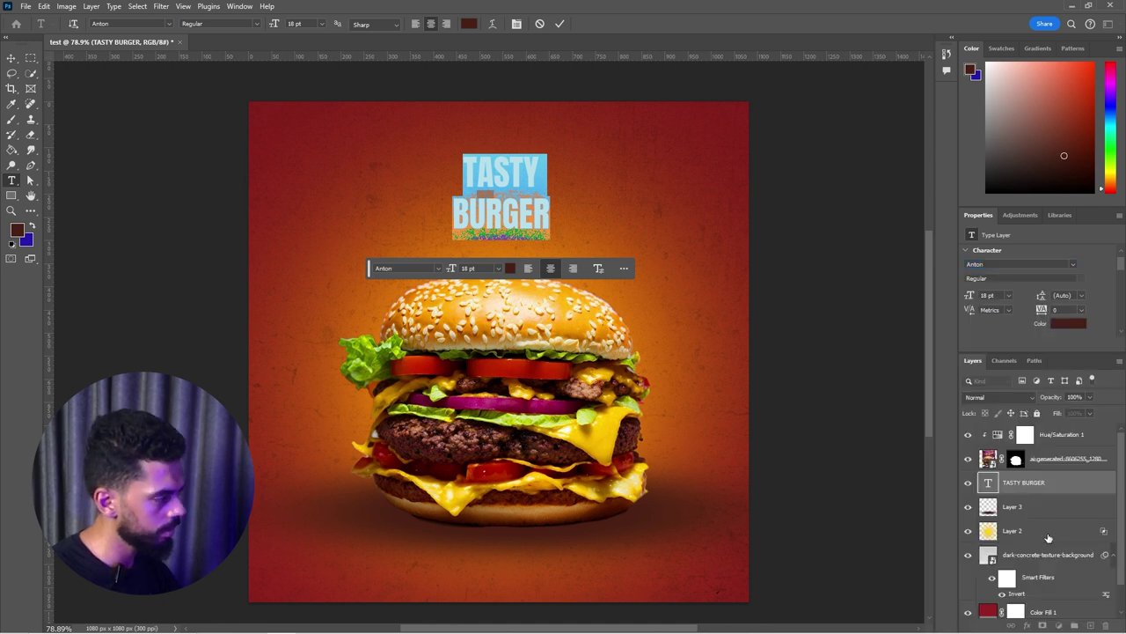
{"action": "left_click", "coordinate": [1009, 296]}
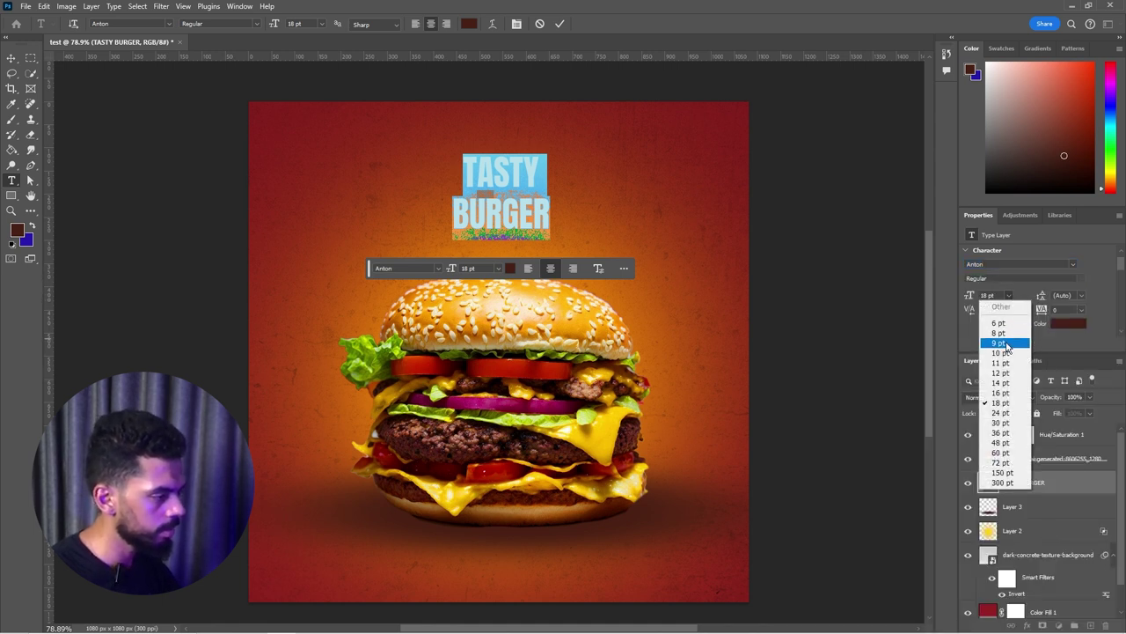
{"action": "left_click", "coordinate": [1003, 463]}
{"action": "key", "text": "ctrl+Return"}
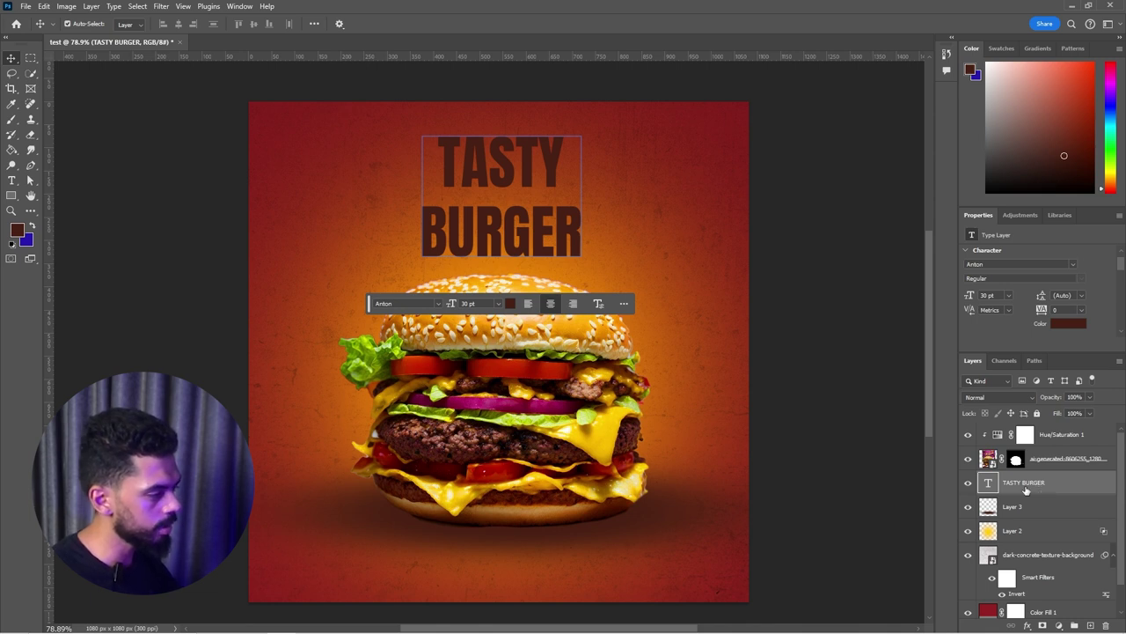
Move the title partly behind the top bun and scale it to about 213% width and 140% height
{"action": "left_click_drag", "start_coordinate": [505, 247], "coordinate": [513, 264]}
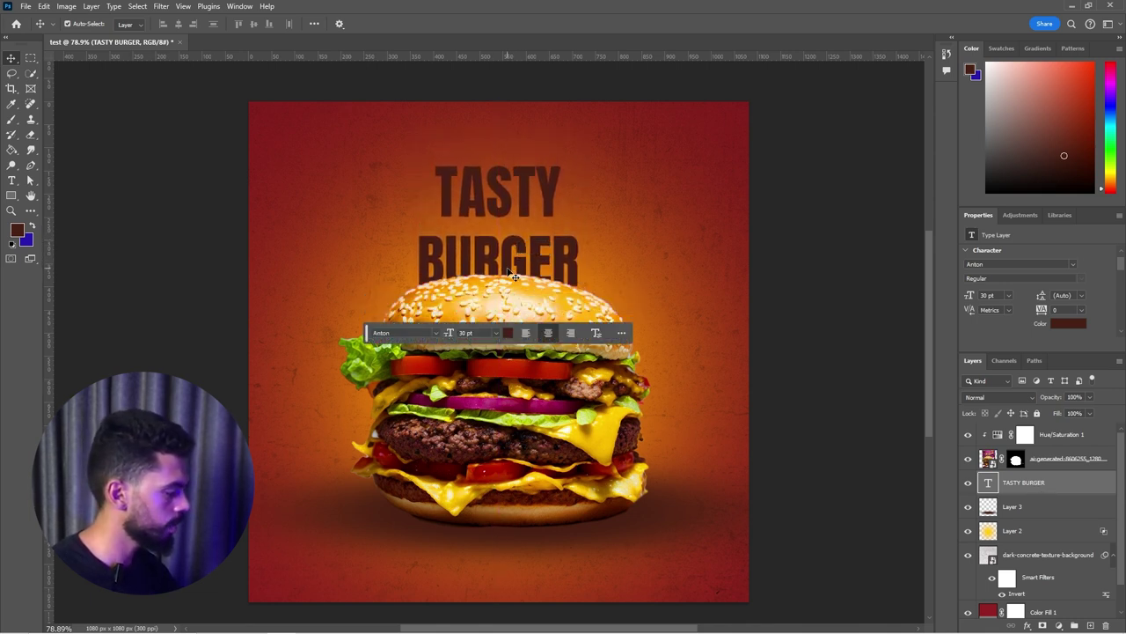
{"action": "key", "text": "ctrl+t"}
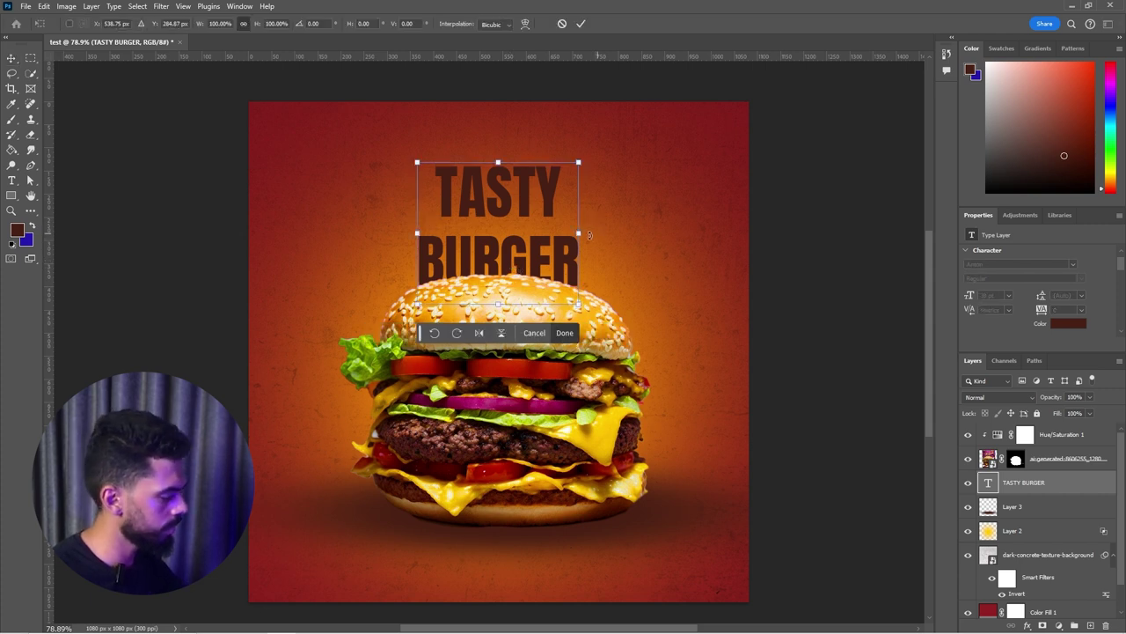
{"action": "left_click_drag", "start_coordinate": [579, 233], "coordinate": [617, 231]}
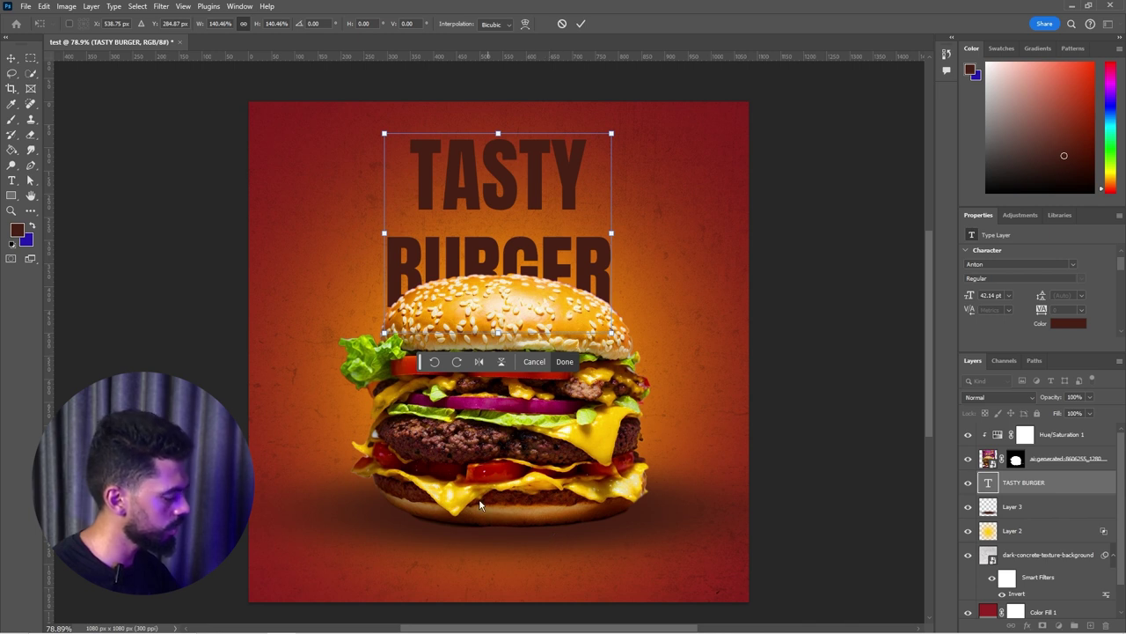
{"action": "left_click_drag", "start_coordinate": [384, 233], "coordinate": [267, 234]}
{"action": "left_click_drag", "start_coordinate": [440, 259], "coordinate": [483, 257]}
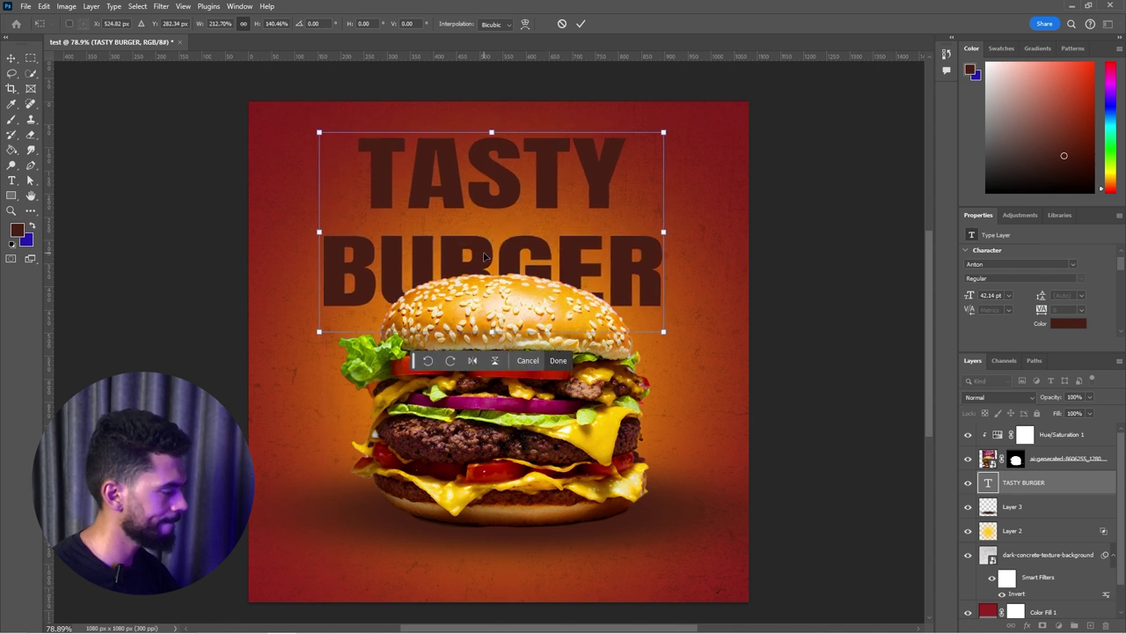
{"action": "key", "text": "Return"}
Change the title's text color to white (ffffff)
{"action": "left_click", "coordinate": [1066, 324]}
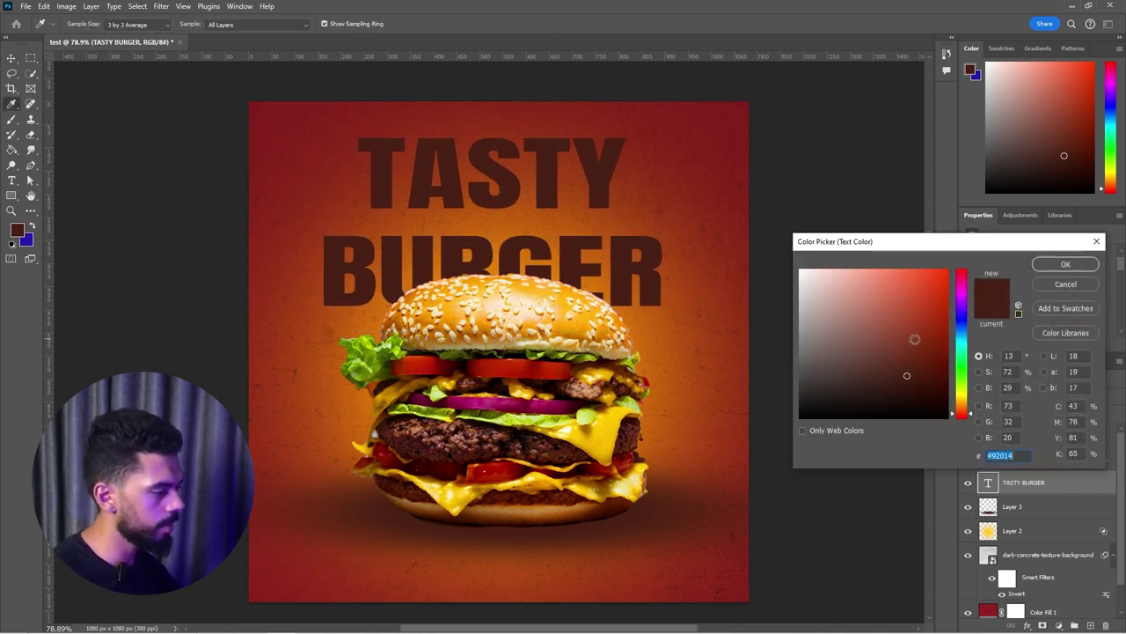
{"action": "type", "text": "ffffff"}
{"action": "key", "text": "Return"}
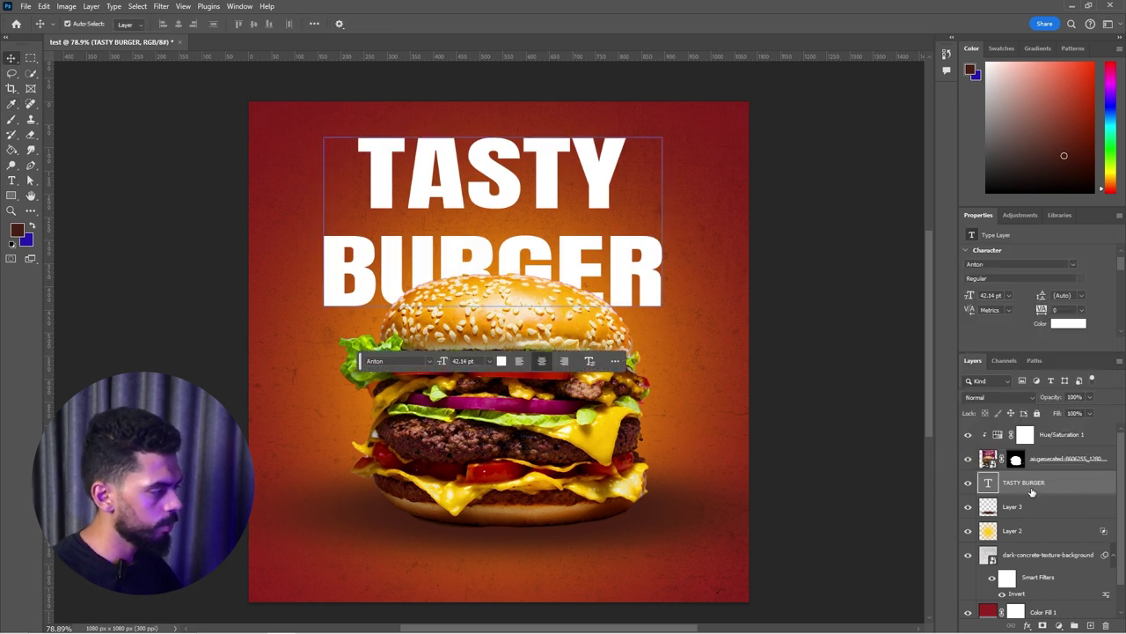
Give the title a worn texture by setting its Blend If underlying-layer black point to about 68
{"action": "double_click", "coordinate": [1087, 487]}
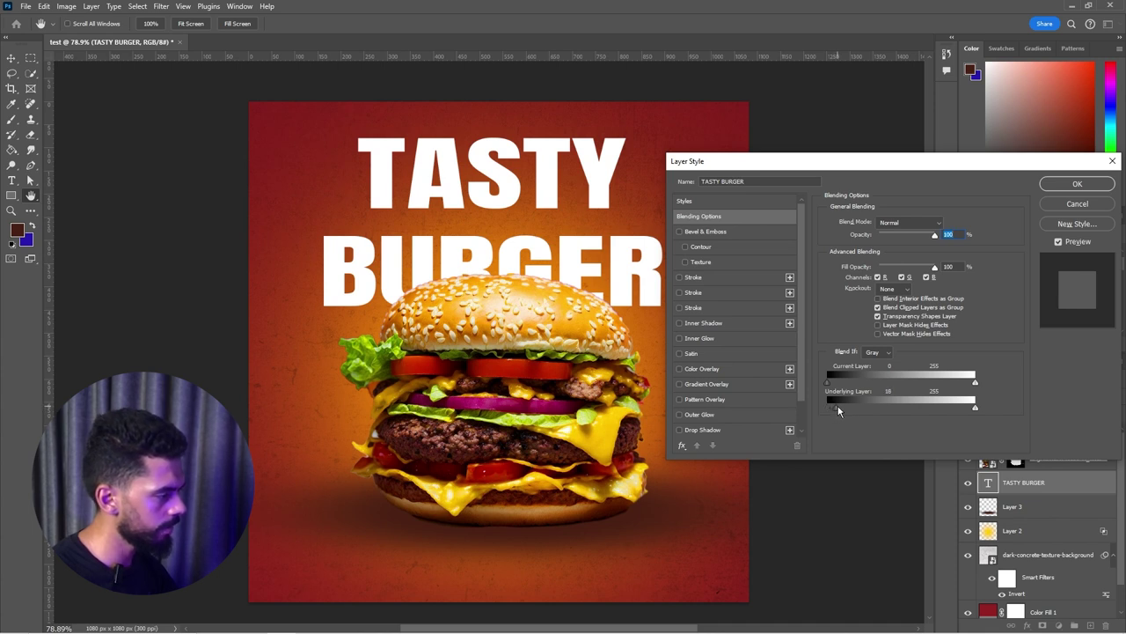
{"action": "left_click_drag", "start_coordinate": [849, 407], "coordinate": [871, 409]}
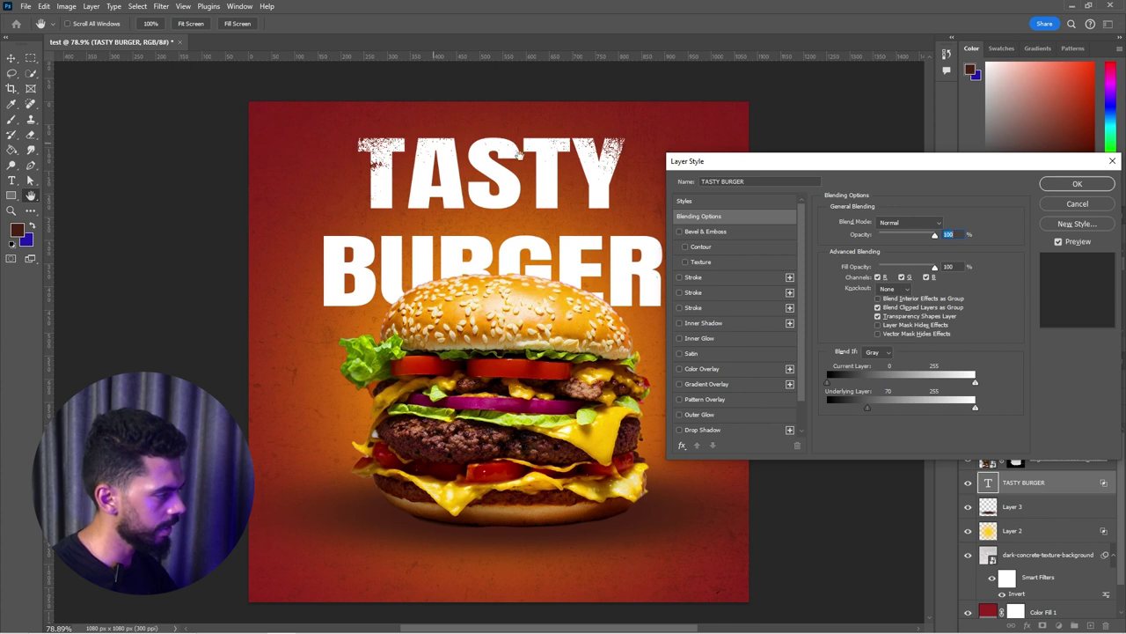
{"action": "left_click_drag", "start_coordinate": [868, 407], "coordinate": [867, 406]}
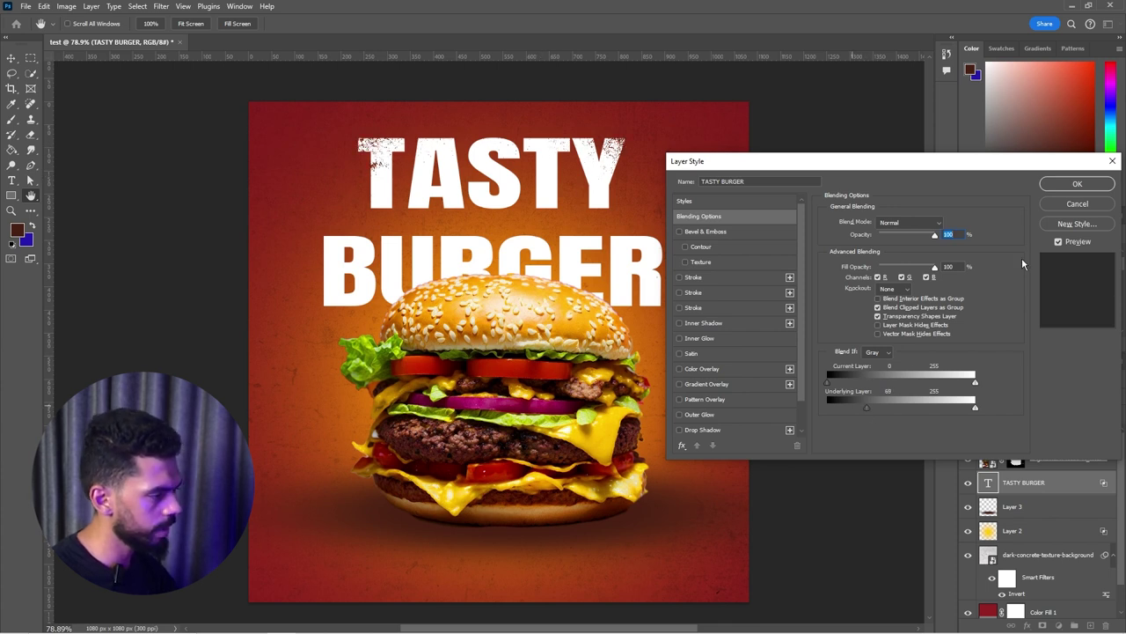
{"action": "left_click", "coordinate": [1075, 183]}
Centre the title, the burger and its shadow horizontally on the canvas
{"action": "left_click", "coordinate": [864, 419]}
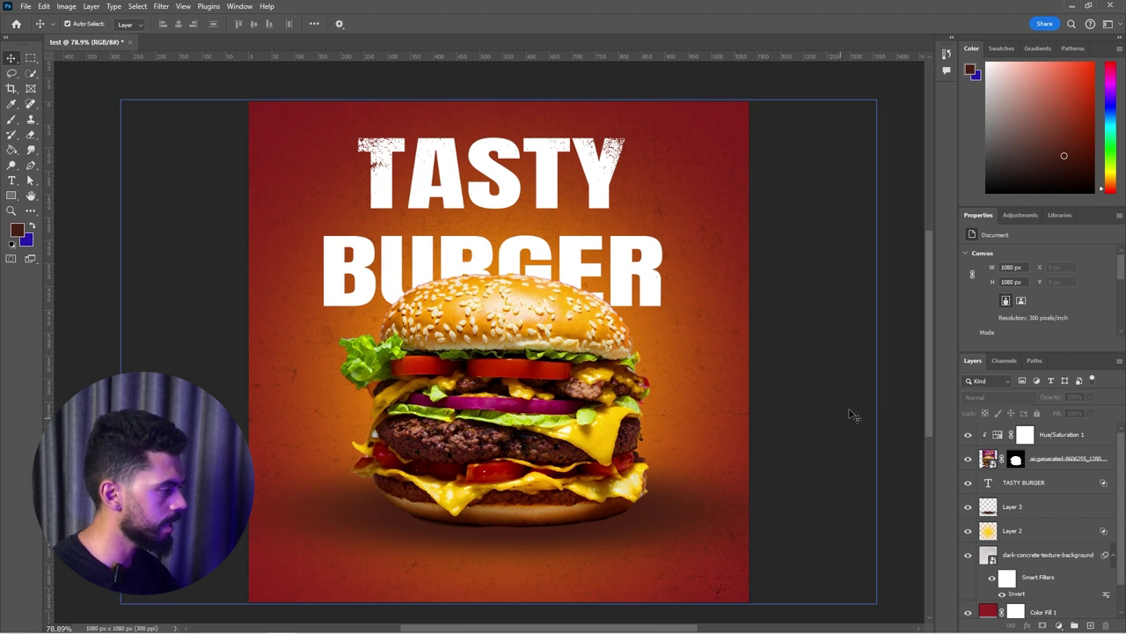
{"action": "left_click", "coordinate": [585, 451]}
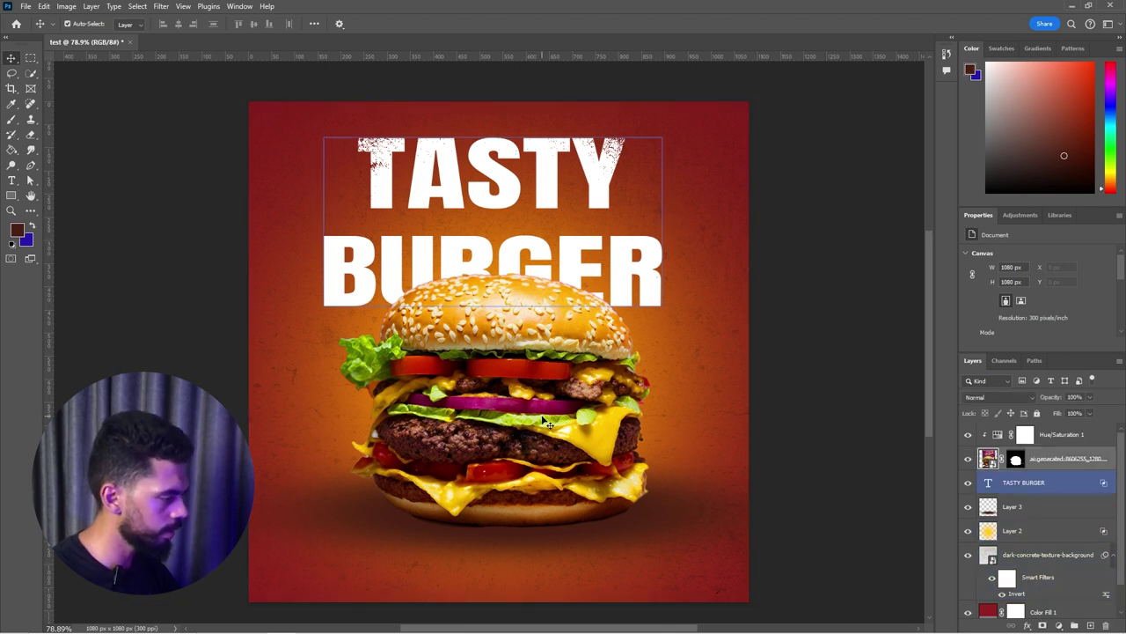
{"action": "left_click", "coordinate": [671, 525]}
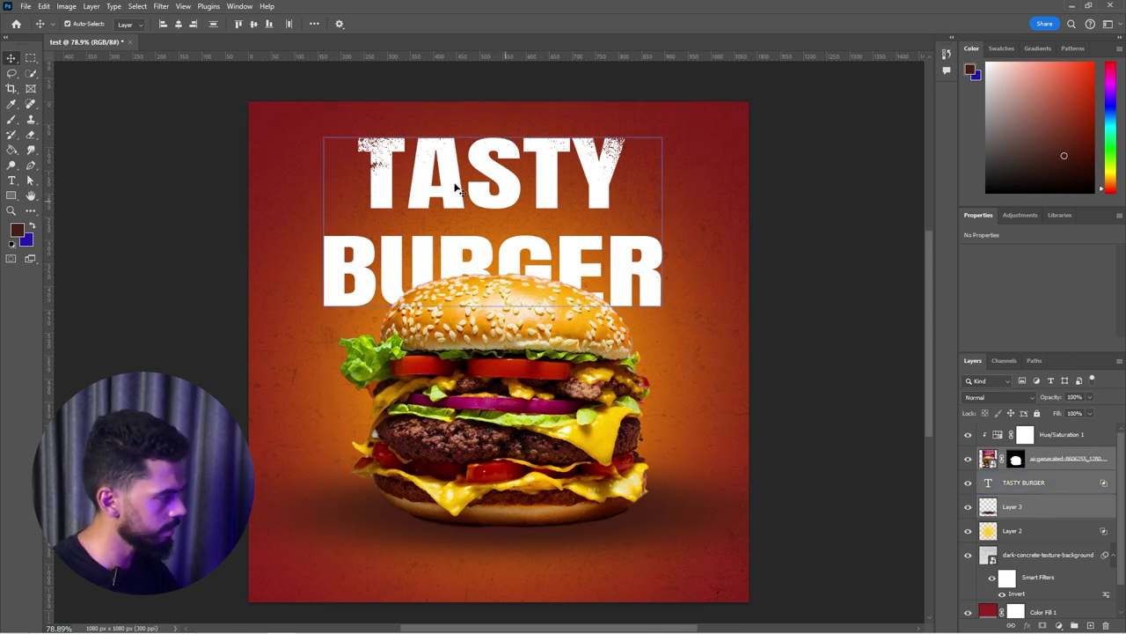
{"action": "left_click", "coordinate": [179, 25]}
{"action": "left_click", "coordinate": [314, 24]}
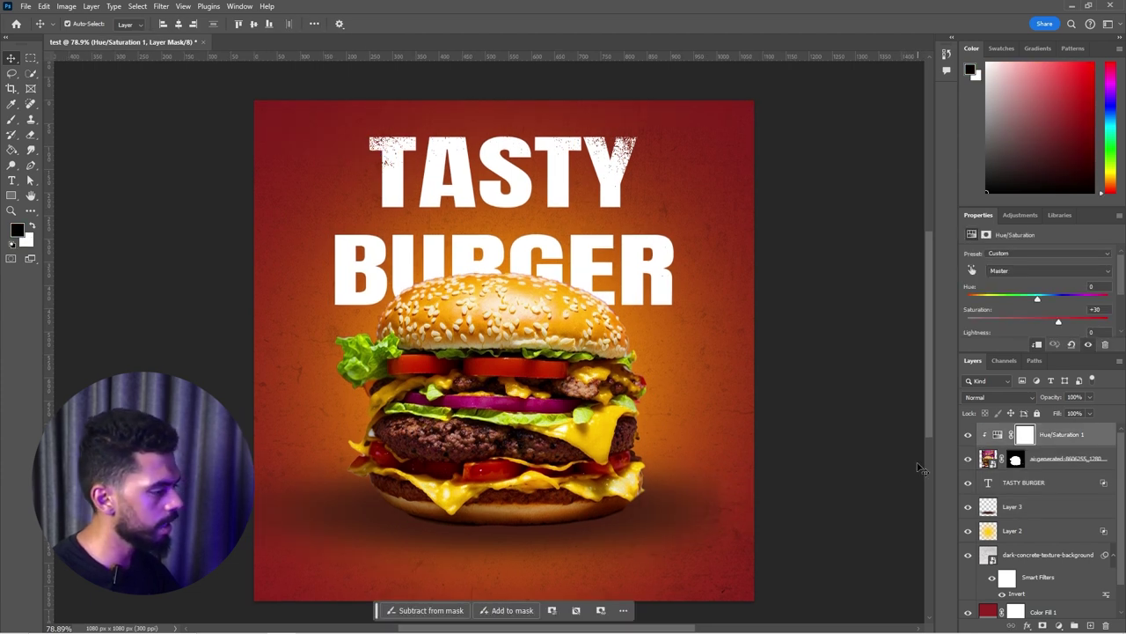
Add a Color Lookup adjustment layer above all layers using the 3Strip.look 3D LUT
{"action": "left_click", "coordinate": [1059, 626]}
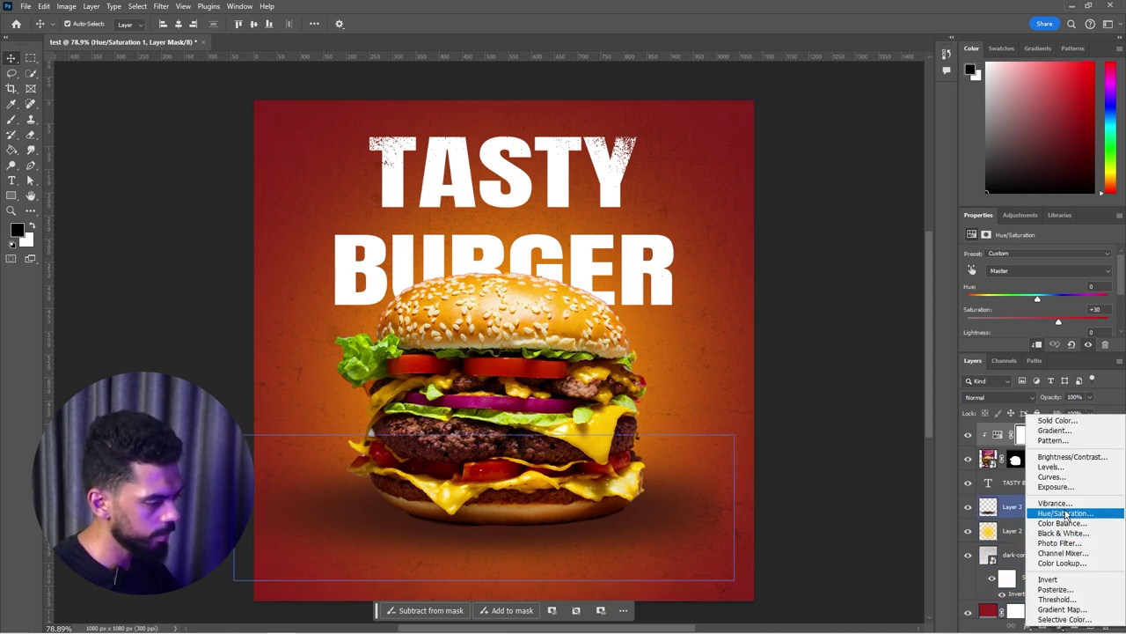
{"action": "left_click", "coordinate": [1062, 562]}
{"action": "left_click", "coordinate": [1060, 254]}
{"action": "left_click", "coordinate": [1021, 313]}
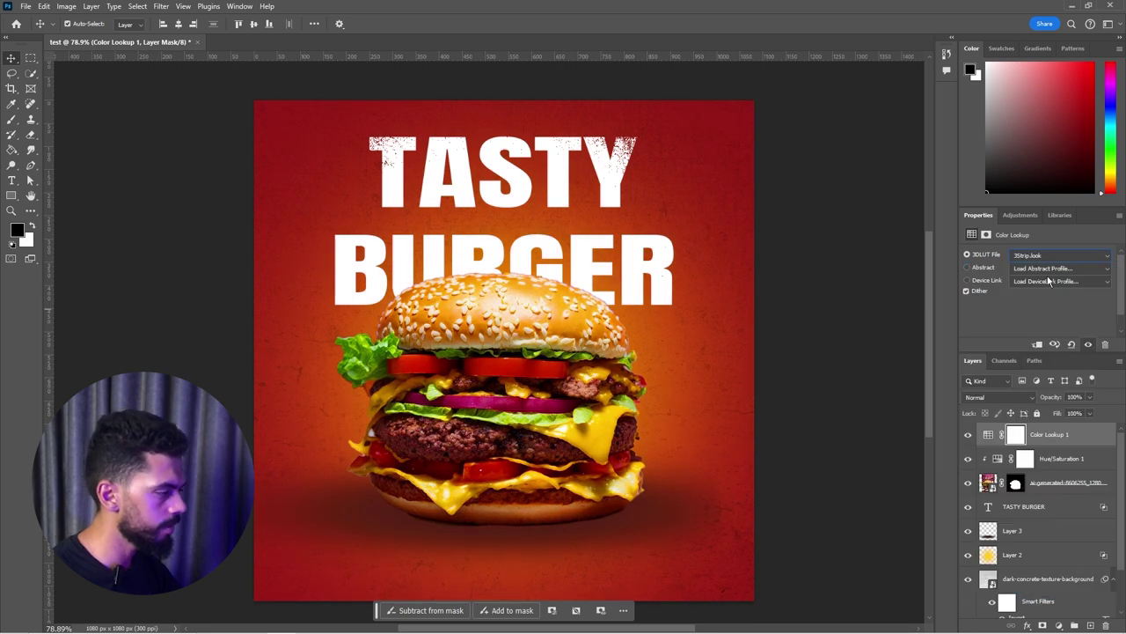
{"action": "left_click", "coordinate": [1055, 256]}
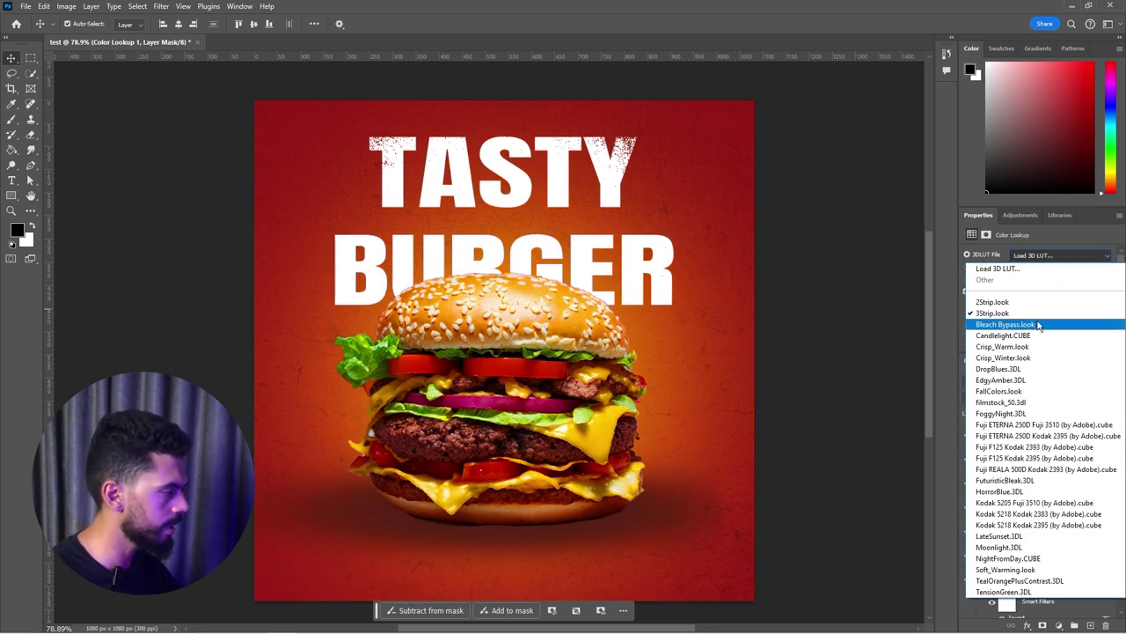
{"action": "left_click", "coordinate": [1052, 257]}
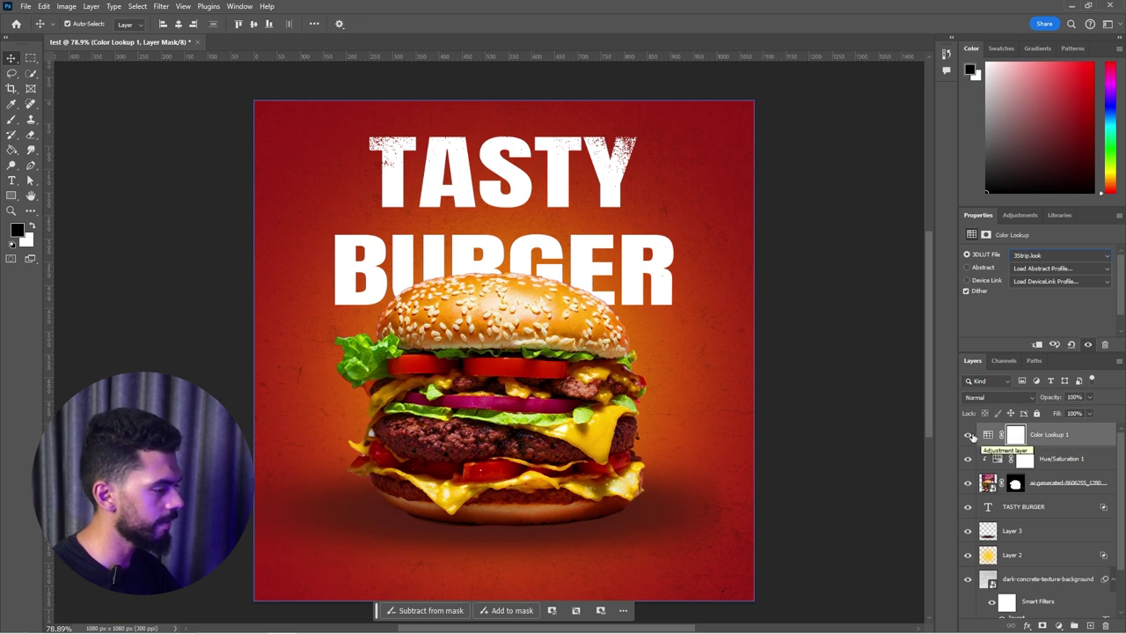
Check the color grade's effect and lower the Color Lookup layer's opacity to 46%
{"action": "left_click", "coordinate": [968, 435]}
{"action": "left_click", "coordinate": [967, 434]}
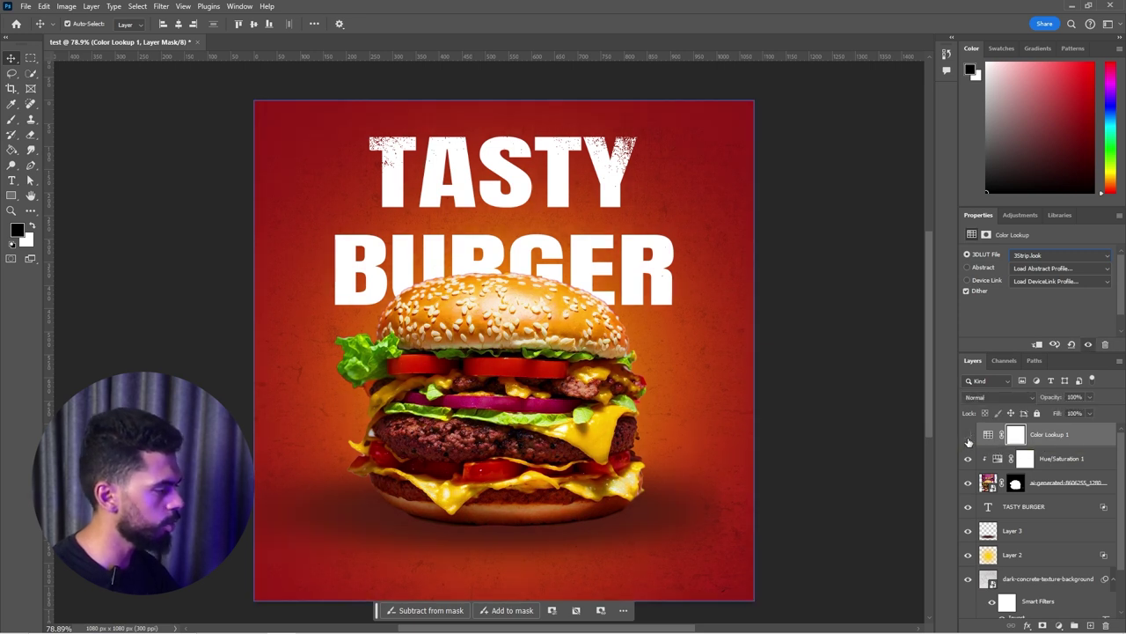
{"action": "left_click_drag", "start_coordinate": [1087, 409], "coordinate": [1080, 413]}
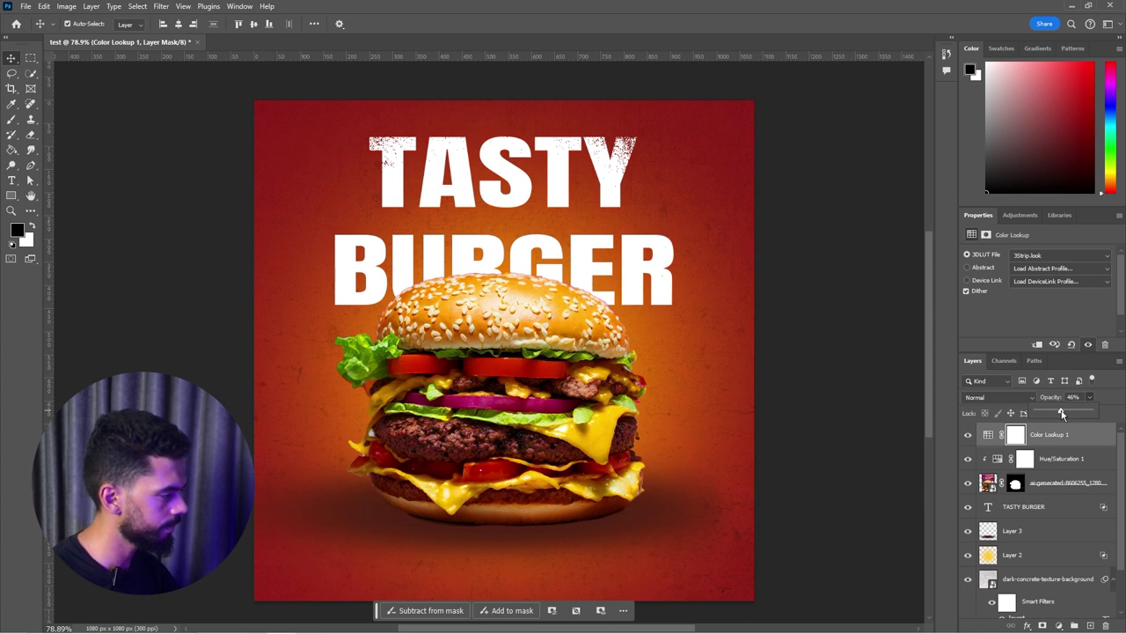
{"action": "left_click", "coordinate": [1052, 435]}
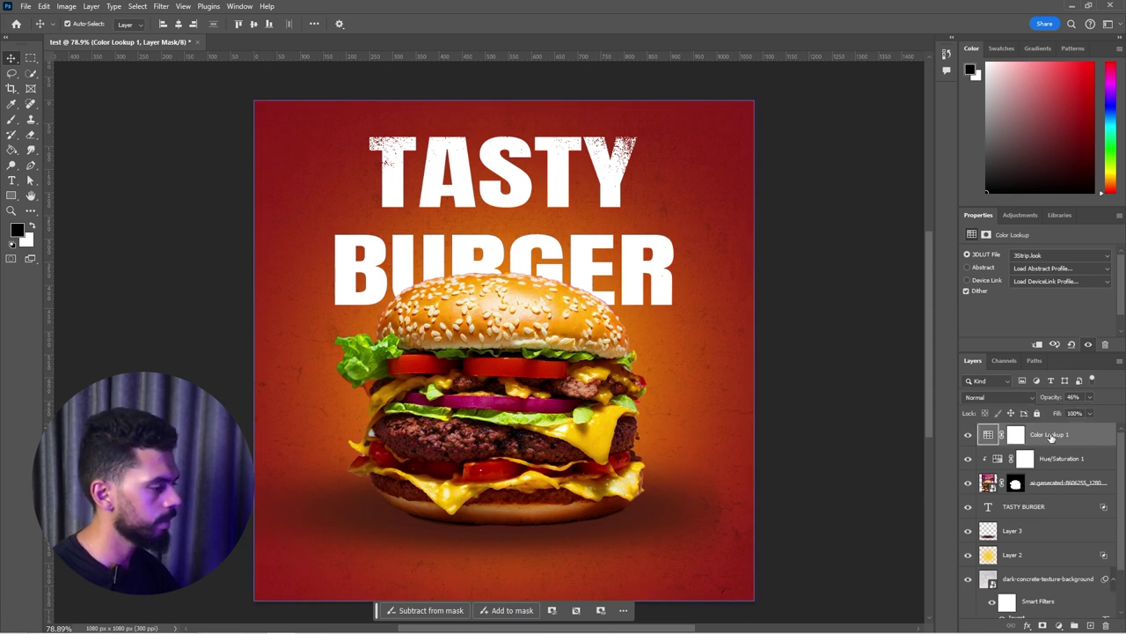
Compare the design with and without the Color Lookup adjustment
{"action": "left_click", "coordinate": [968, 458]}
{"action": "left_click", "coordinate": [967, 435]}
{"action": "left_click", "coordinate": [967, 436]}
{"action": "left_click", "coordinate": [967, 435]}
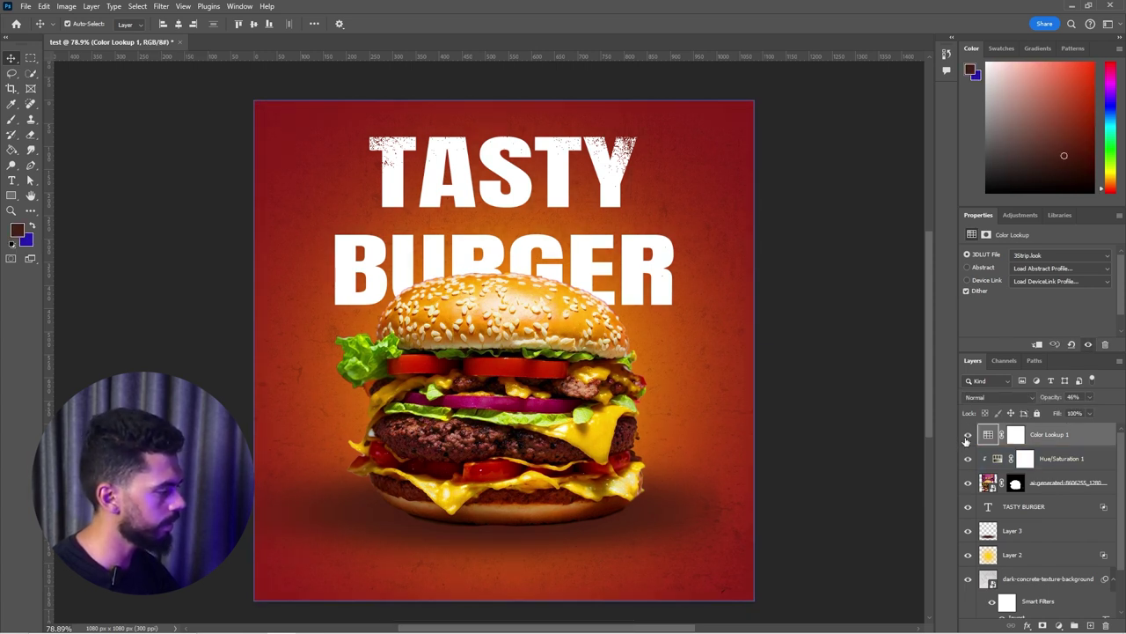
{"action": "left_click", "coordinate": [967, 436]}
{"action": "left_click", "coordinate": [967, 436]}
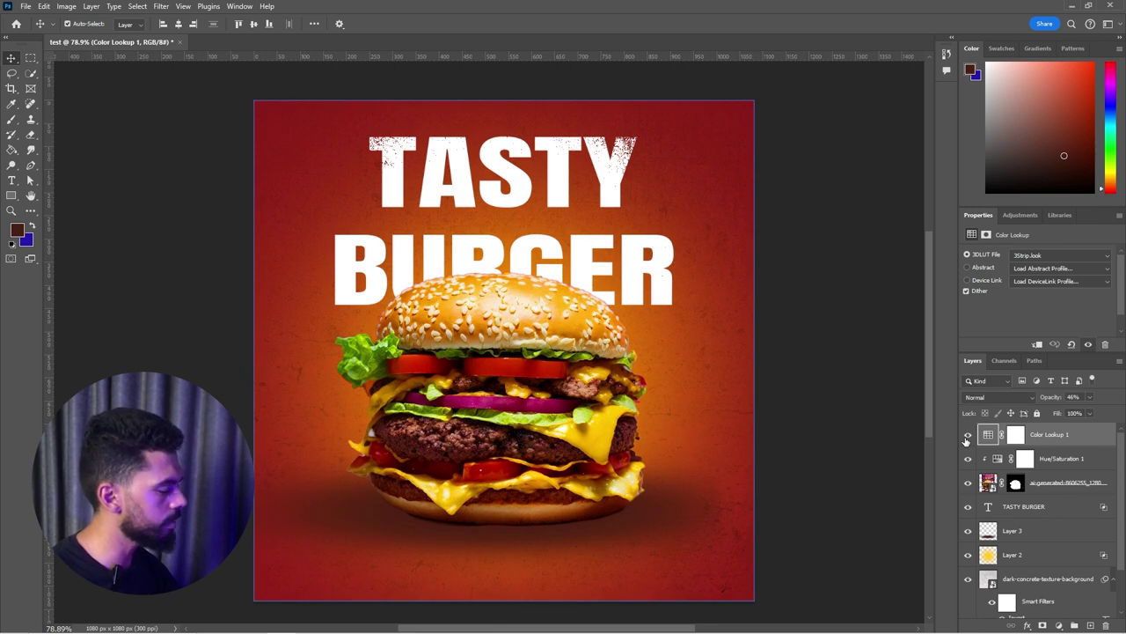
{"action": "left_click", "coordinate": [638, 292]}
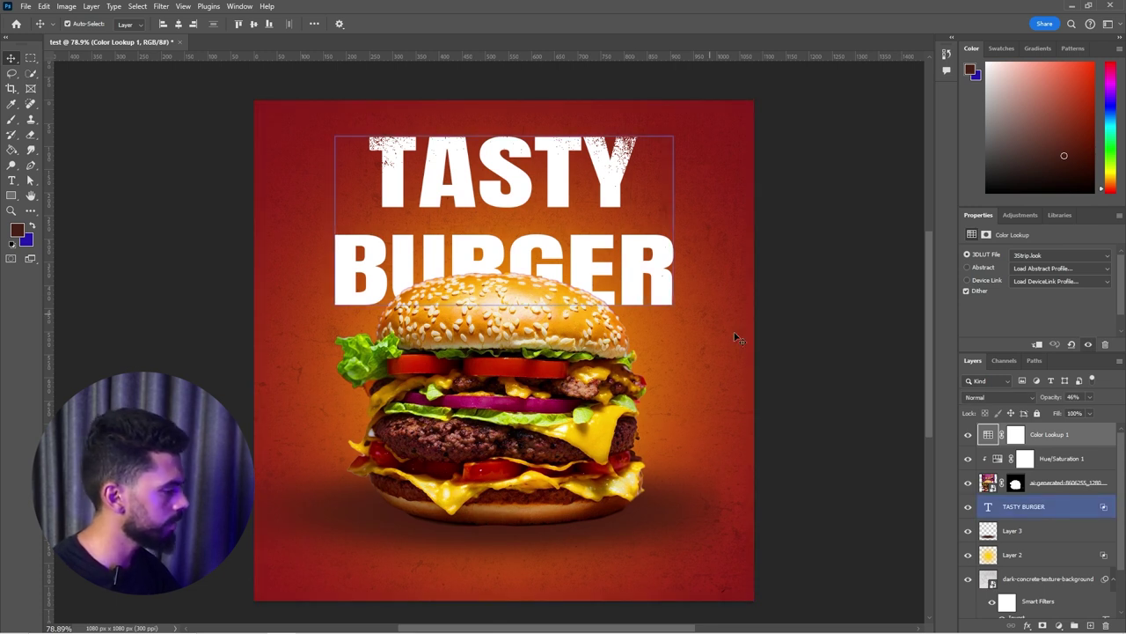
{"action": "left_click", "coordinate": [774, 377]}
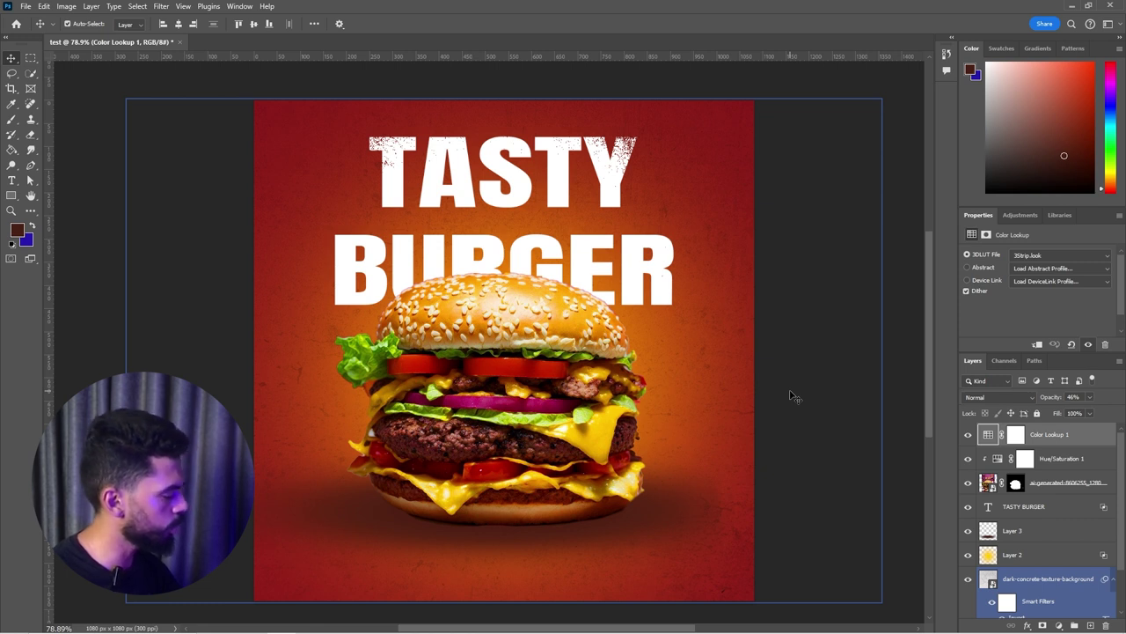
Save the design as a Photoshop PSD file named test in the BURGER folder
{"action": "left_click", "coordinate": [78, 95]}
{"action": "left_click", "coordinate": [27, 7]}
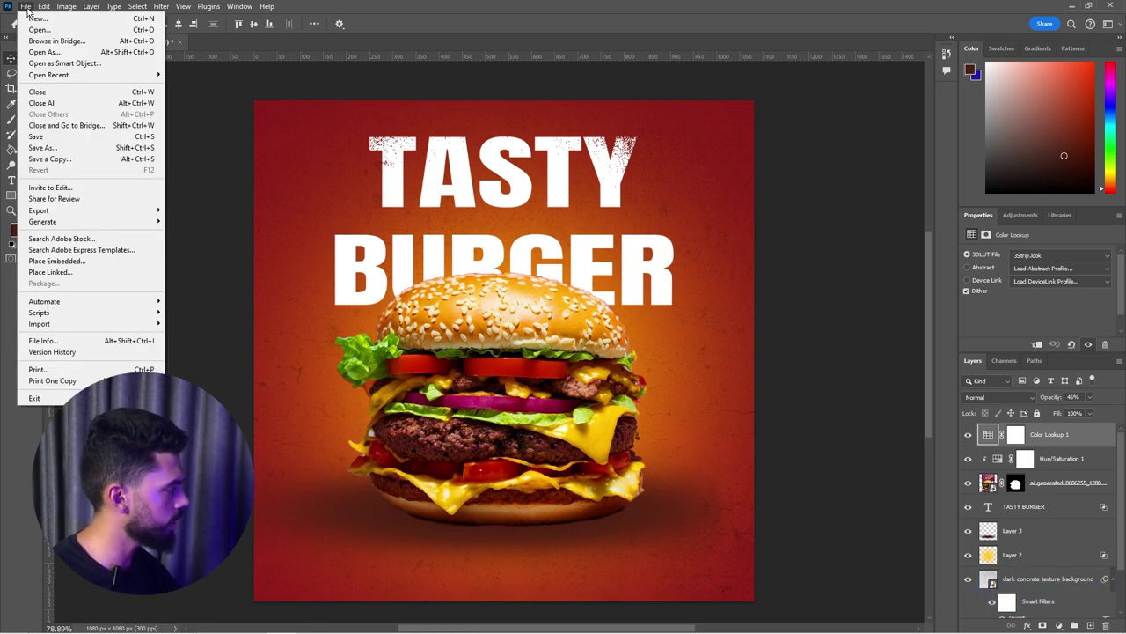
{"action": "left_click", "coordinate": [53, 147]}
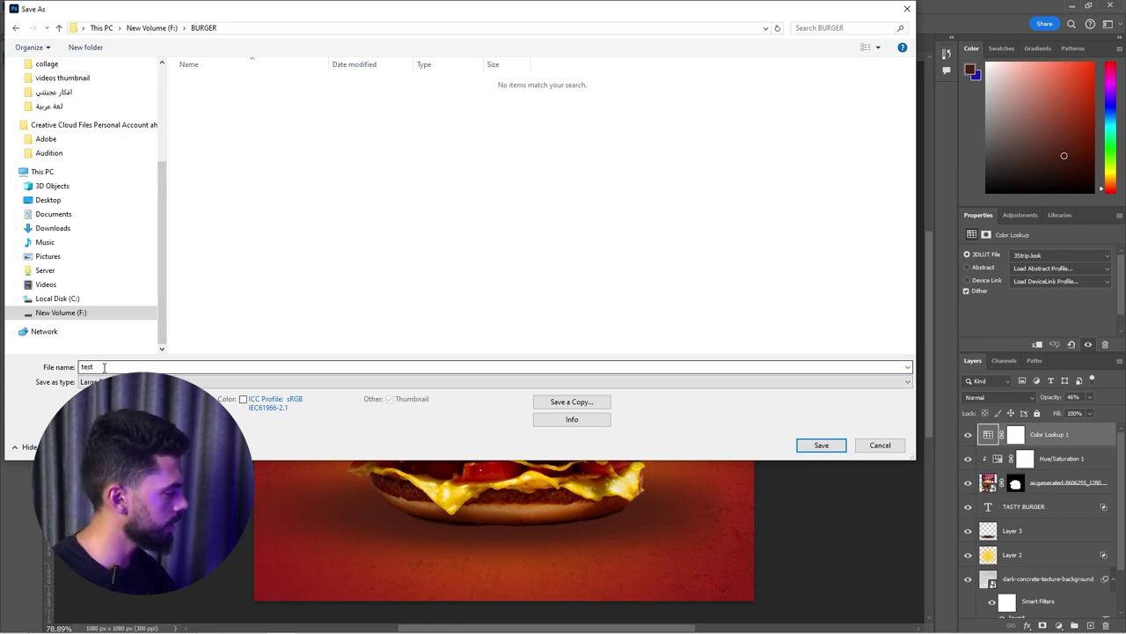
{"action": "scroll", "coordinate": [97, 381], "scroll_direction": "up", "scroll_amount": 1}
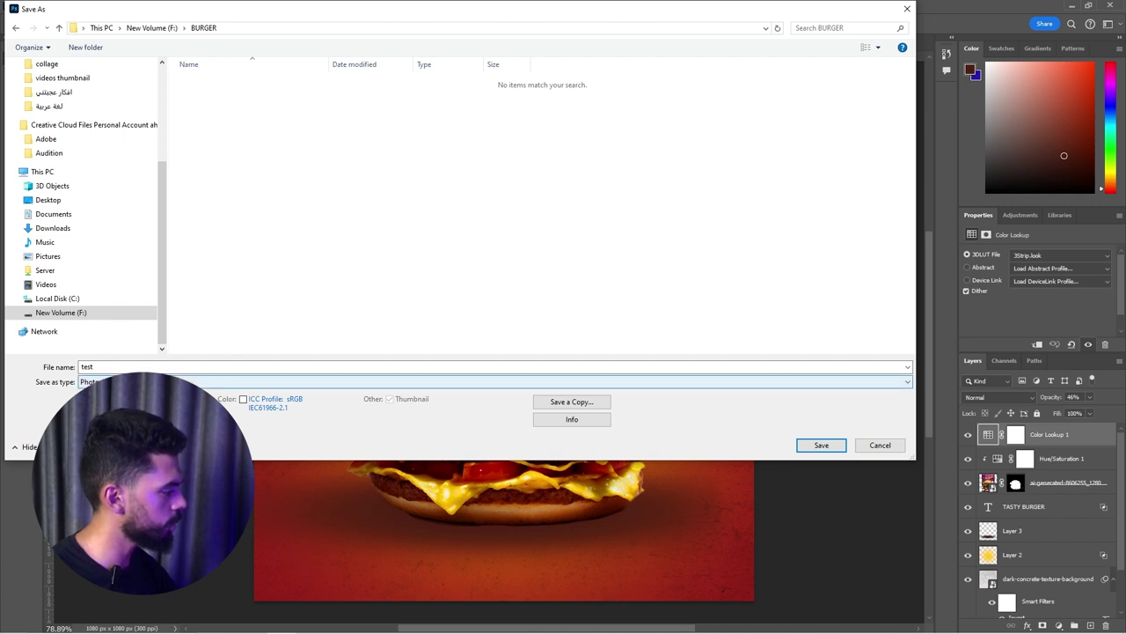
{"action": "left_click", "coordinate": [819, 444]}
Prepare an export of the whole design in JPG format at quality 6
{"action": "left_click", "coordinate": [25, 6]}
{"action": "mouse_move", "coordinate": [142, 222]}
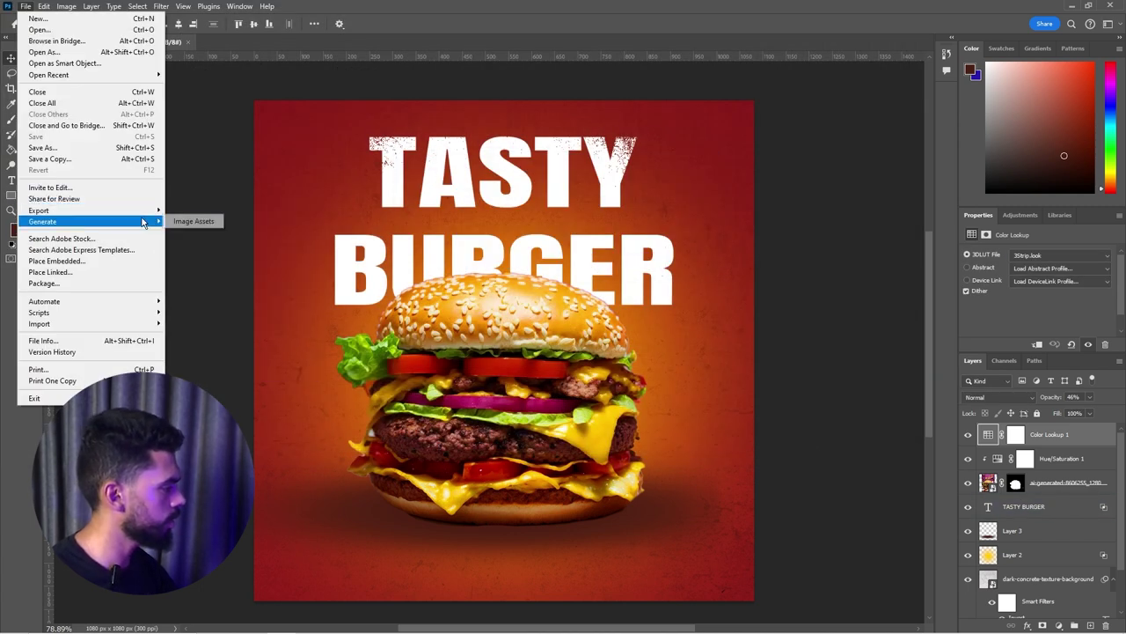
{"action": "left_click", "coordinate": [191, 224]}
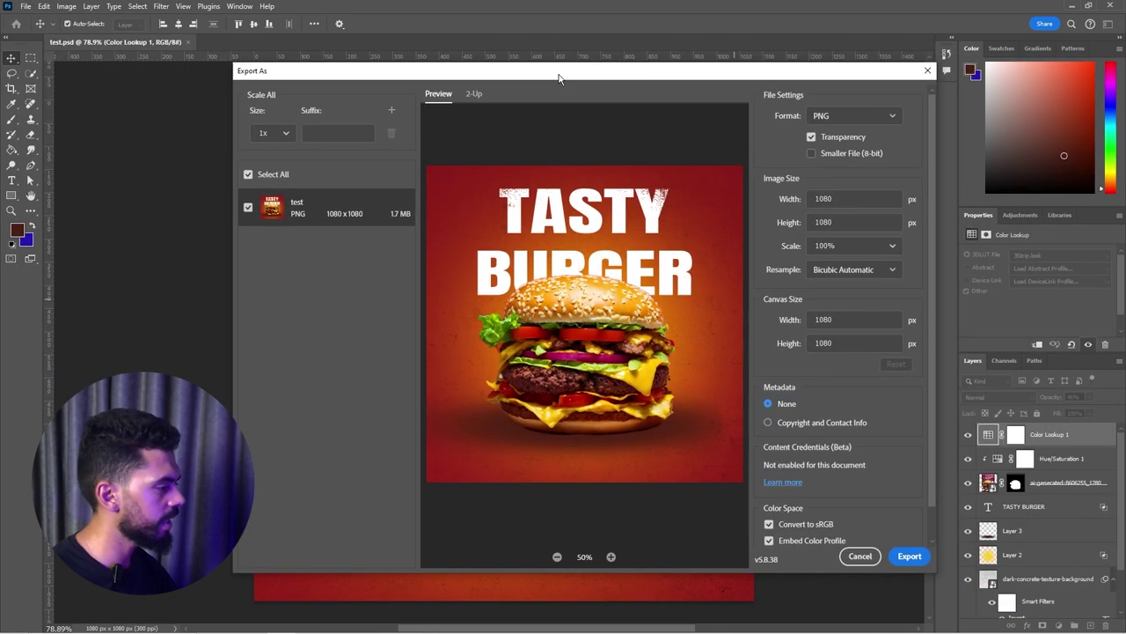
{"action": "left_click_drag", "start_coordinate": [559, 76], "coordinate": [493, 57]}
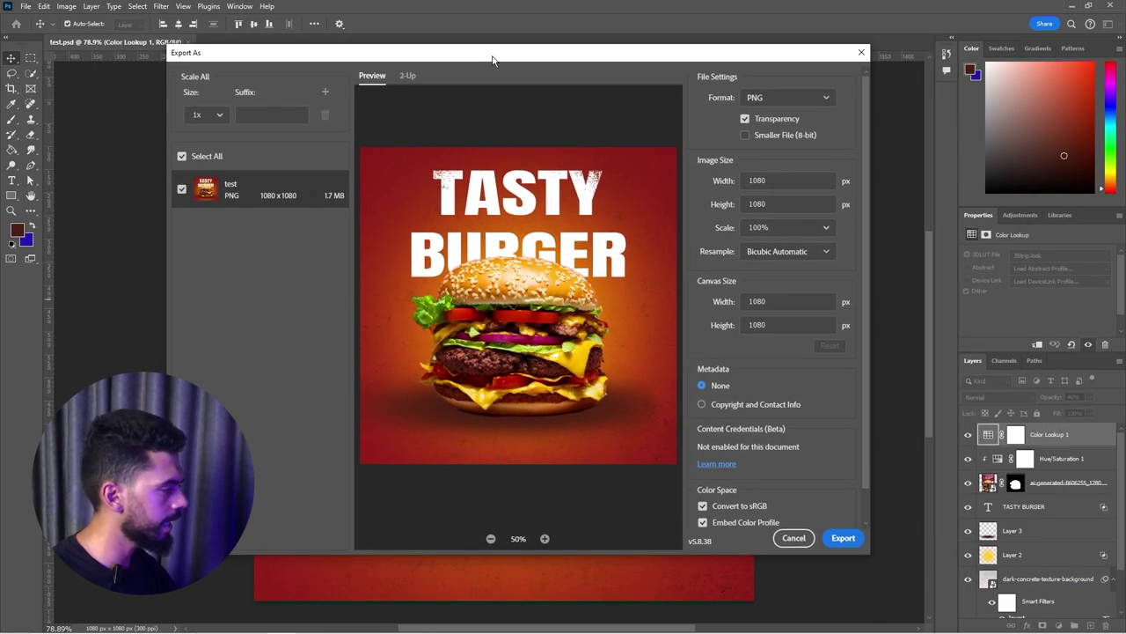
{"action": "left_click", "coordinate": [751, 99]}
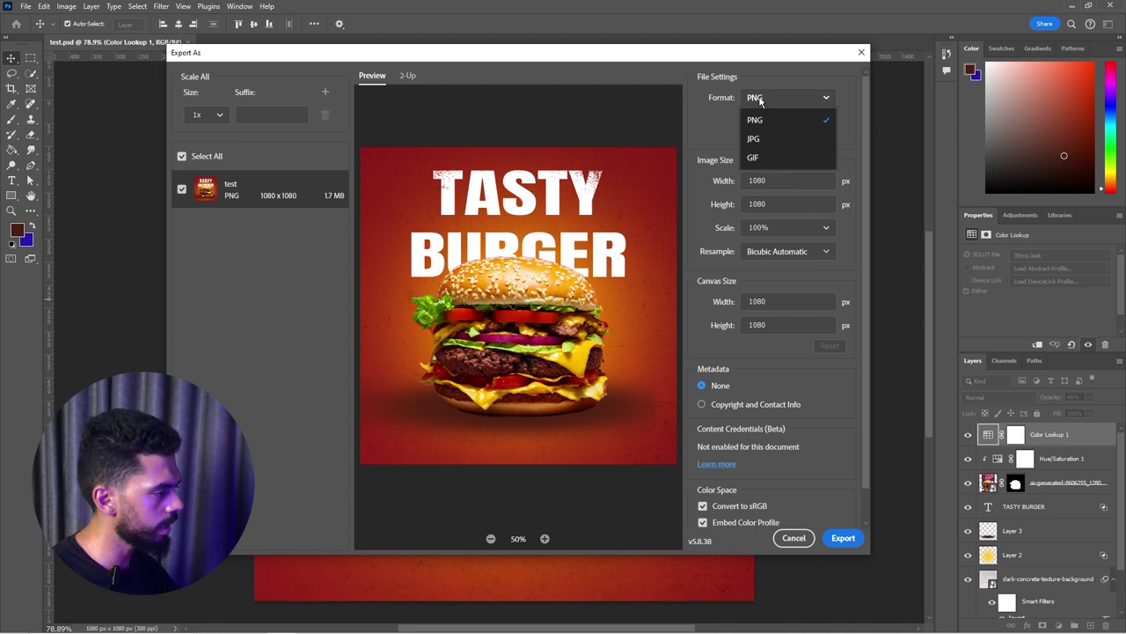
{"action": "left_click", "coordinate": [742, 139]}
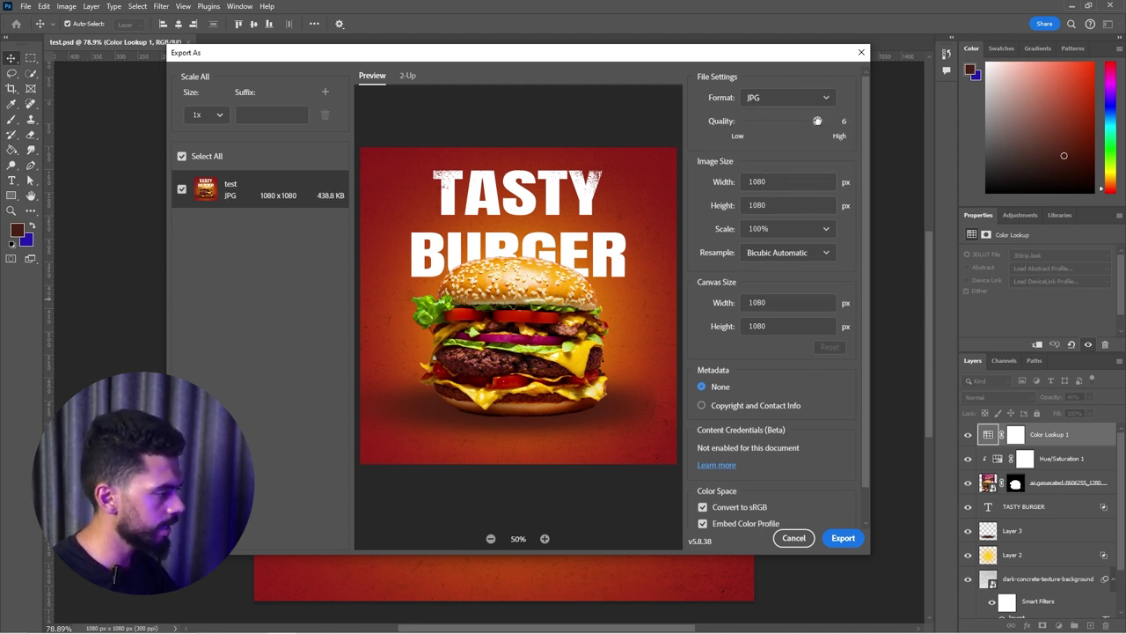
{"action": "mouse_move", "coordinate": [818, 120]}
{"action": "left_mouse_down"}
{"action": "mouse_move", "coordinate": [844, 121]}
{"action": "mouse_move", "coordinate": [721, 120]}
{"action": "mouse_move", "coordinate": [817, 121]}
{"action": "left_mouse_up"}
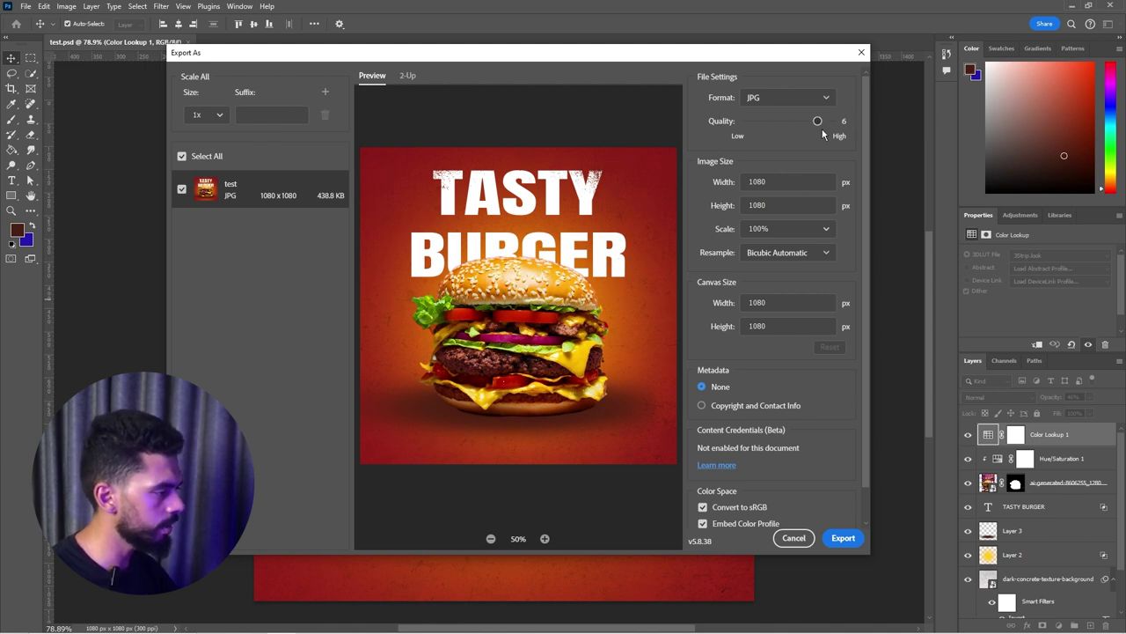